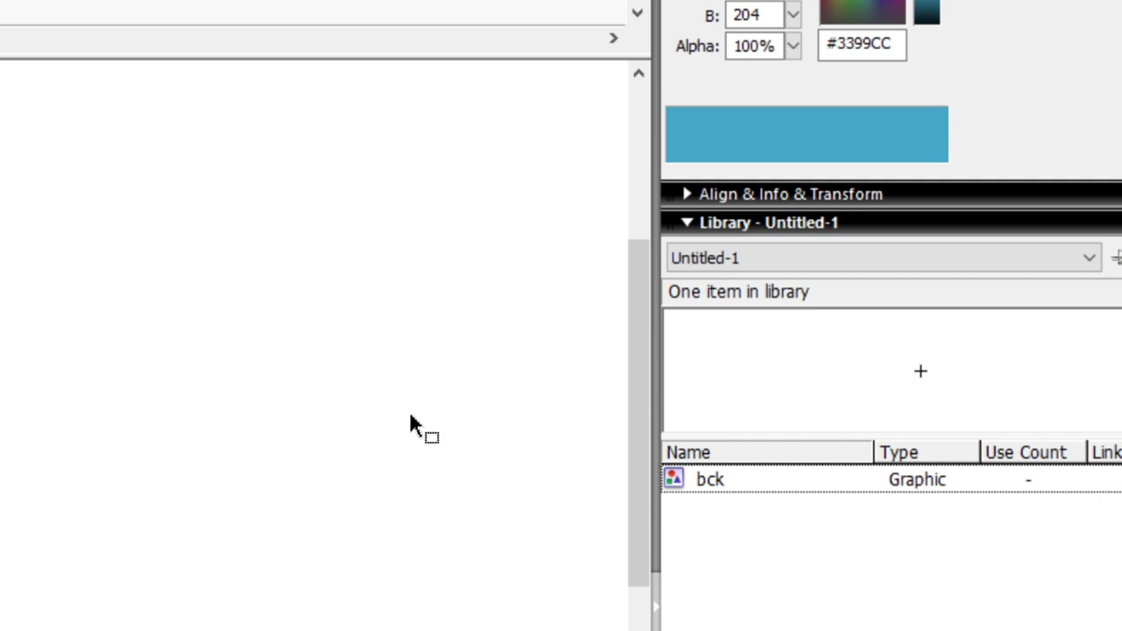
left_click(673, 484)
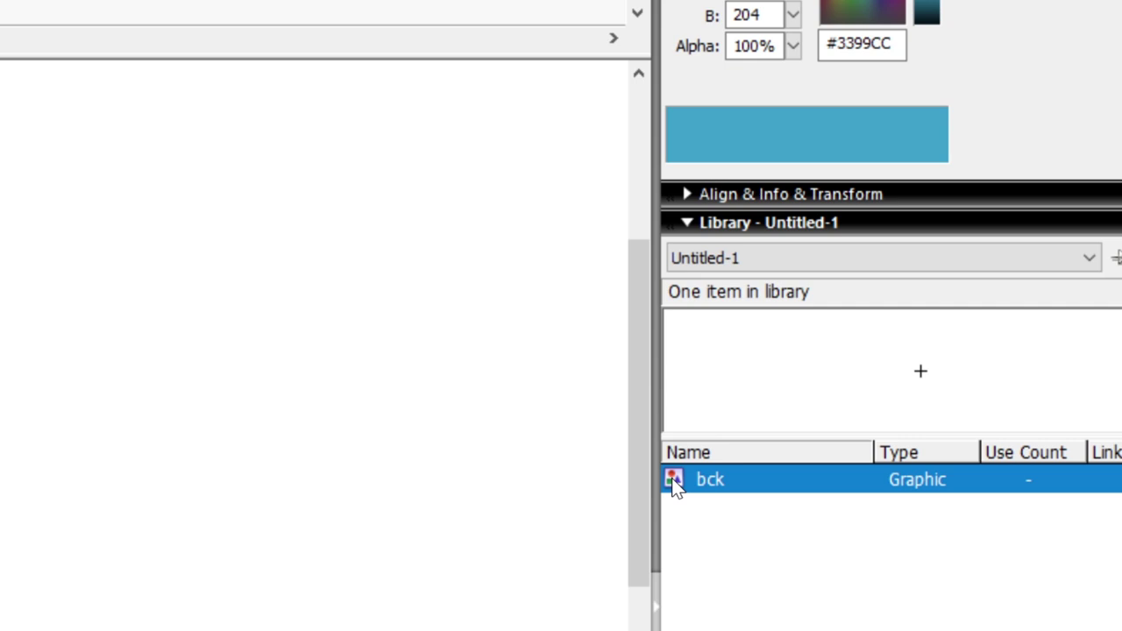
left_click_drag(673, 484, 403, 588)
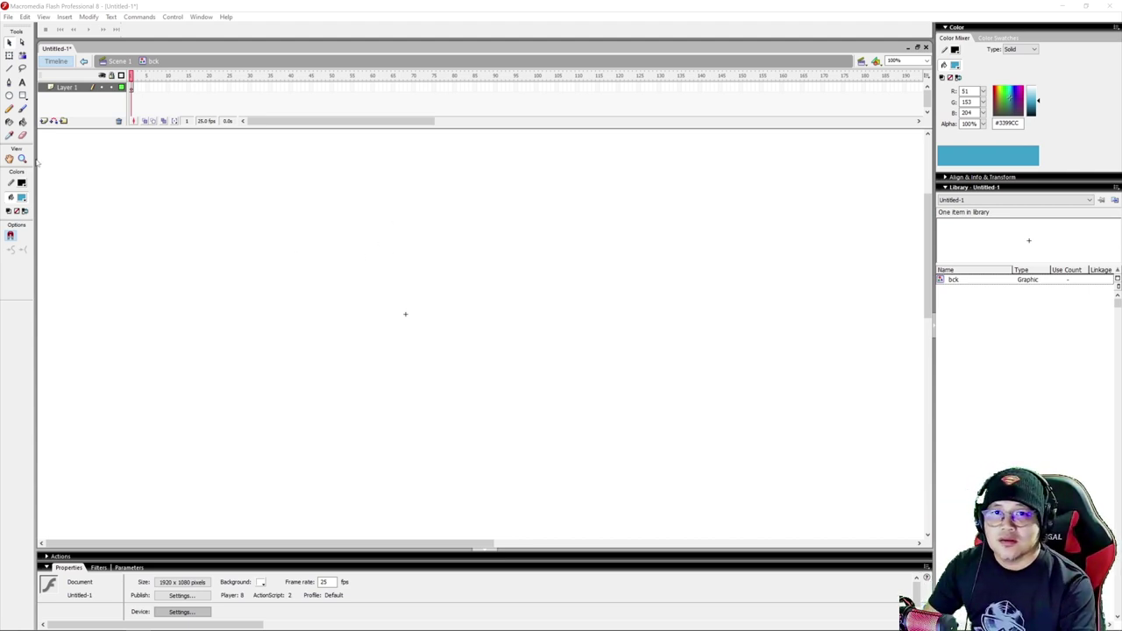
left_click(22, 95)
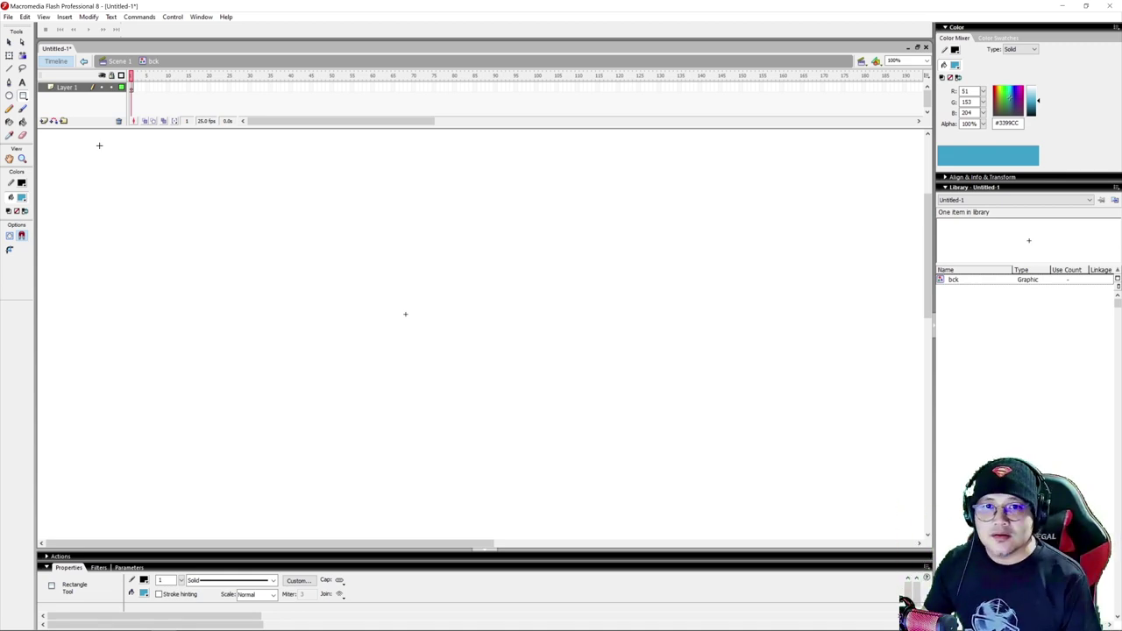
mouse_move(927, 228)
left_mouse_down()
mouse_move(926, 203)
mouse_move(925, 222)
left_mouse_up()
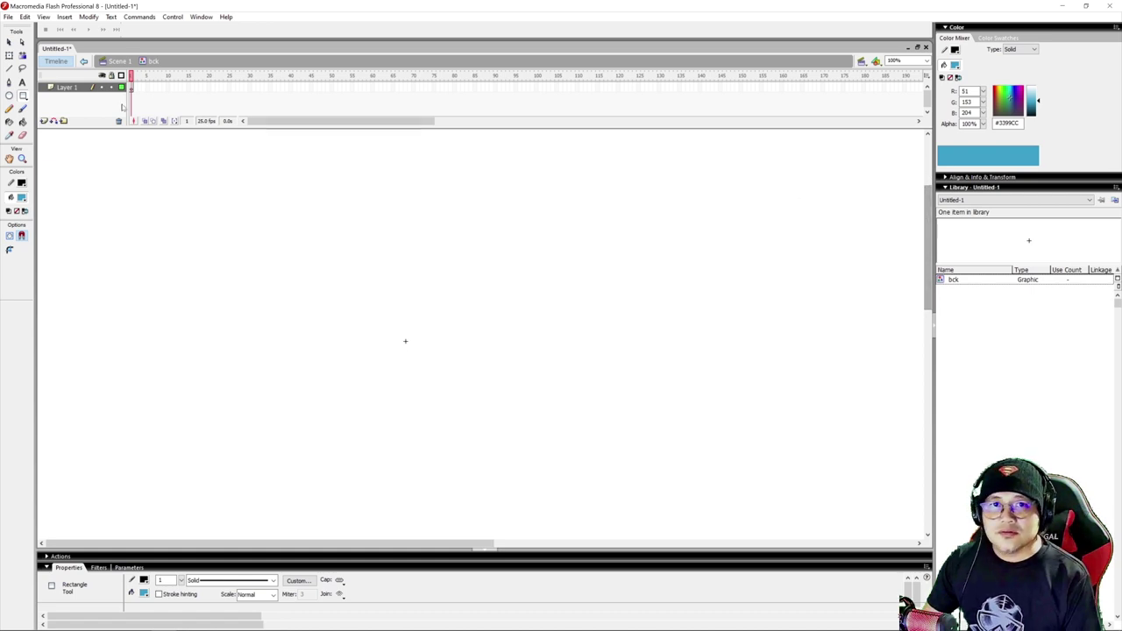
left_click(23, 96)
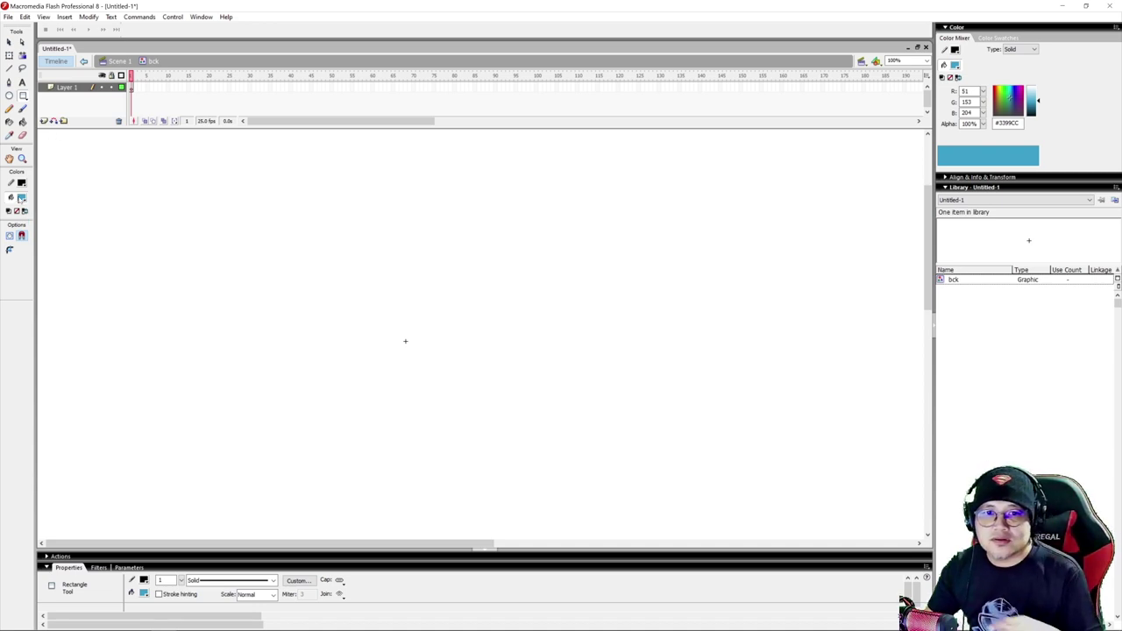
left_click_drag(117, 151, 717, 474)
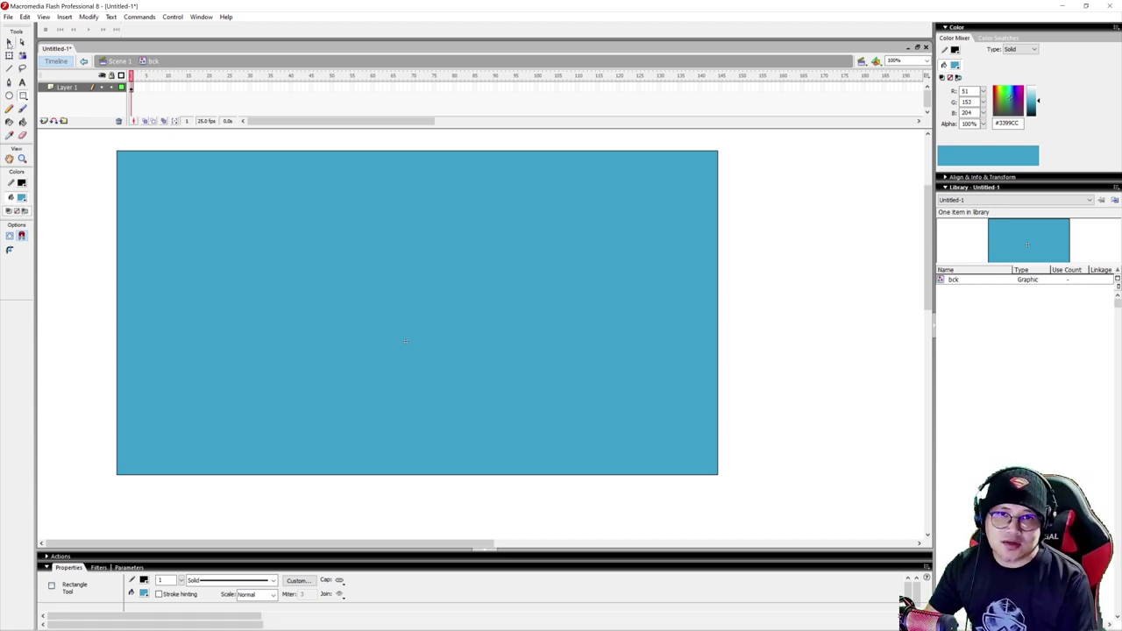
left_click(9, 42)
left_click(358, 209)
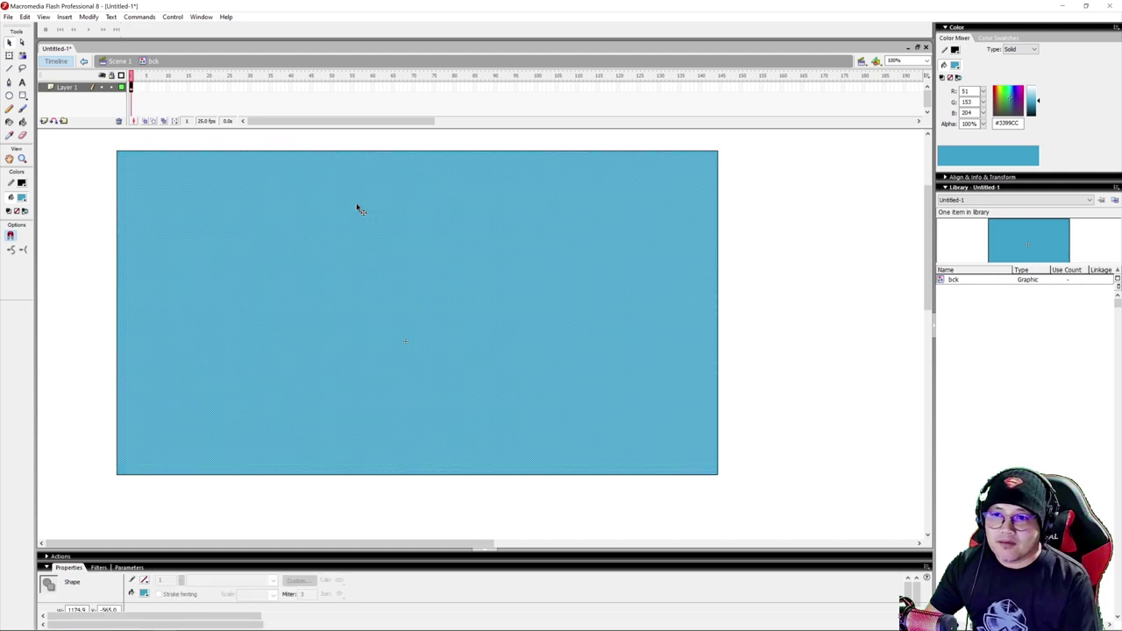
key("Delete")
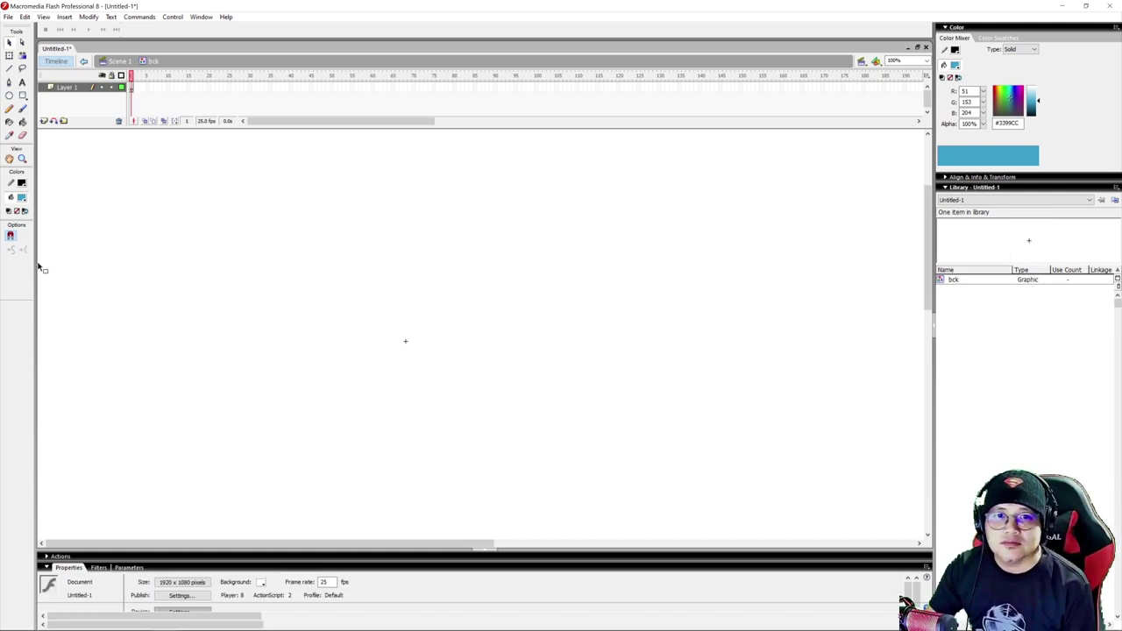
Draw a rectangle about 1294 px wide in the bck symbol and delete its blue fill, keeping only the black outline
left_click(22, 96)
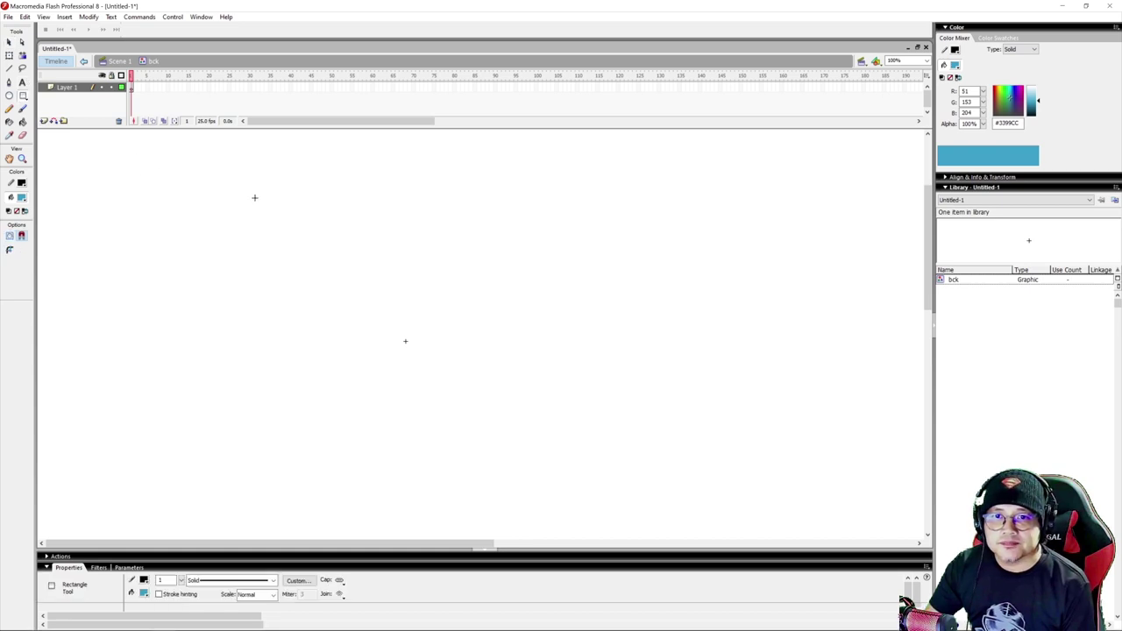
left_click_drag(116, 145, 778, 513)
left_click(10, 43)
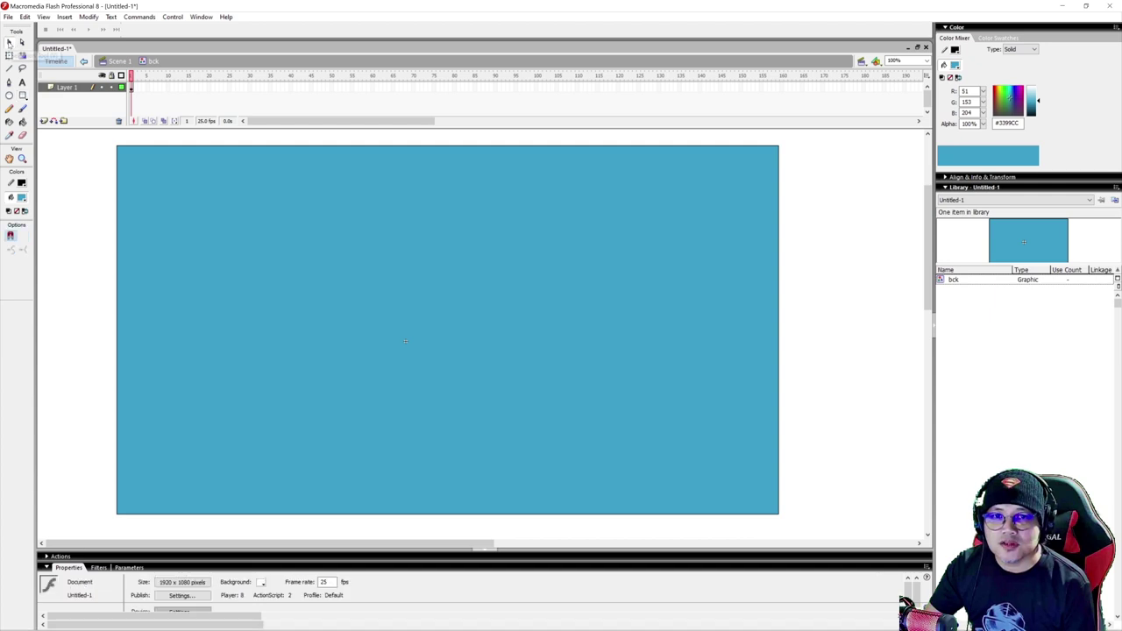
left_click(298, 234)
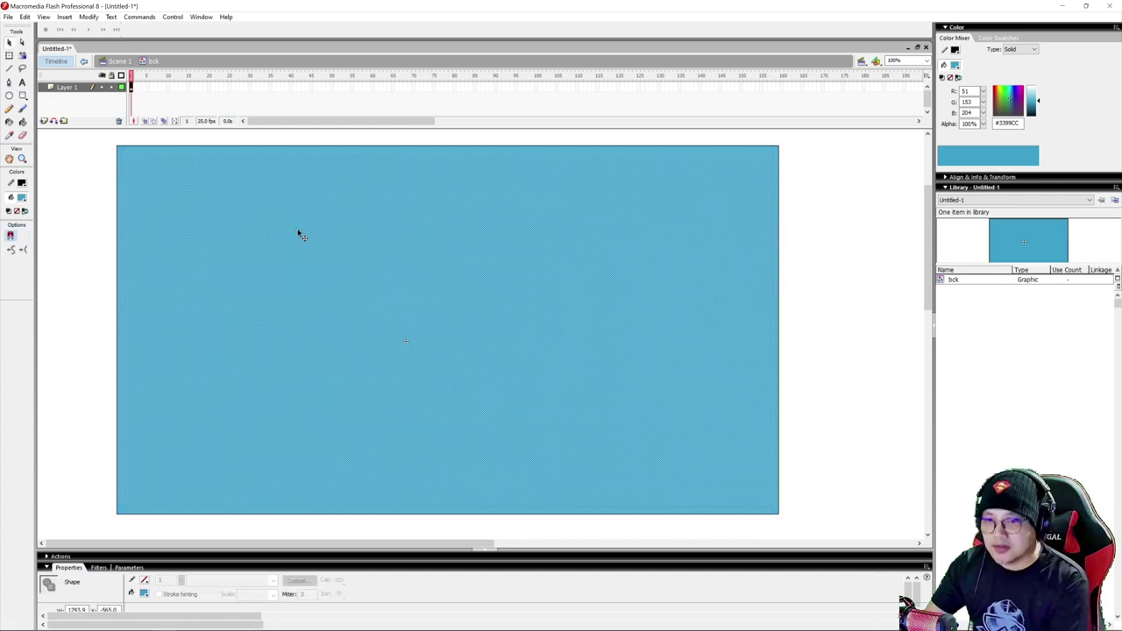
key("Delete")
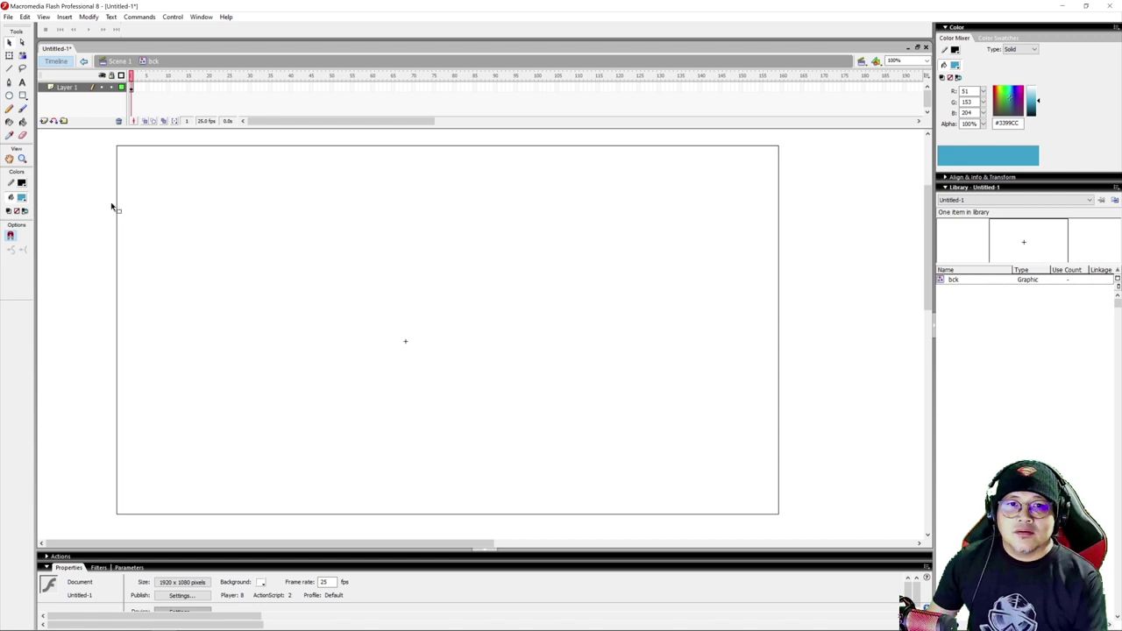
Try a freehand Pencil curve in Smooth mode inside the outlined frame, and delete it
left_click(10, 110)
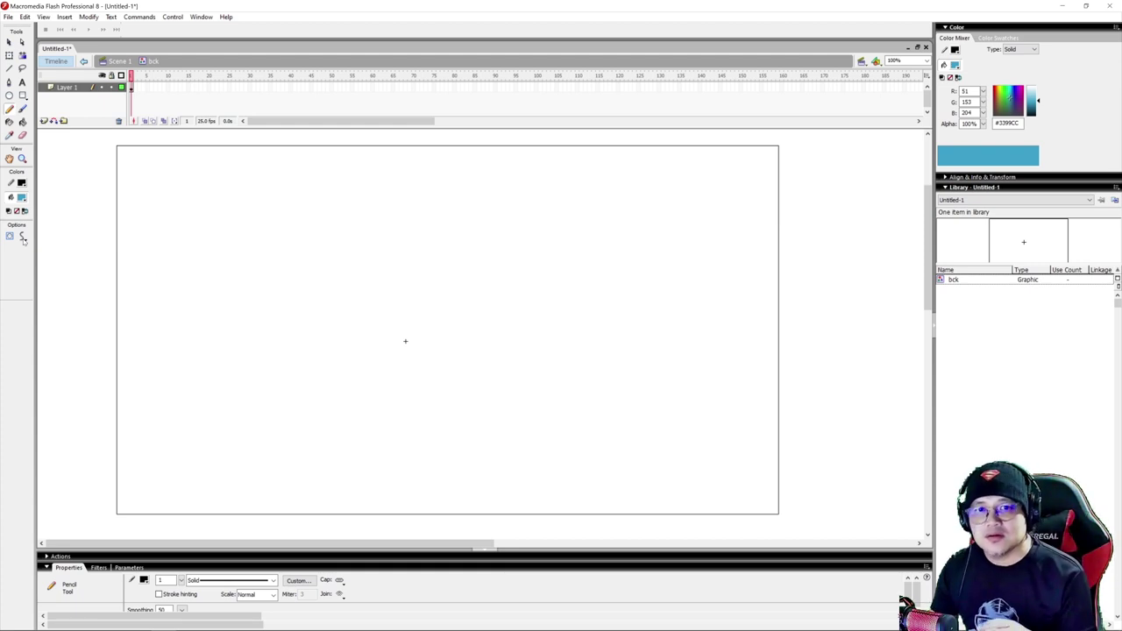
left_click(22, 237)
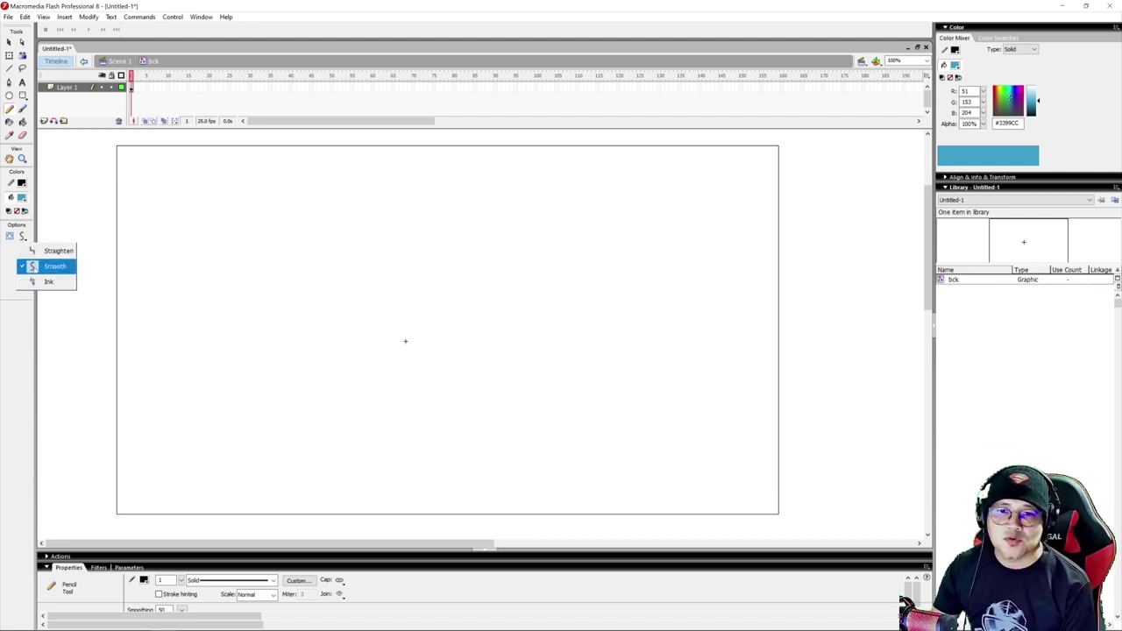
left_click(421, 243)
mouse_move(544, 220)
left_mouse_down()
mouse_move(437, 241)
mouse_move(390, 291)
left_mouse_up()
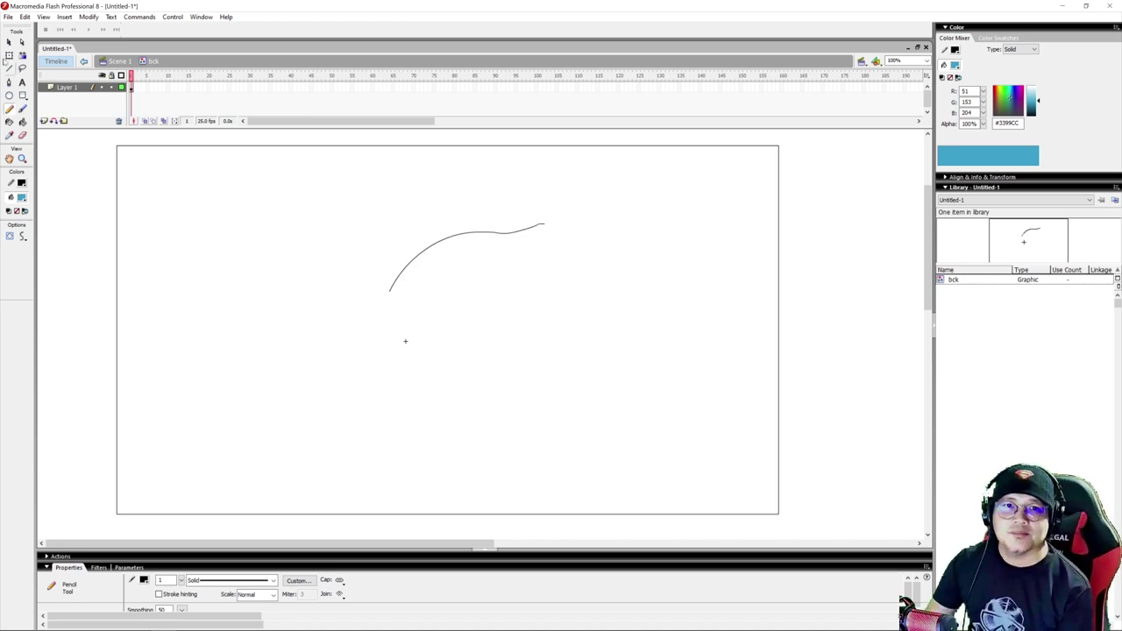
left_click(10, 42)
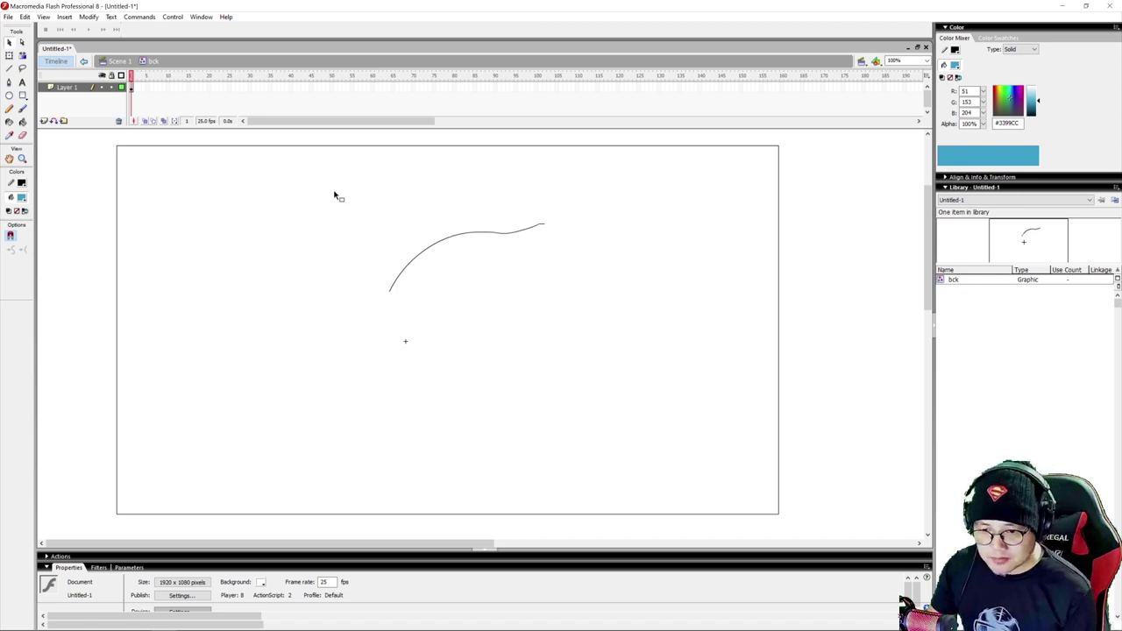
mouse_move(325, 181)
left_mouse_down()
mouse_move(566, 298)
mouse_move(587, 345)
left_mouse_up()
key("Delete")
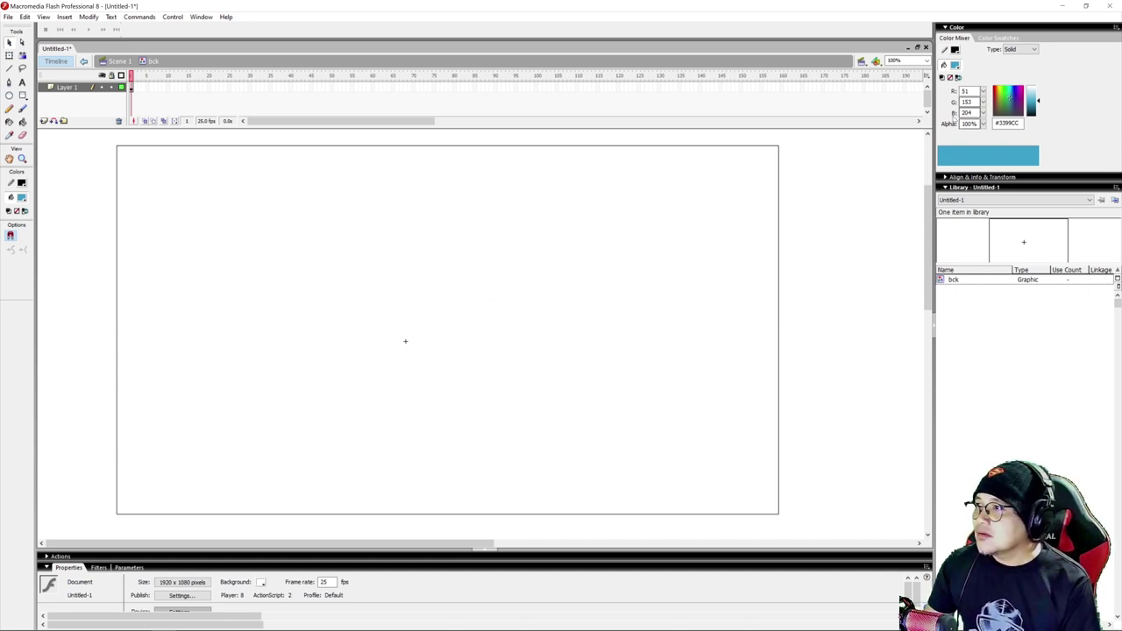
Set the Pencil tool's stroke height to 3
left_click(10, 110)
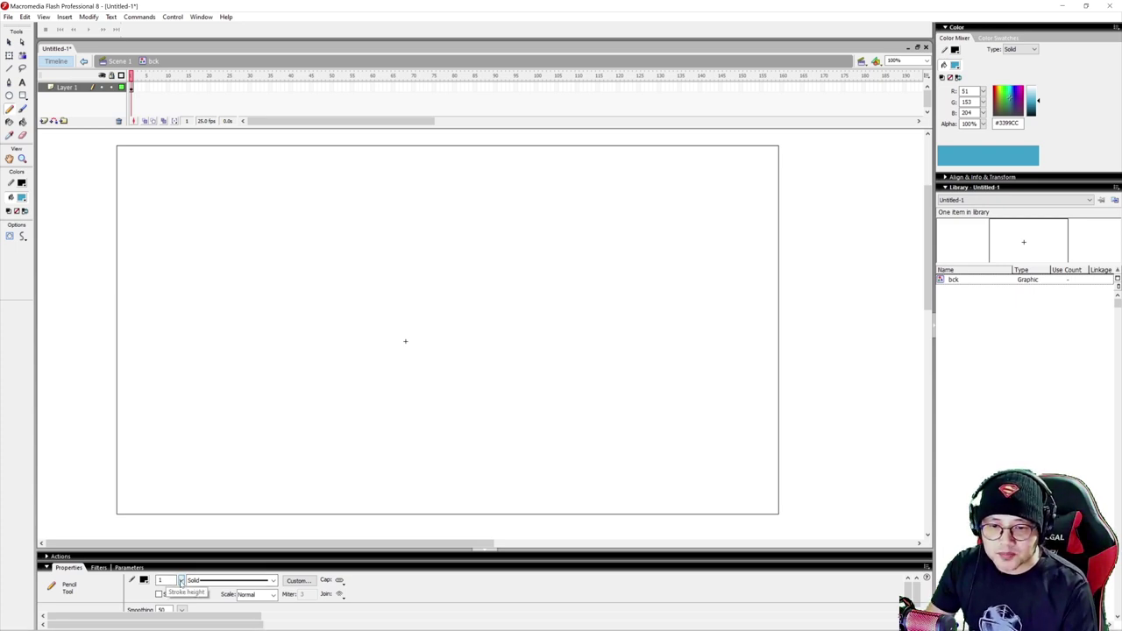
left_click_drag(182, 581, 182, 581)
left_click(181, 582)
left_click(162, 581)
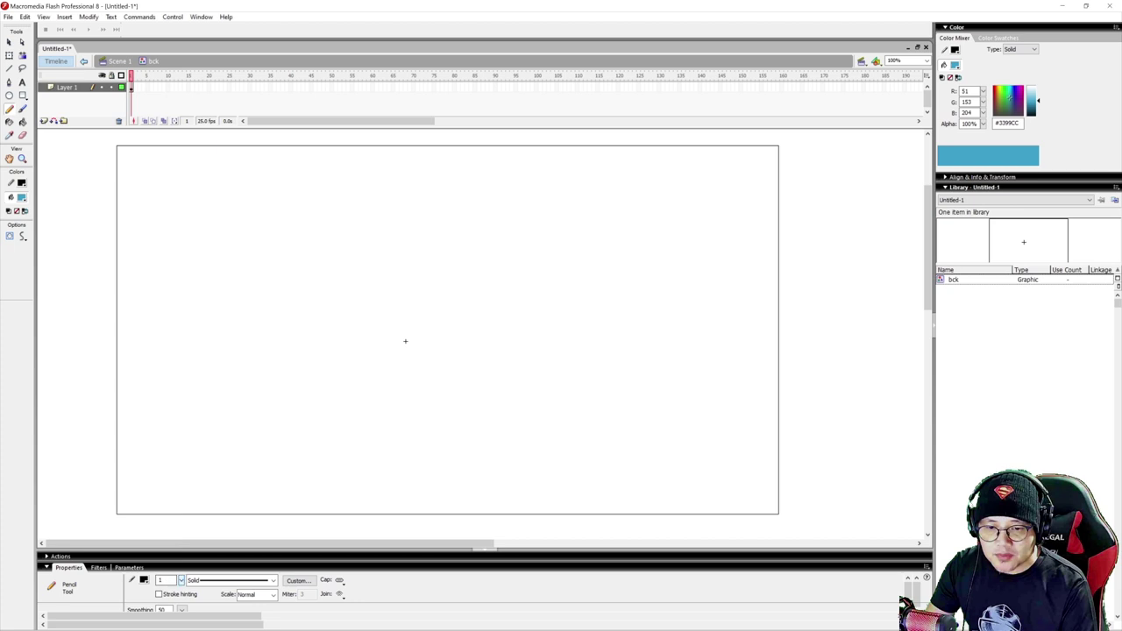
double_click(162, 581)
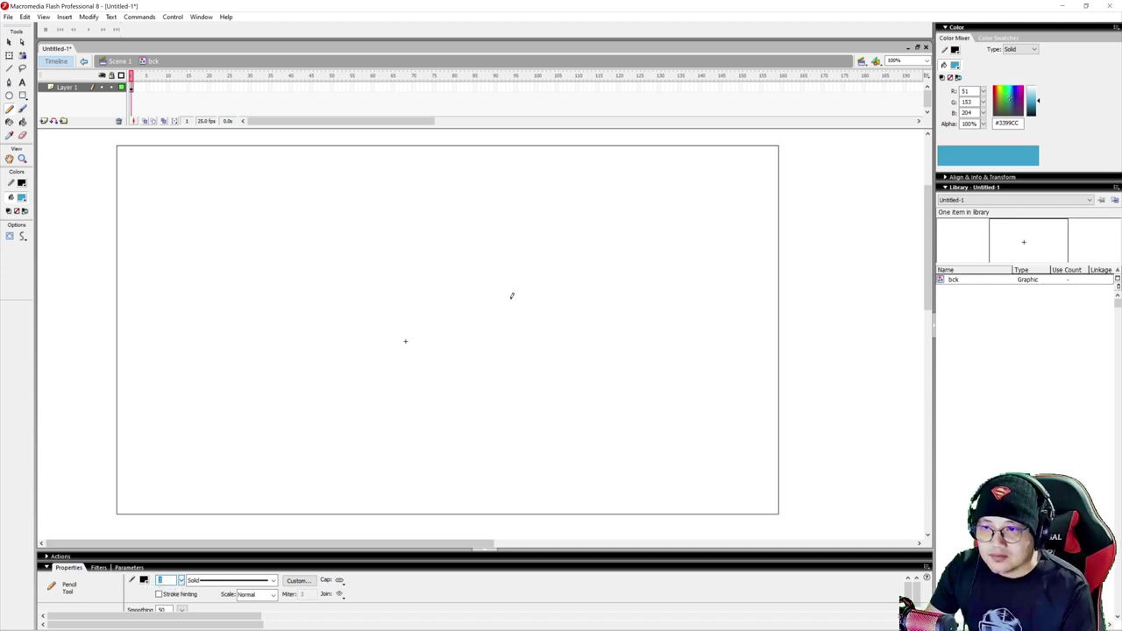
Test the thicker Pencil stroke with an open, C-shaped curve inside the frame, and delete it
mouse_move(541, 253)
left_mouse_down()
mouse_move(326, 275)
mouse_move(444, 372)
mouse_move(476, 363)
left_mouse_up()
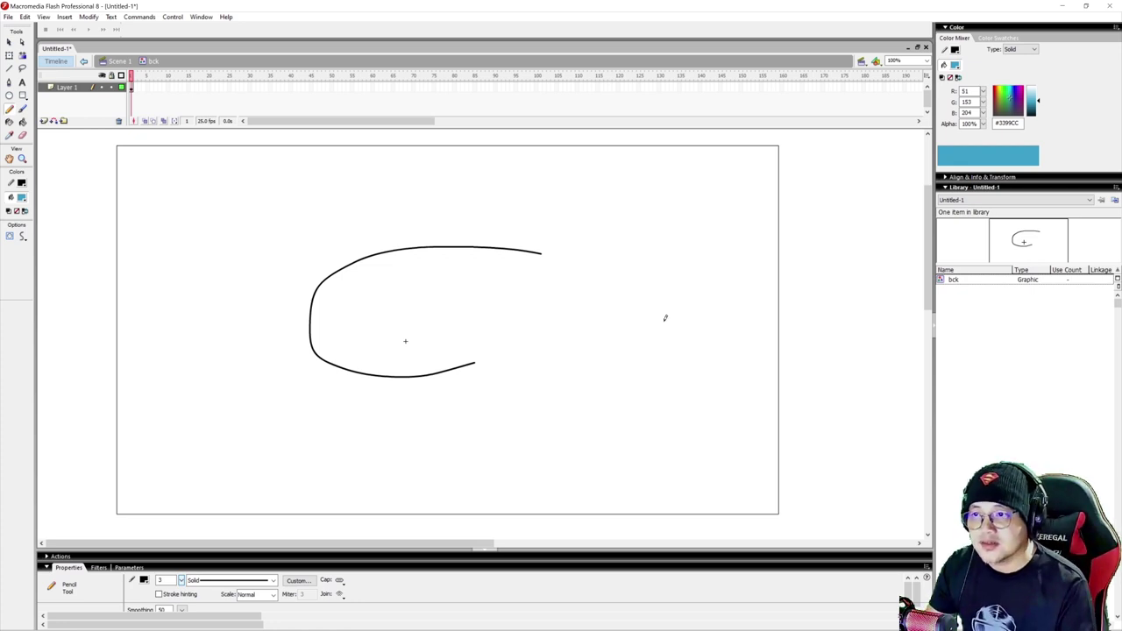
left_click(9, 42)
mouse_move(290, 202)
left_mouse_down()
mouse_move(657, 456)
mouse_move(635, 417)
left_mouse_up()
key("Delete")
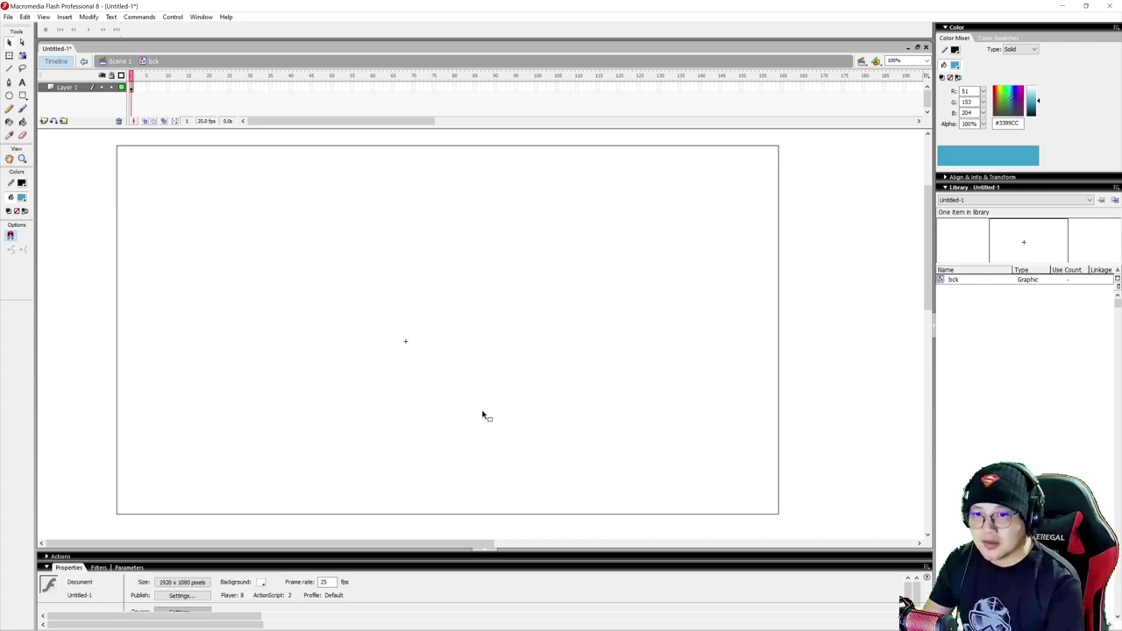
Draw a straight horizontal line across the frame, slightly above its middle, from the left edge to beyond the right edge
left_click(10, 108)
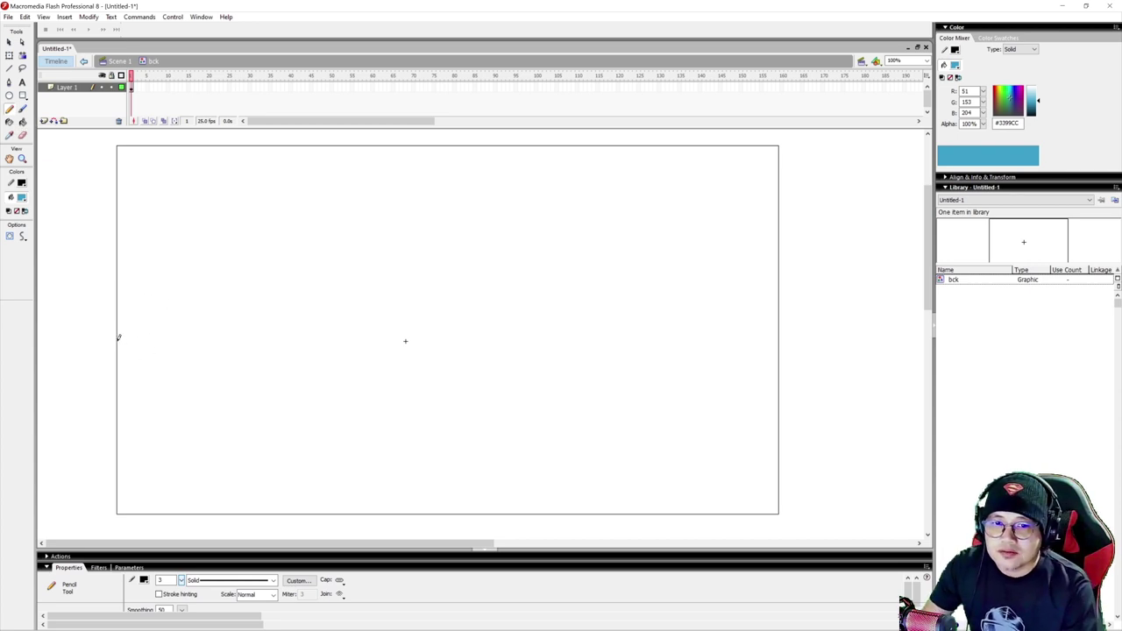
left_click(10, 68)
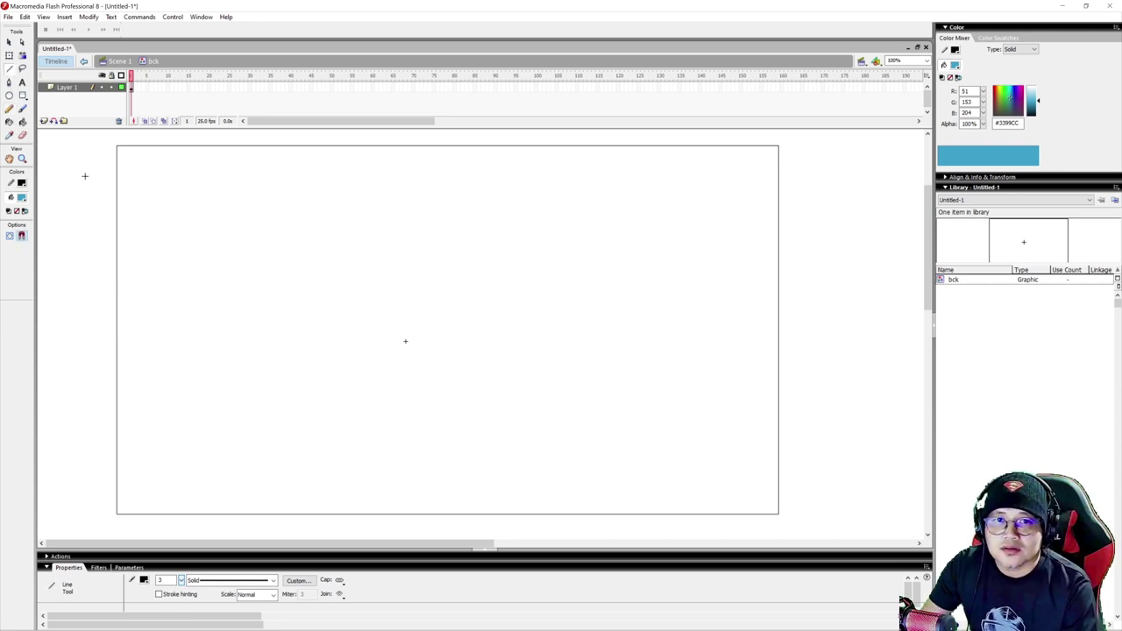
mouse_move(115, 311)
left_mouse_down()
mouse_move(851, 315)
mouse_move(841, 311)
left_mouse_up()
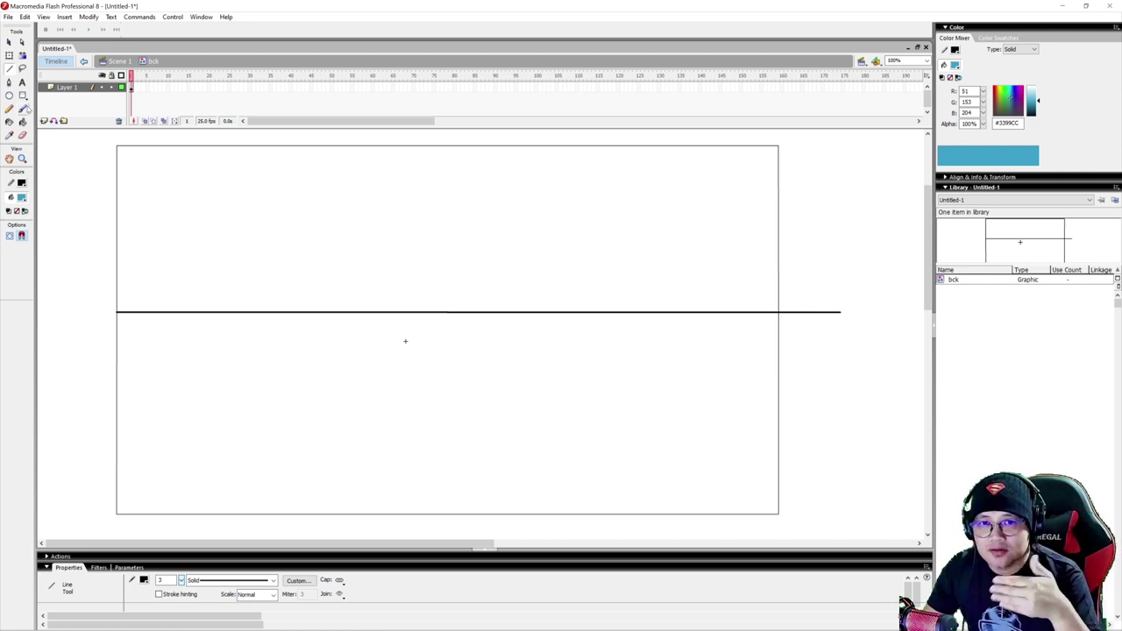
Rename Layer 1 as pano
left_click(67, 87)
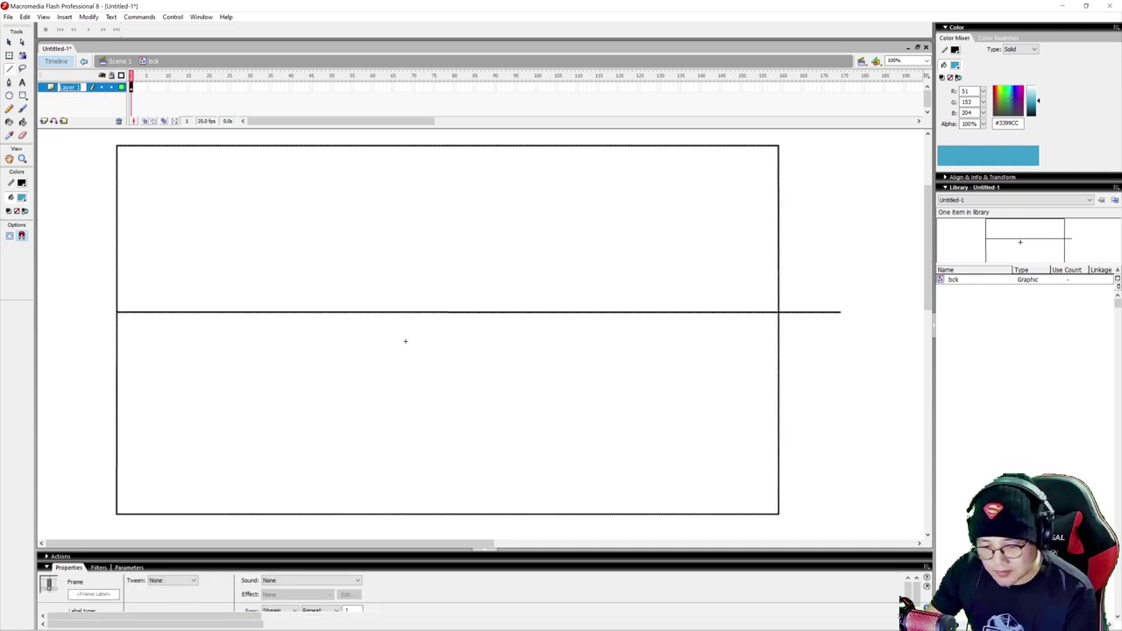
type("pano")
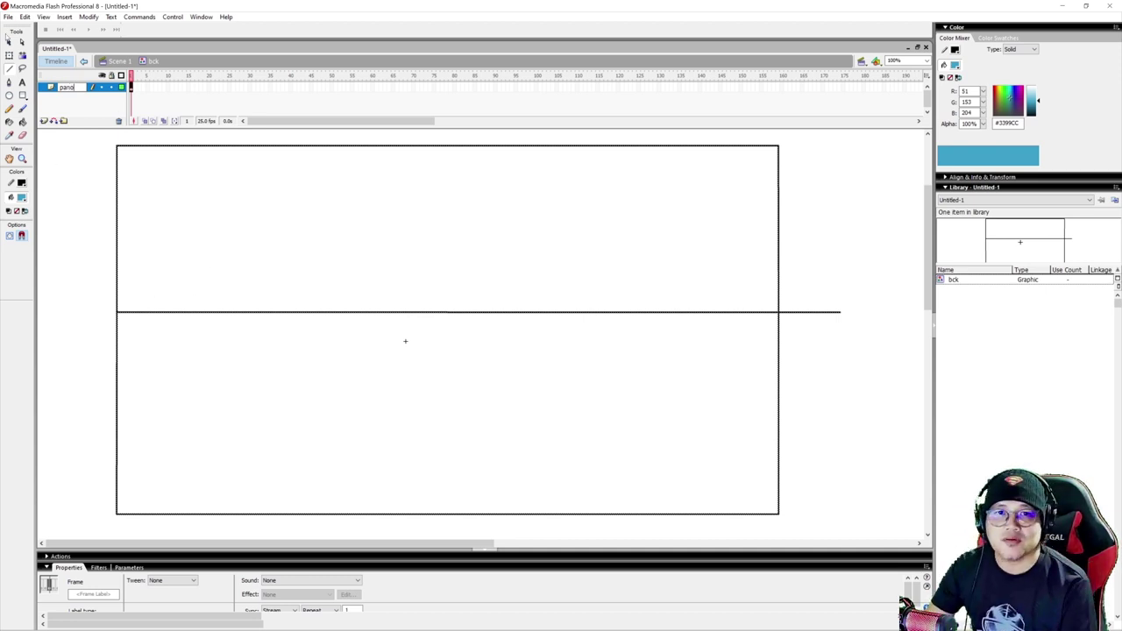
left_click(8, 42)
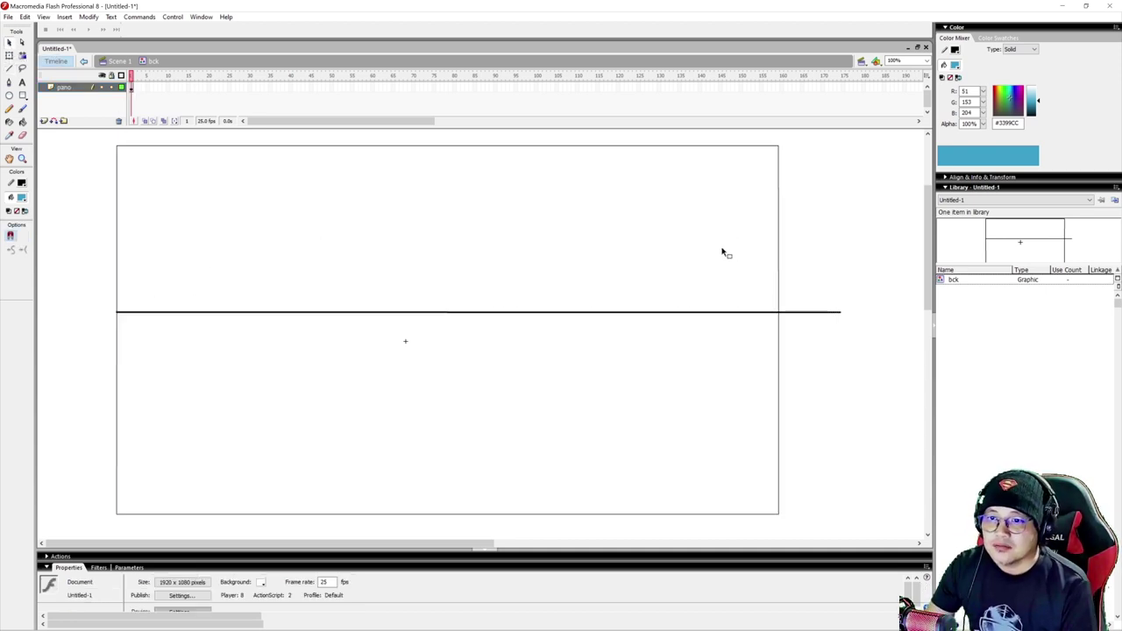
Draw a wavy hill contour with the Pencil tool above the horizontal line, spanning the full width of the frame
left_click(9, 108)
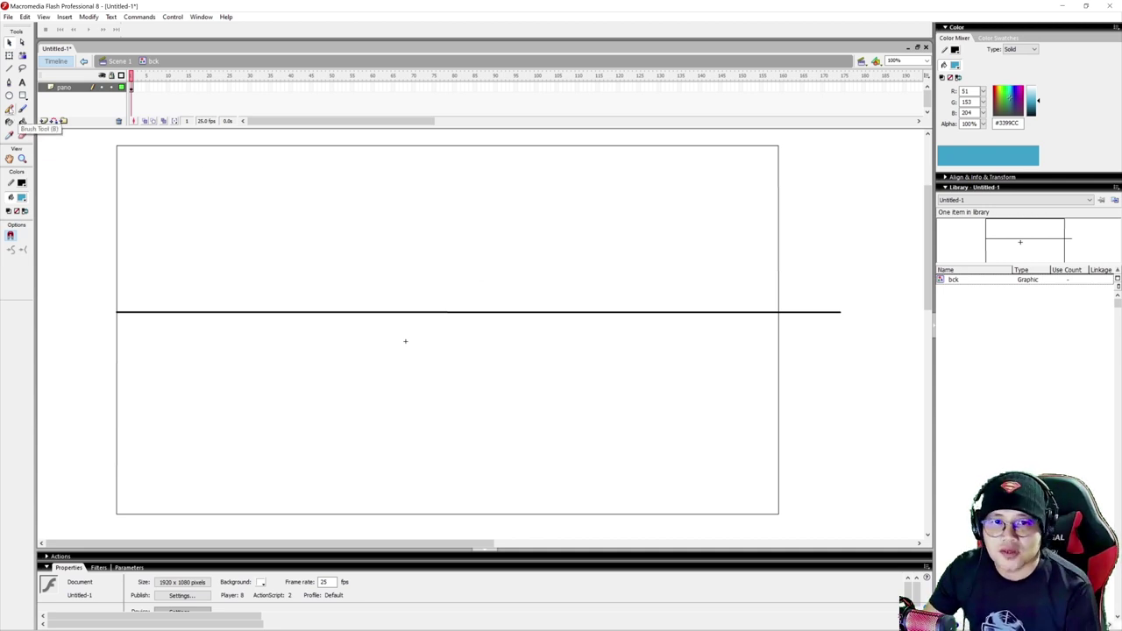
mouse_move(780, 214)
left_mouse_down()
mouse_move(686, 245)
mouse_move(426, 284)
mouse_move(291, 281)
mouse_move(201, 296)
mouse_move(107, 263)
left_mouse_up()
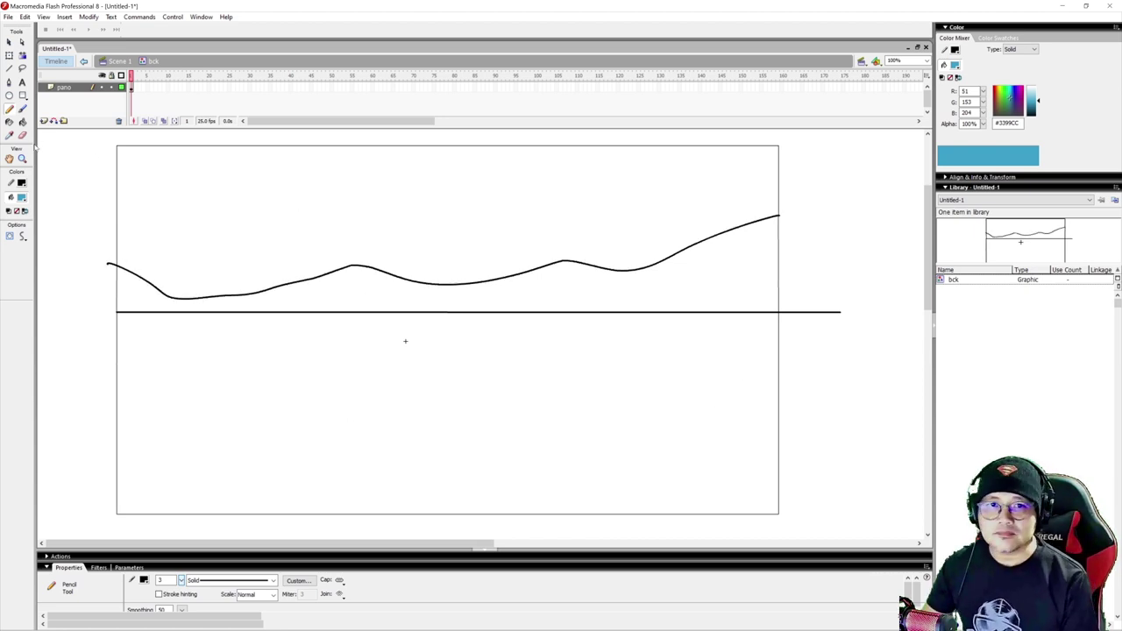
Set up the Paint Bucket tool with the linear white-to-black gradient as its fill
left_click(22, 122)
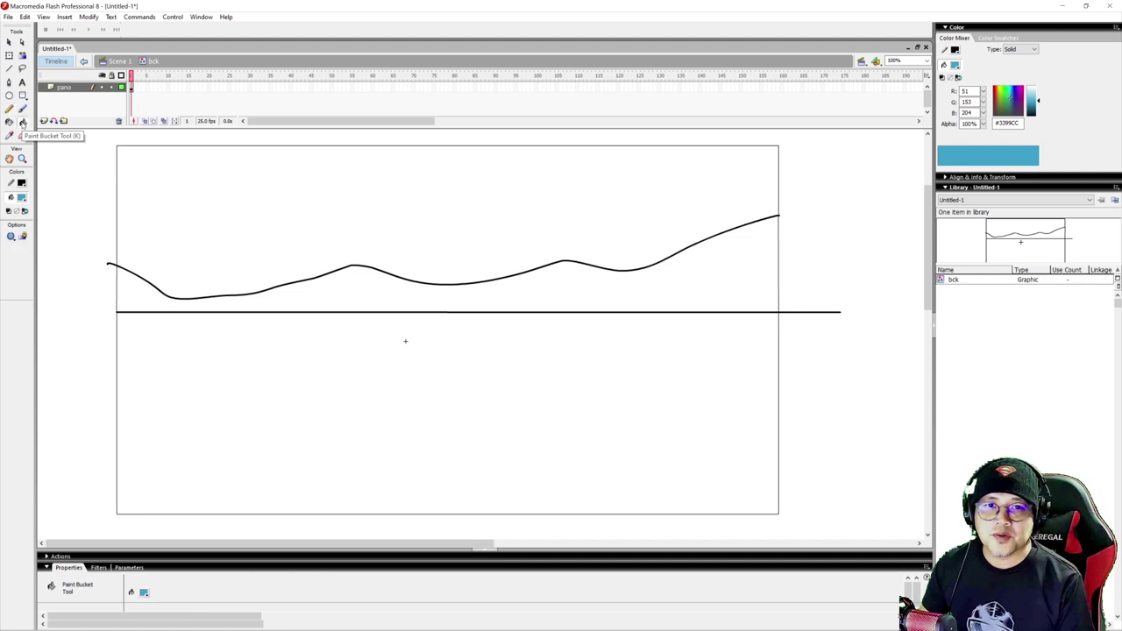
left_click(22, 198)
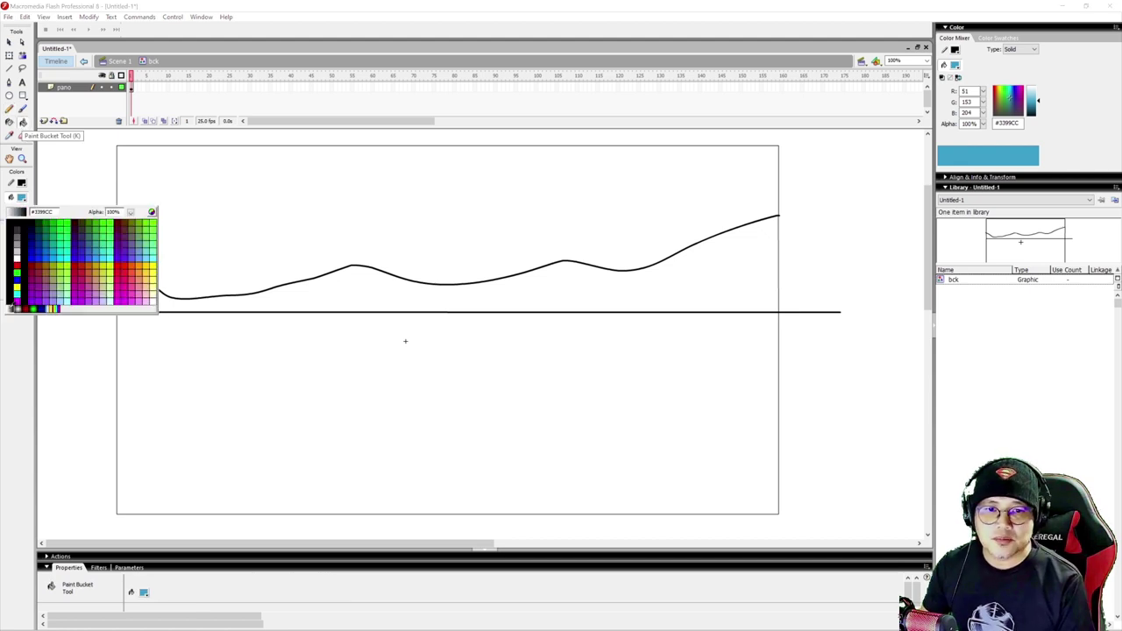
left_click(11, 309)
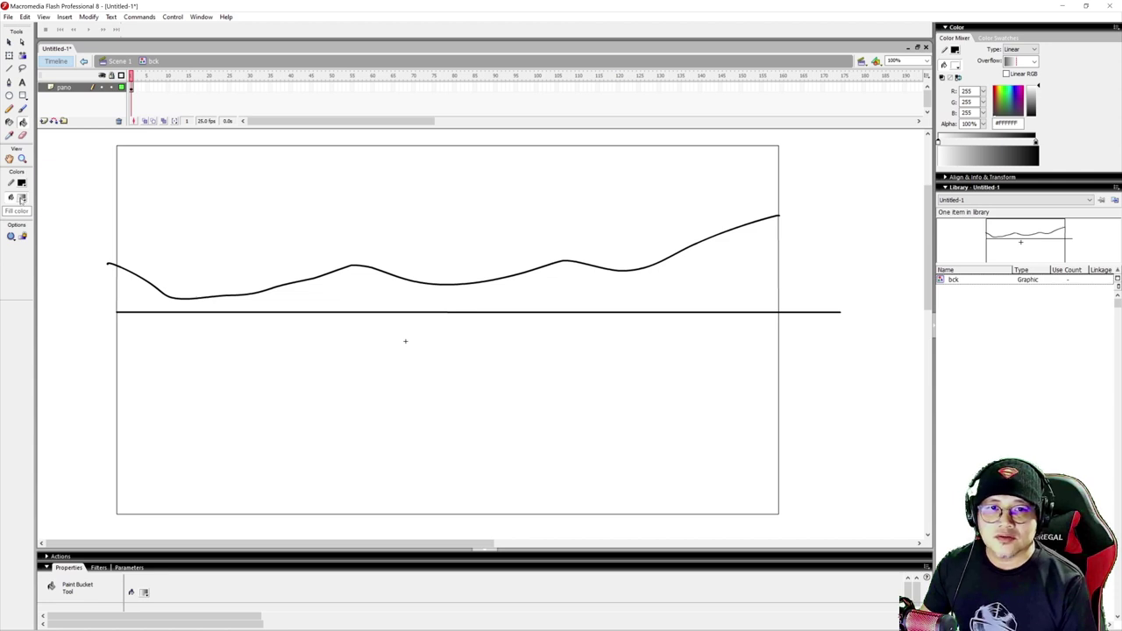
left_click(23, 199)
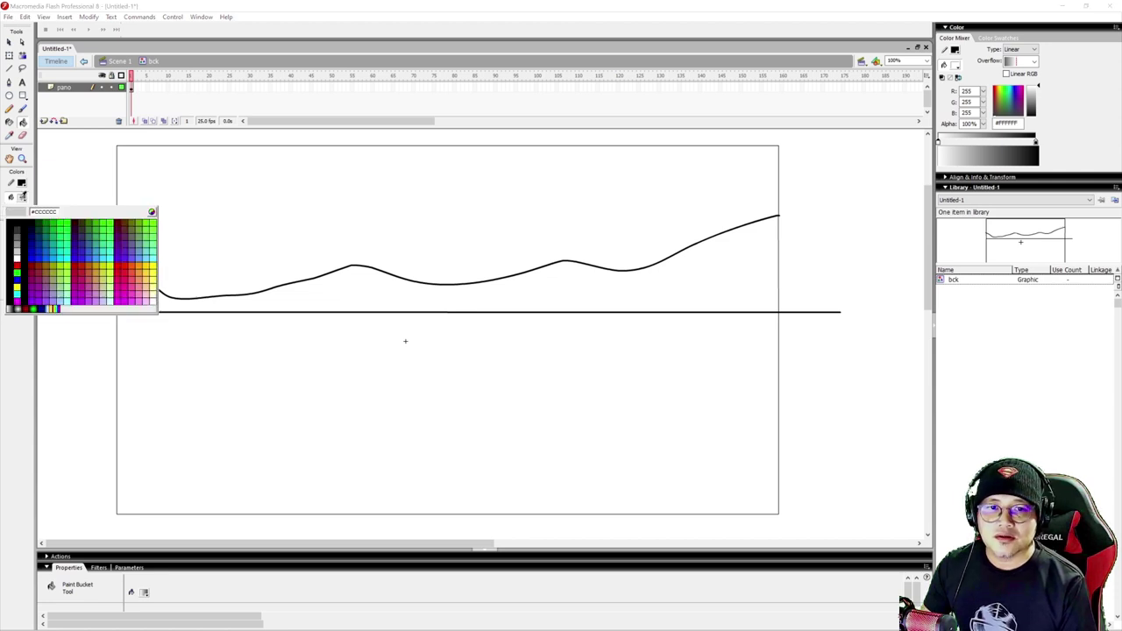
left_click(17, 246)
left_click(23, 199)
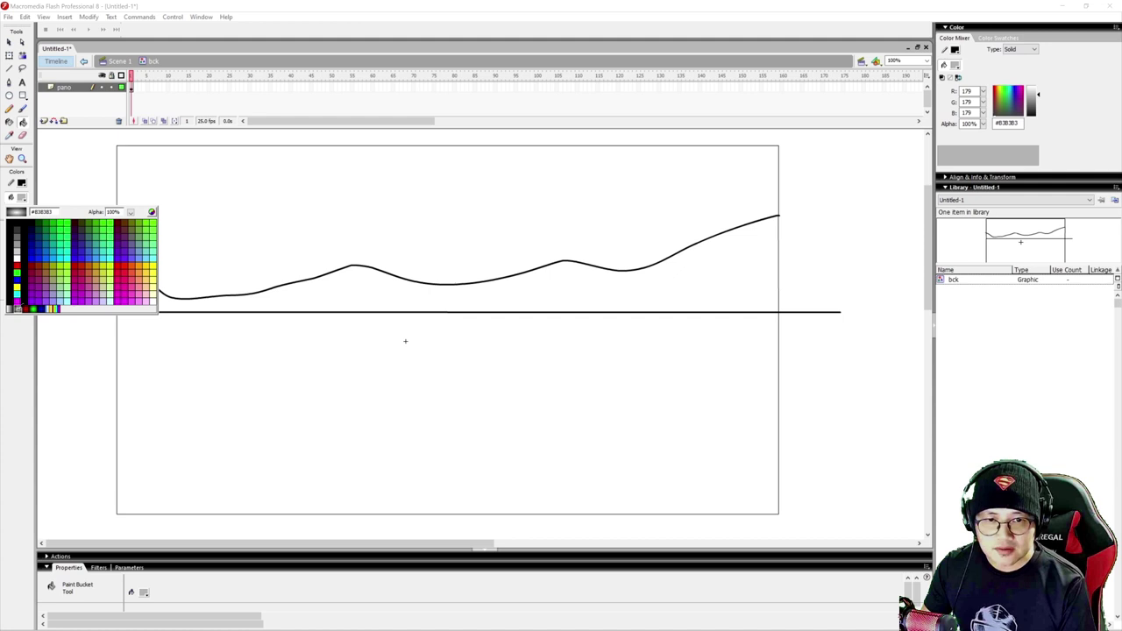
left_click(15, 307)
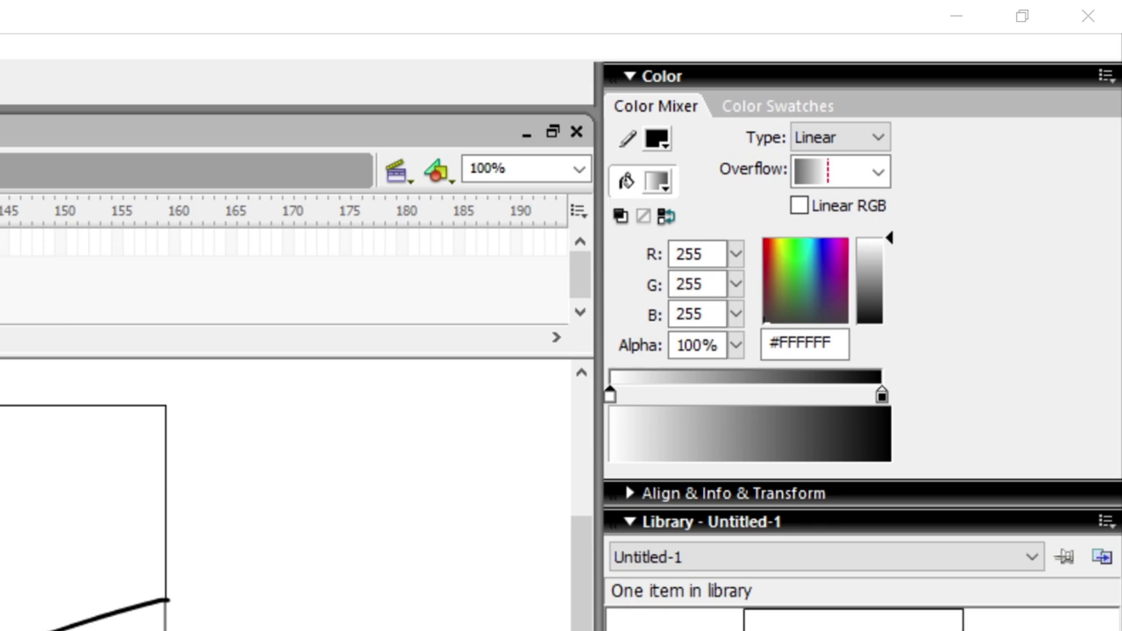
Recolor the fill gradient to run from #66CCFF at its white end to #6699FF at its black end
left_click(612, 395)
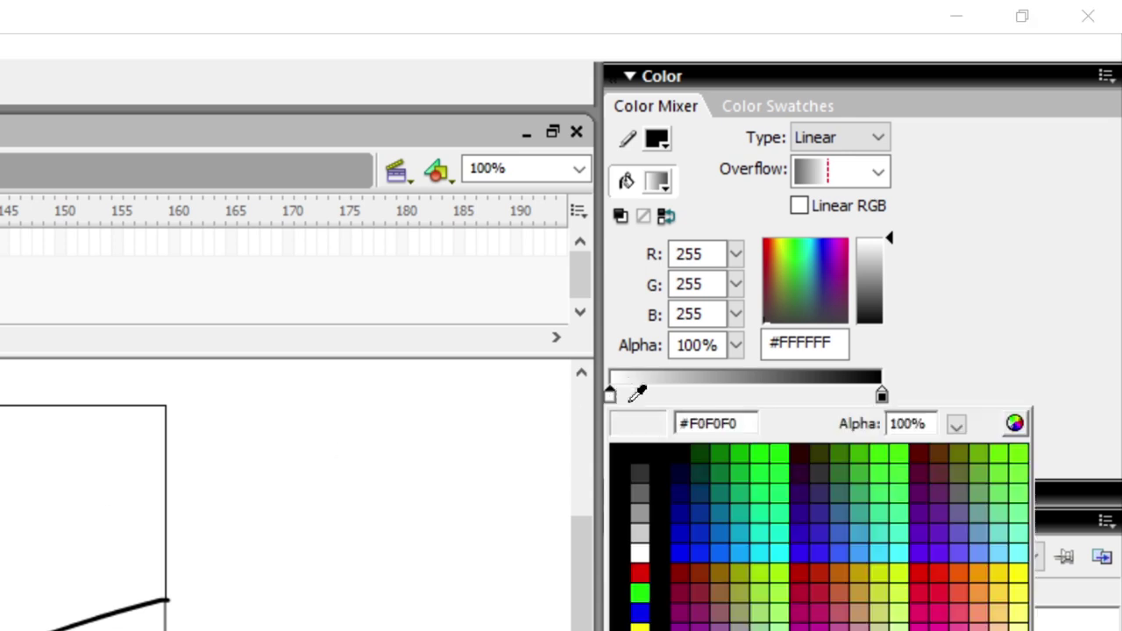
left_click(1007, 547)
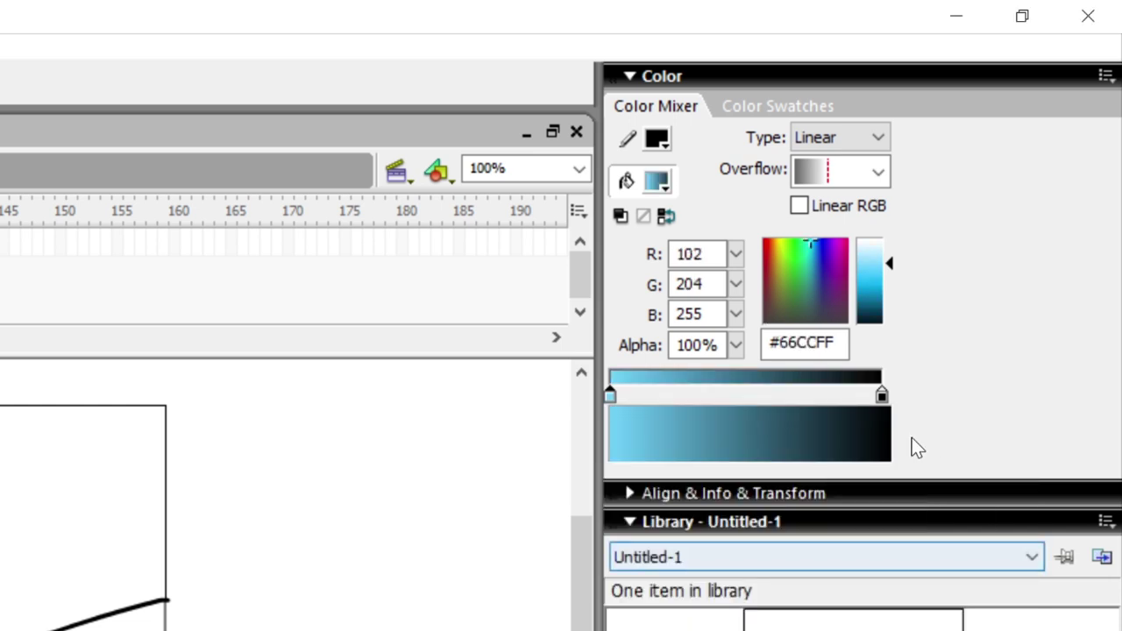
left_click(882, 394)
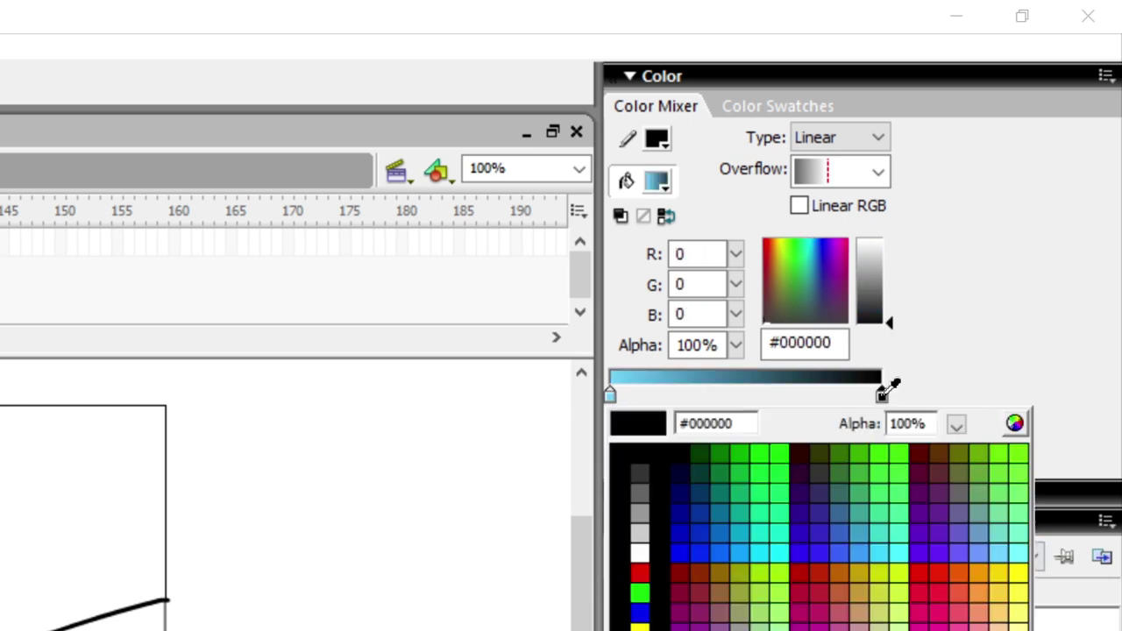
left_click(980, 551)
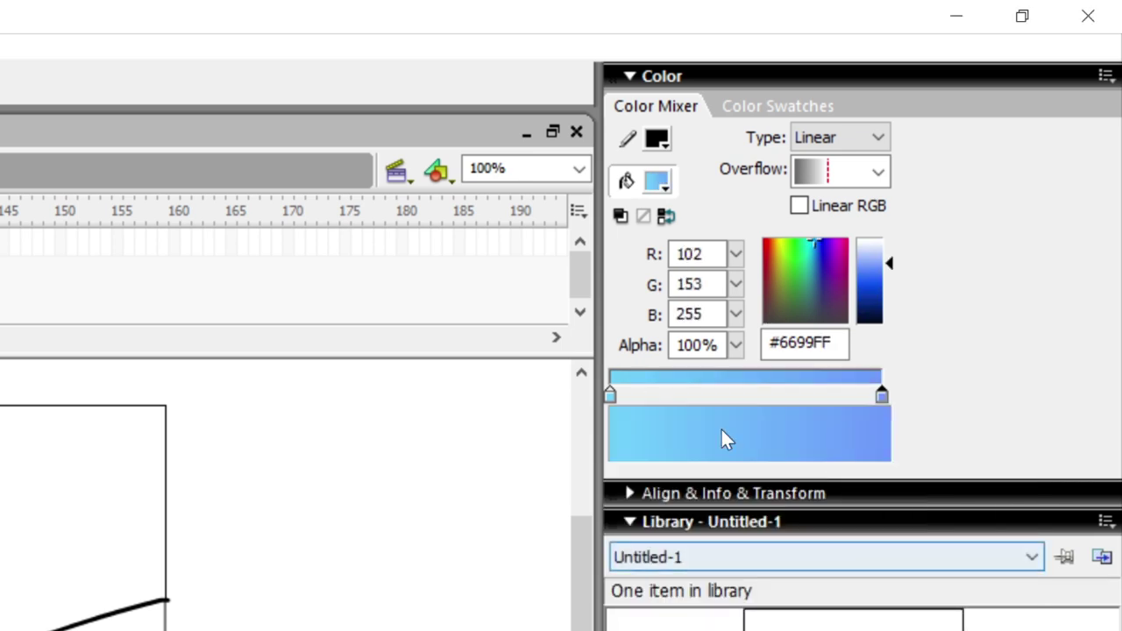
Lighten the gradient's #66CCFF end to #D5F2FF and fill the sky area above the hills with it
left_click(610, 395)
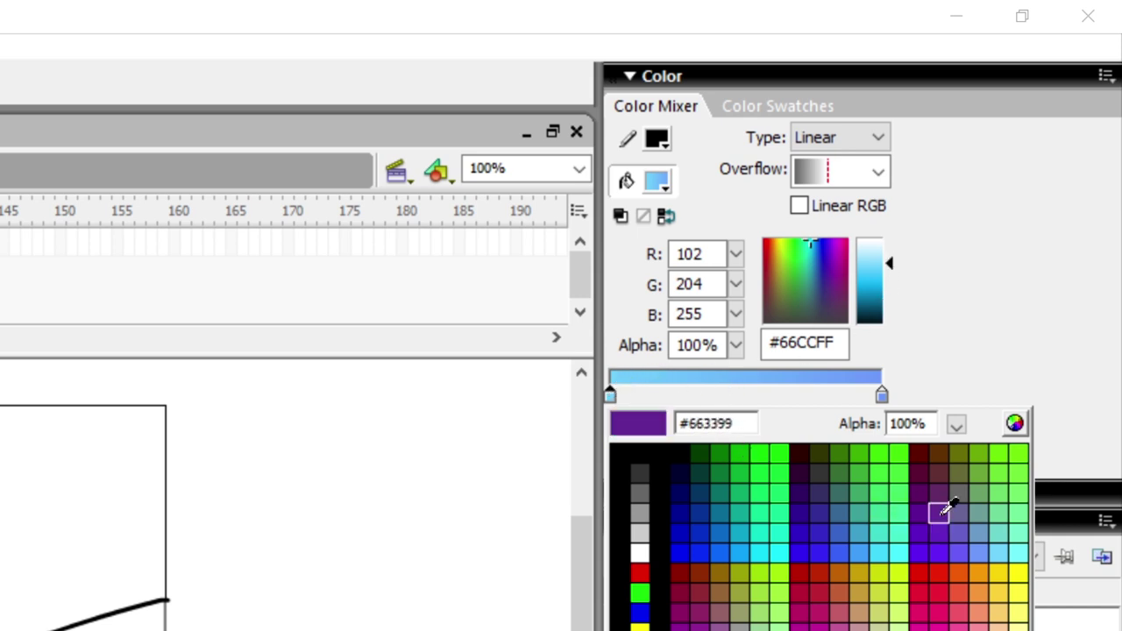
left_click(1002, 550)
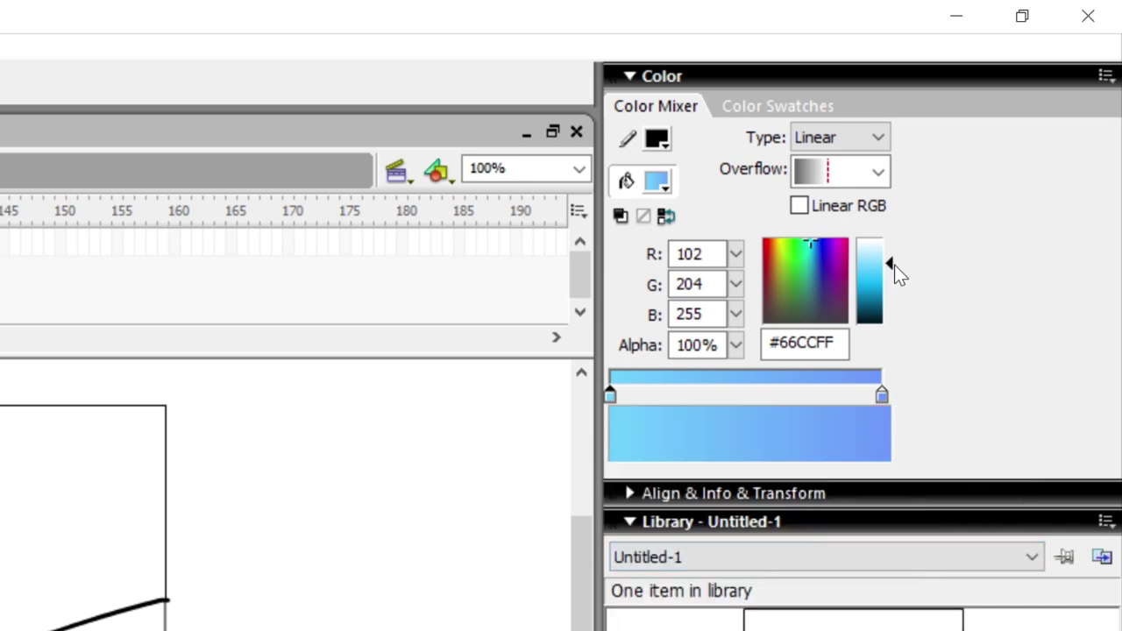
left_click_drag(890, 263, 890, 254)
left_click_drag(887, 251, 887, 246)
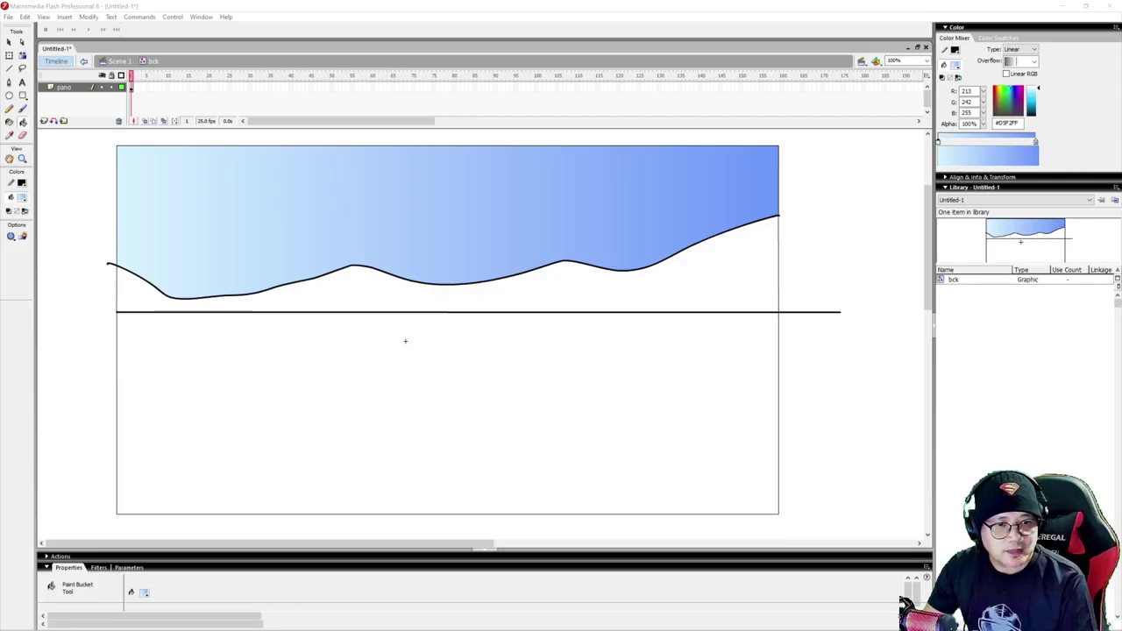
left_click(383, 180)
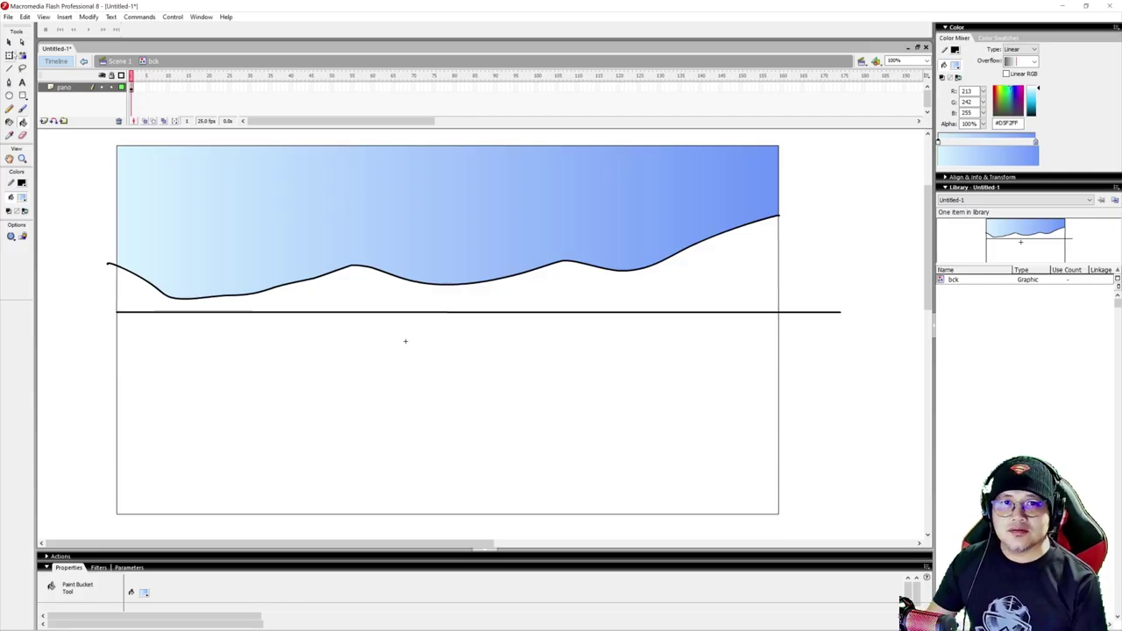
Delete the sky fill and refill the area above the hills with the same light-blue-to-blue gradient
left_click(10, 42)
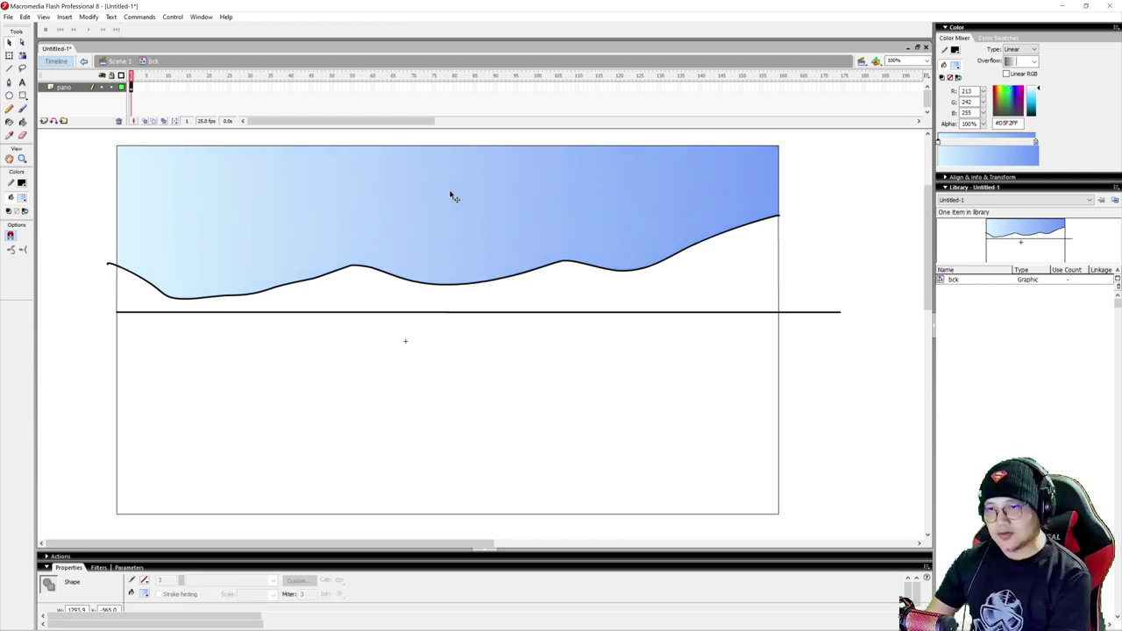
key("Delete")
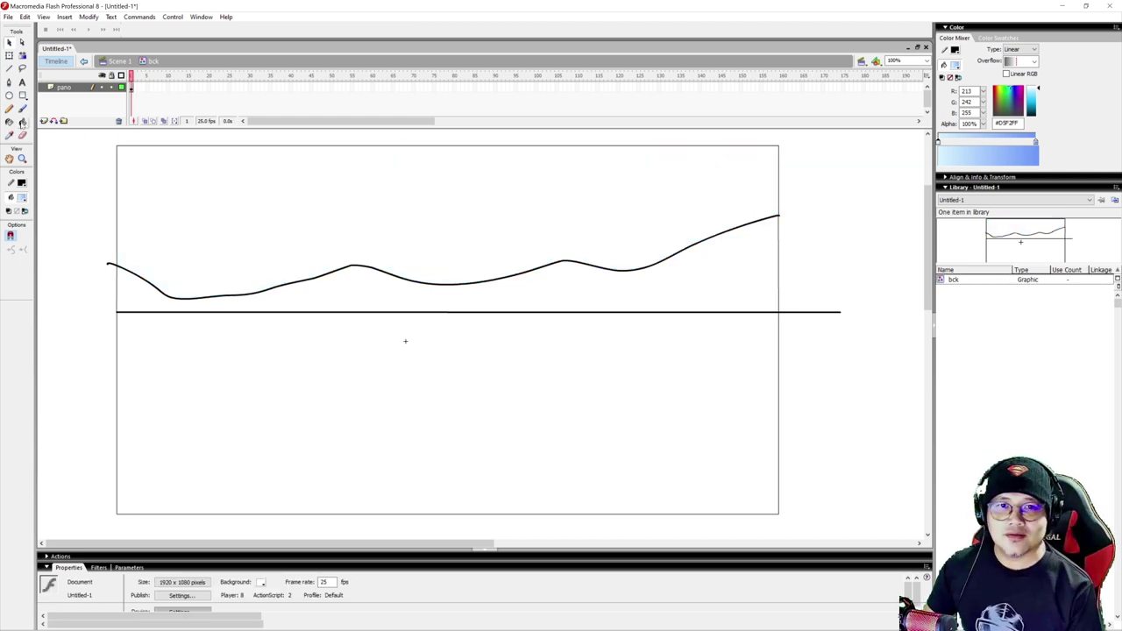
left_click(22, 123)
left_click(426, 194)
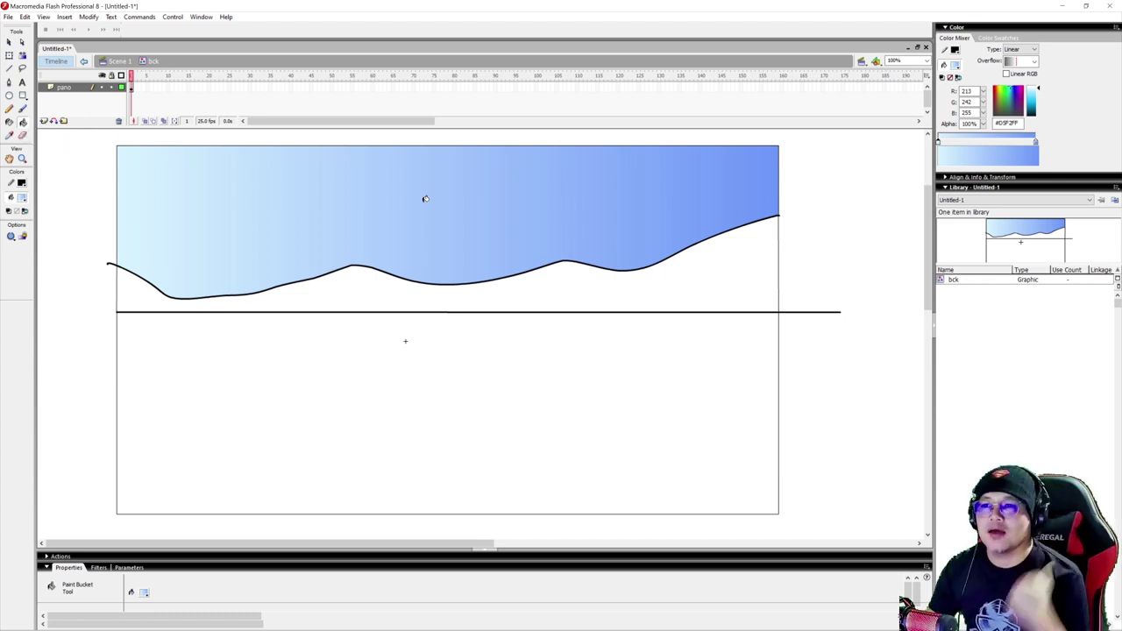
Narrow the sky gradient with the Gradient Transform tool, rotate it to vertical with the darker blue uppermost, and shift it upward
left_click(24, 57)
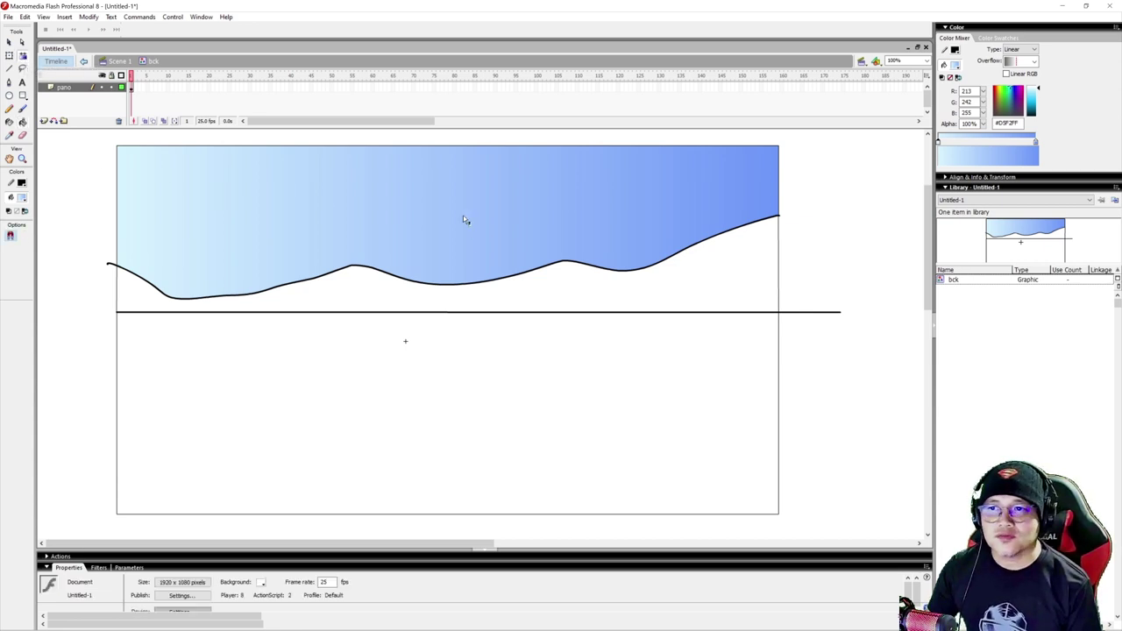
left_click(430, 214)
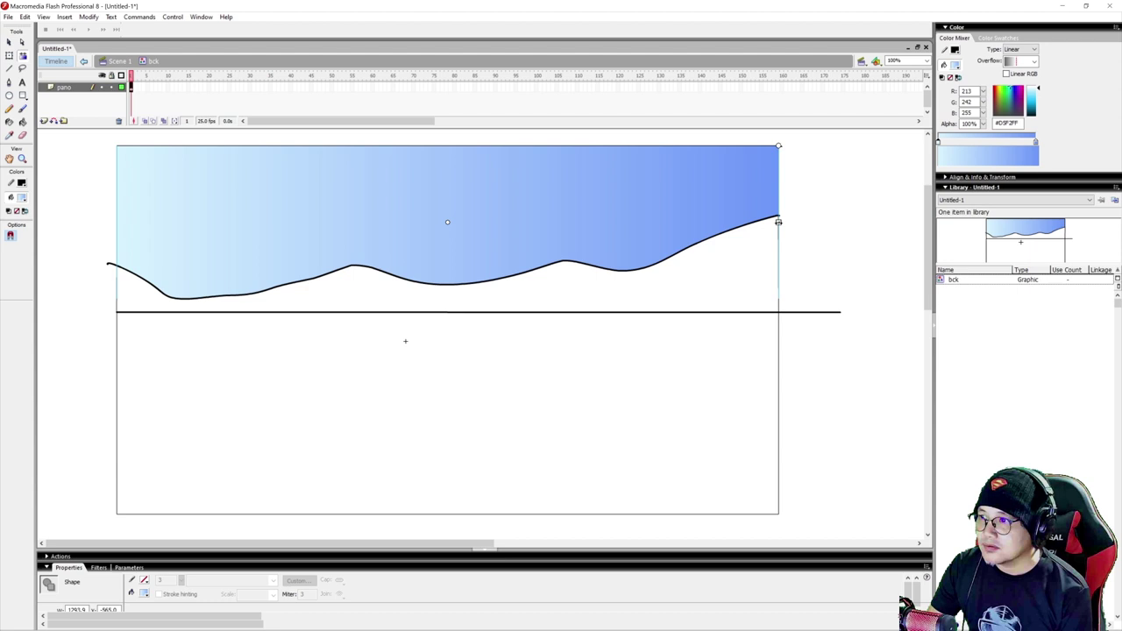
left_click_drag(778, 222, 519, 225)
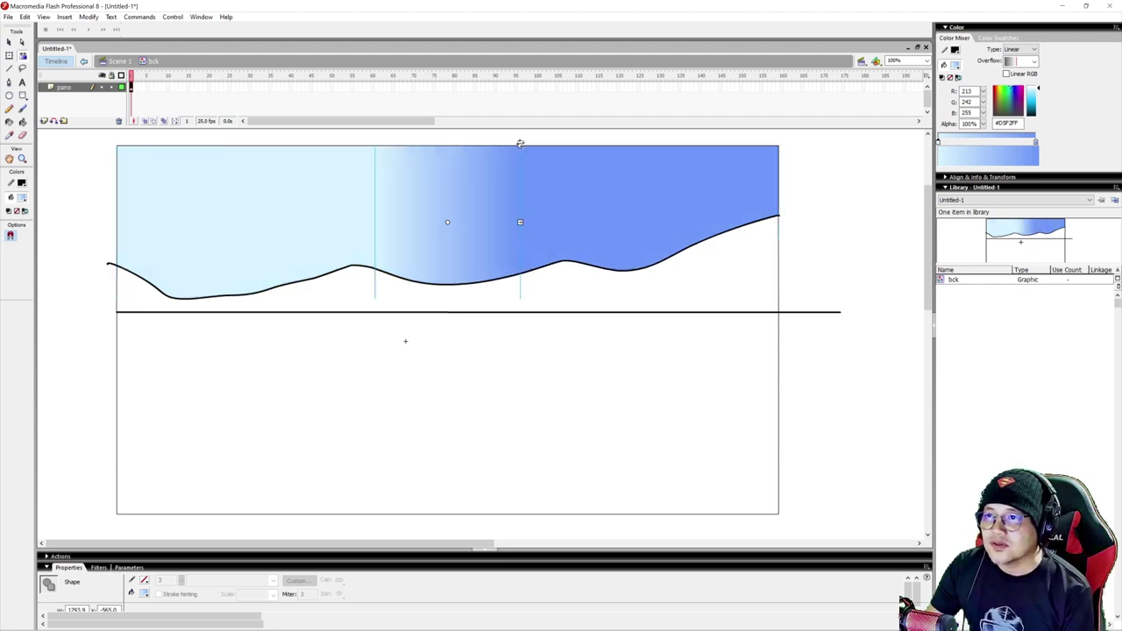
left_click_drag(520, 146, 392, 166)
left_click_drag(448, 220, 442, 167)
left_click(8, 42)
left_click(827, 176)
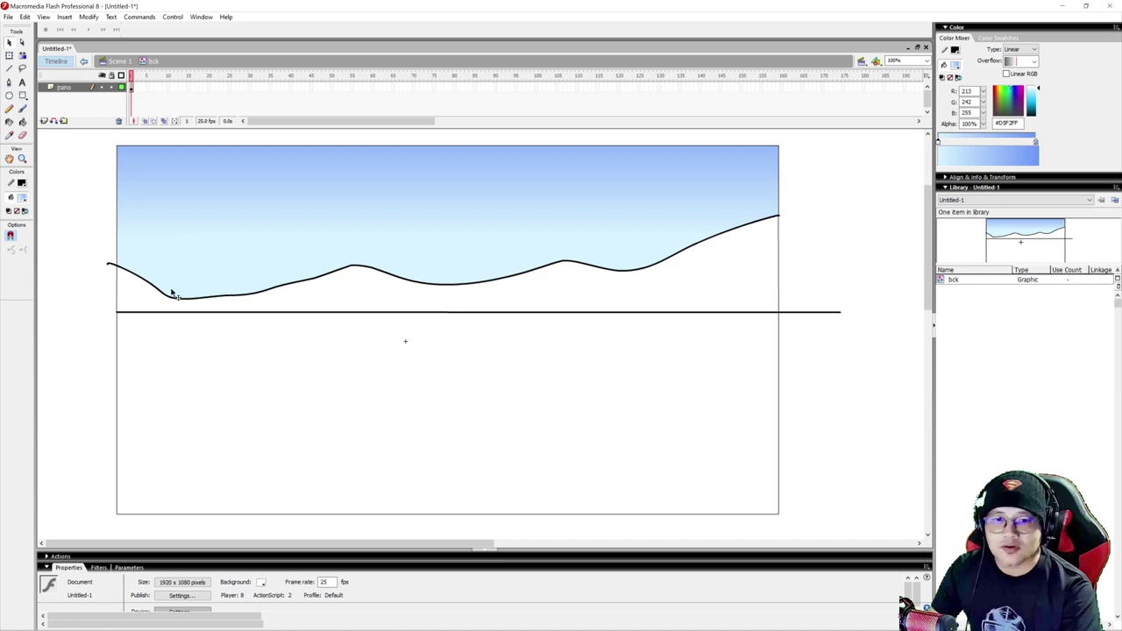
Delete the hill contour's overhang beyond the frame's left edge and the horizon line's overhang beyond the right edge
left_click(113, 268)
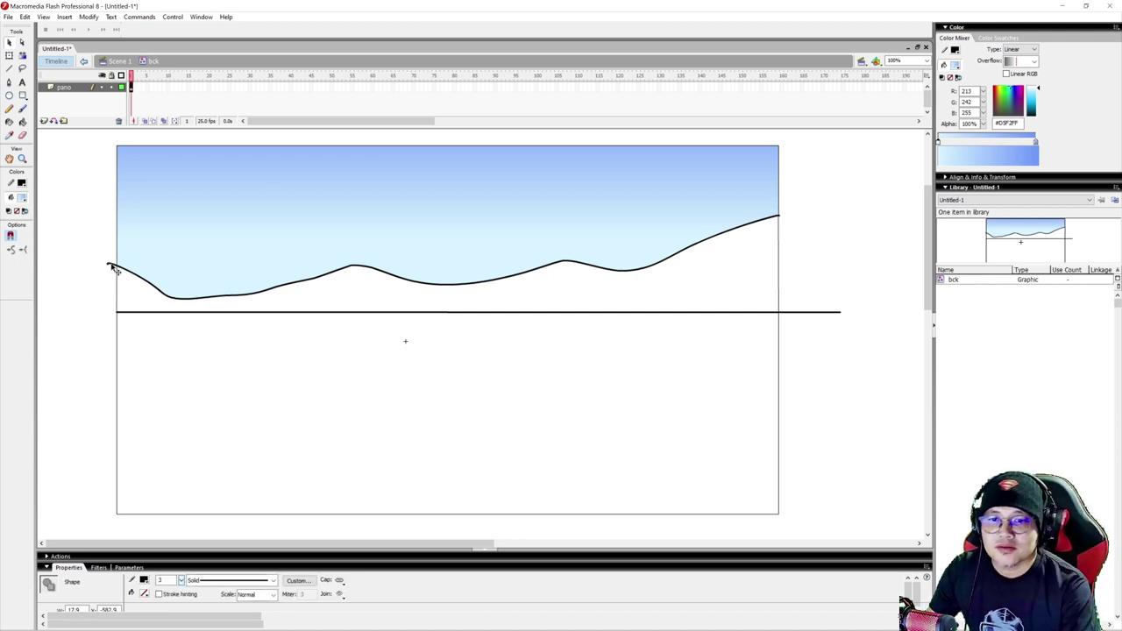
key("Delete")
left_click(107, 263)
key("Delete")
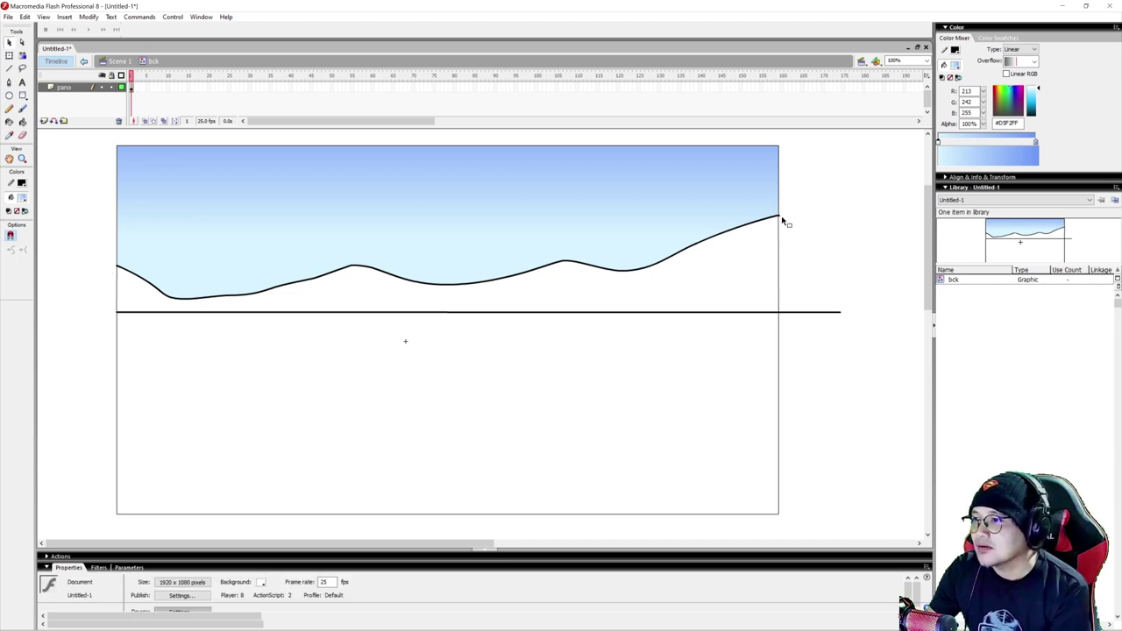
left_click(819, 312)
key("Delete")
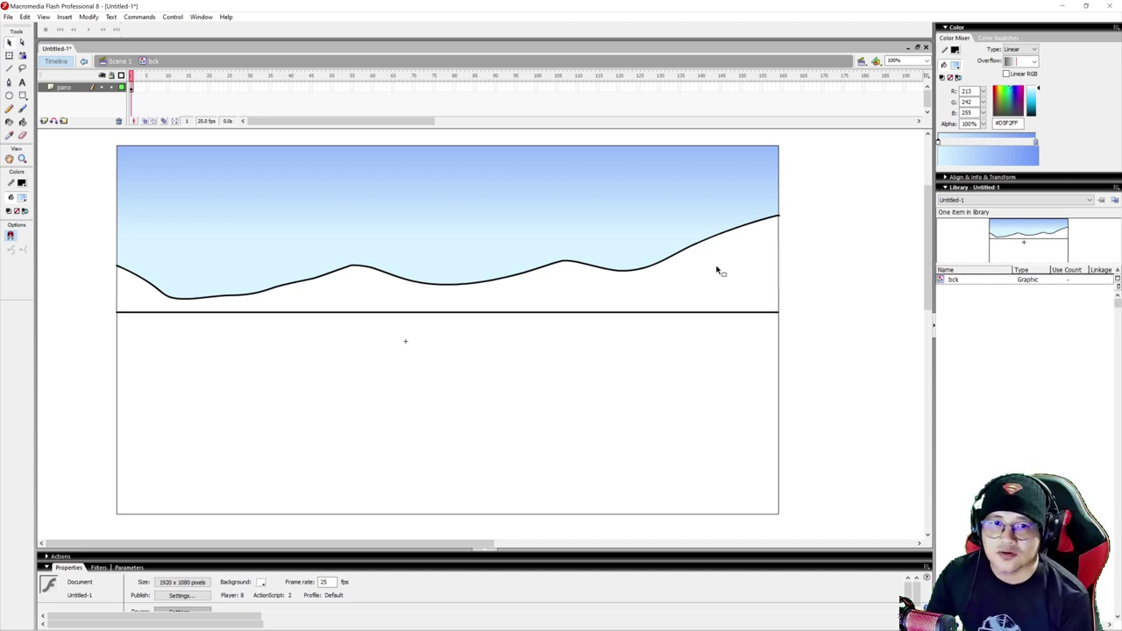
Switch the fill to a fresh linear gradient and color it from #73A2D0 to #336699
left_click(24, 194)
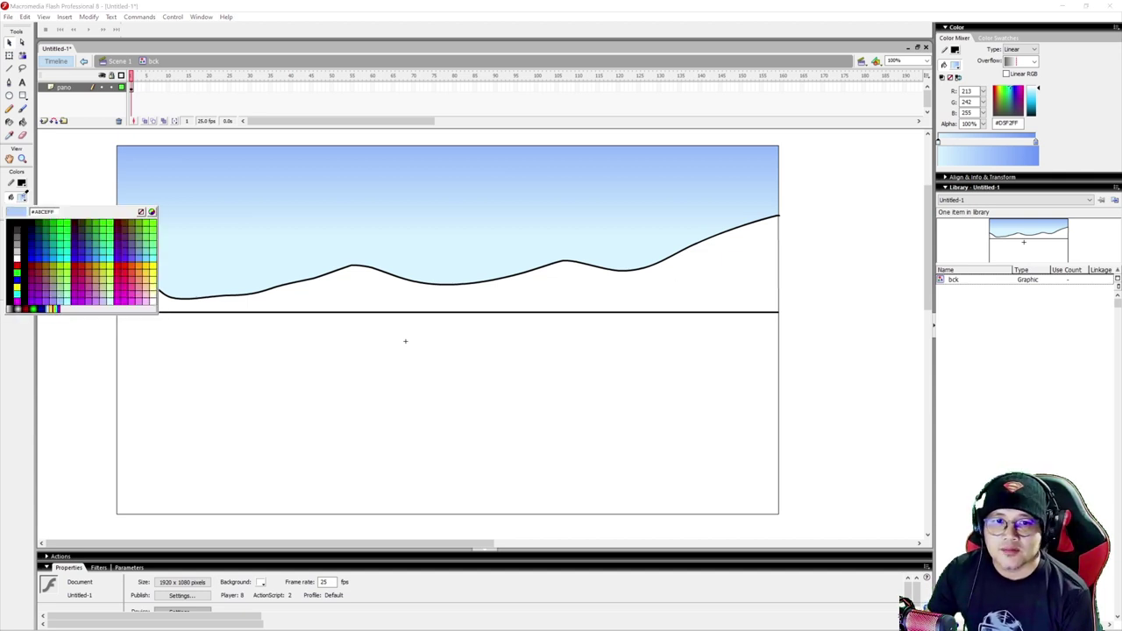
left_click(11, 309)
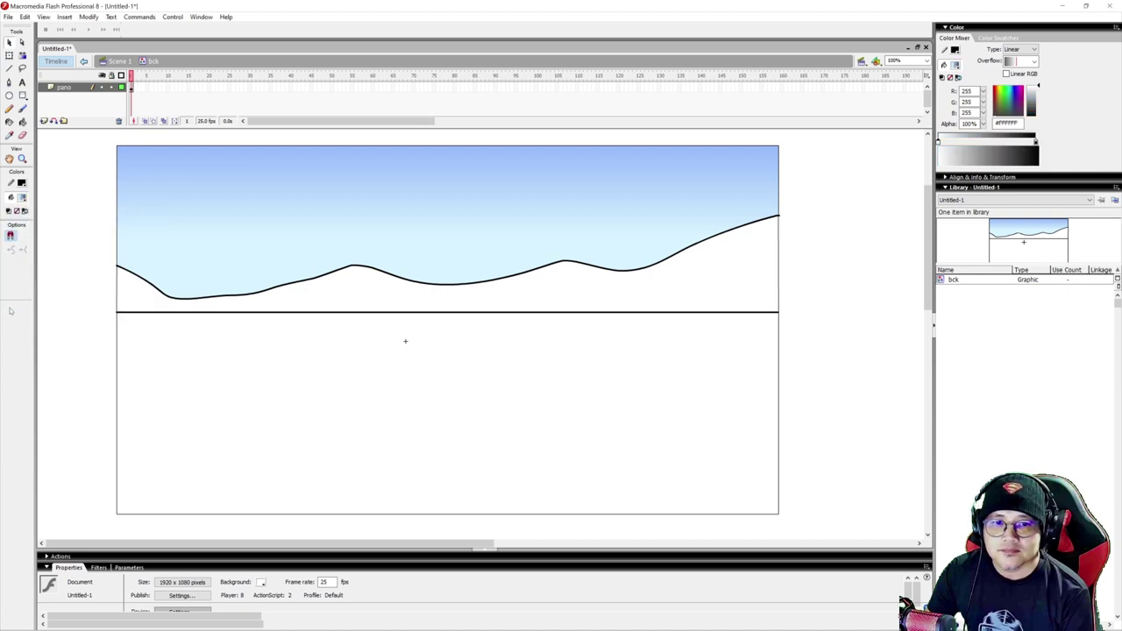
left_click(937, 141)
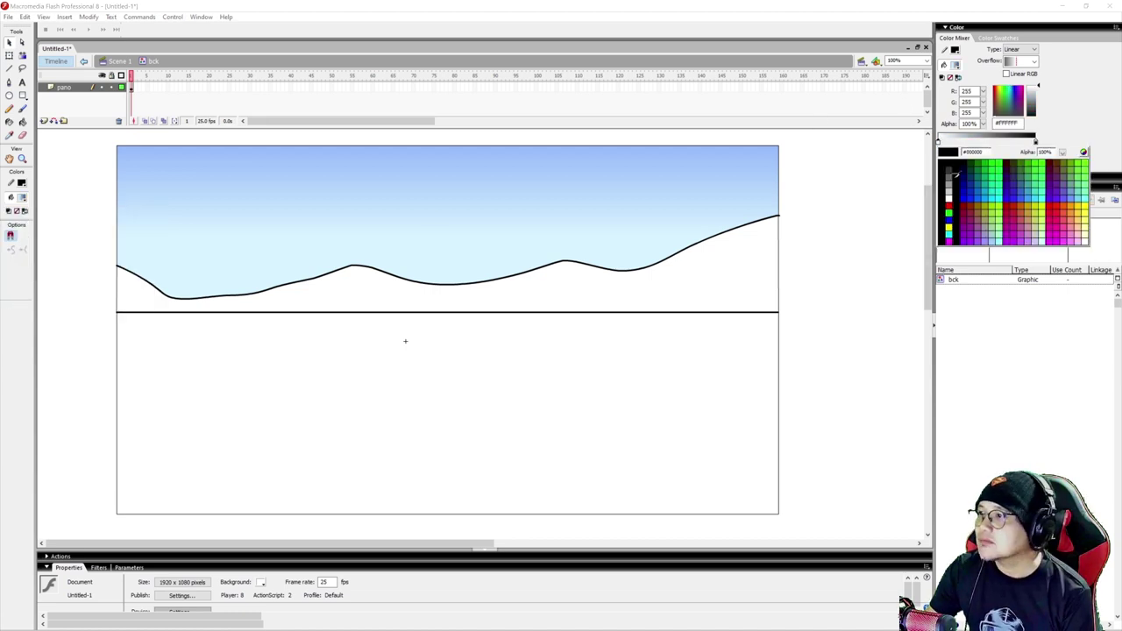
left_click(1023, 183)
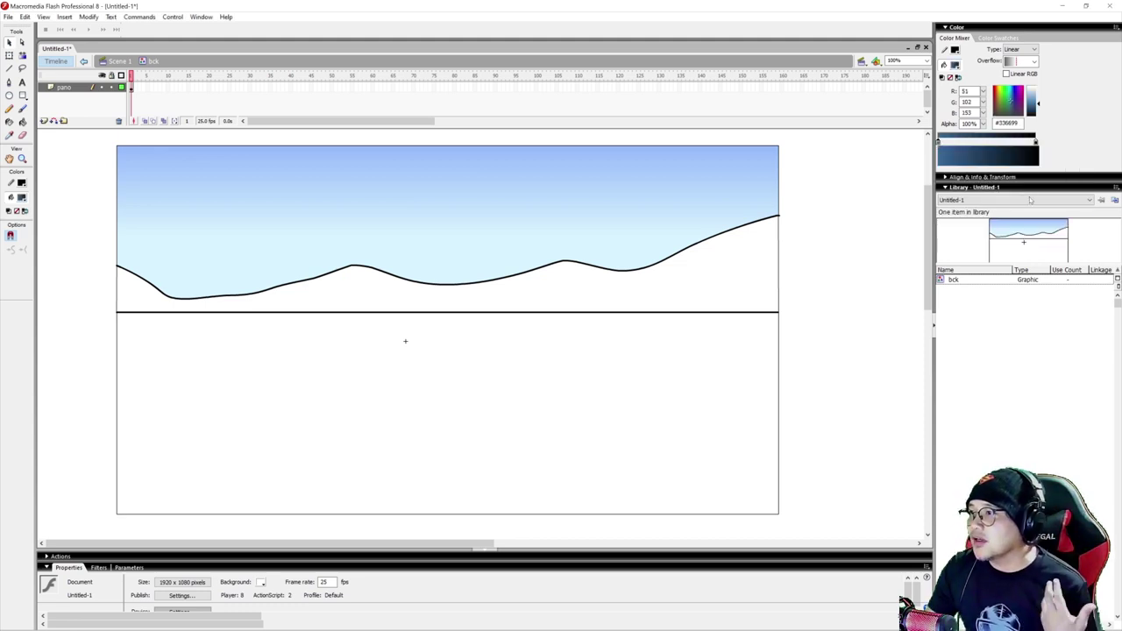
left_click(1035, 142)
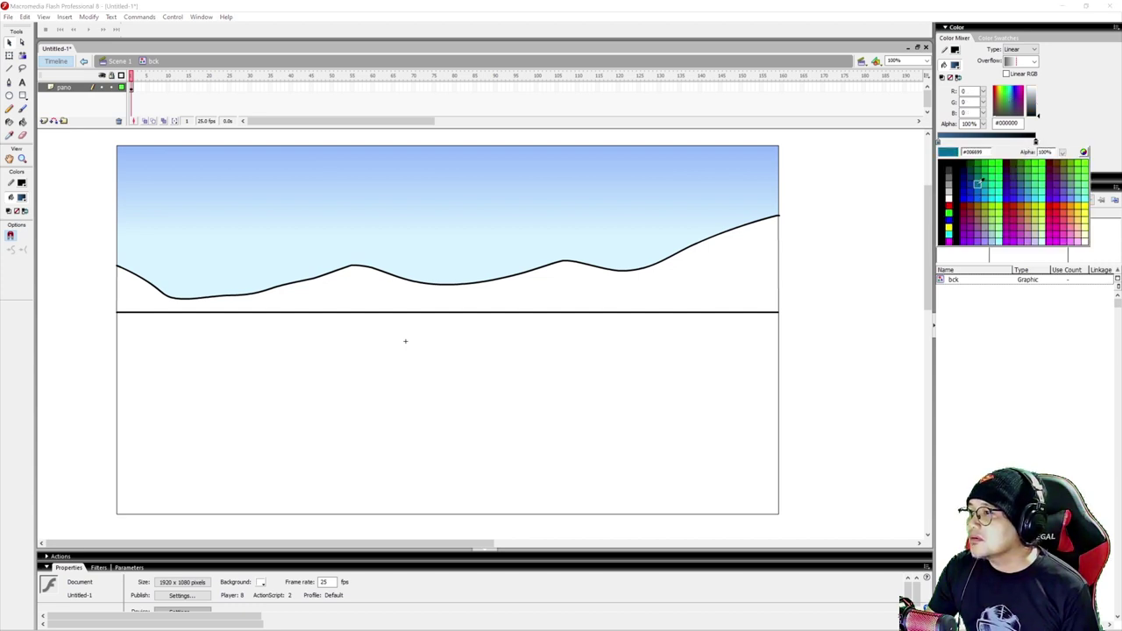
left_click(1023, 183)
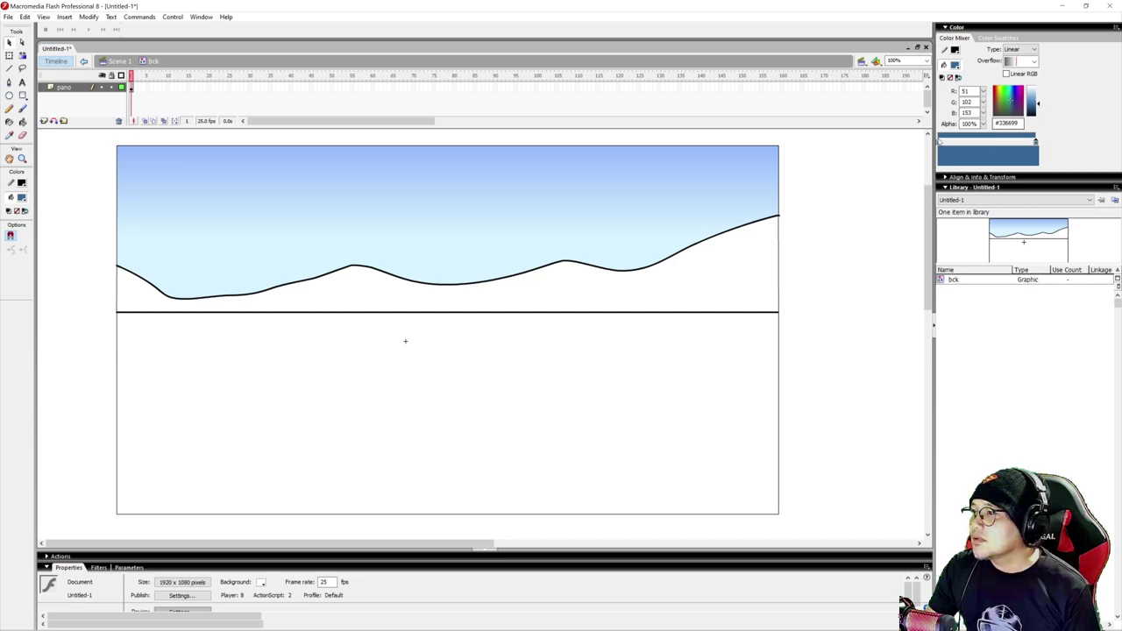
left_click_drag(1039, 105, 1039, 96)
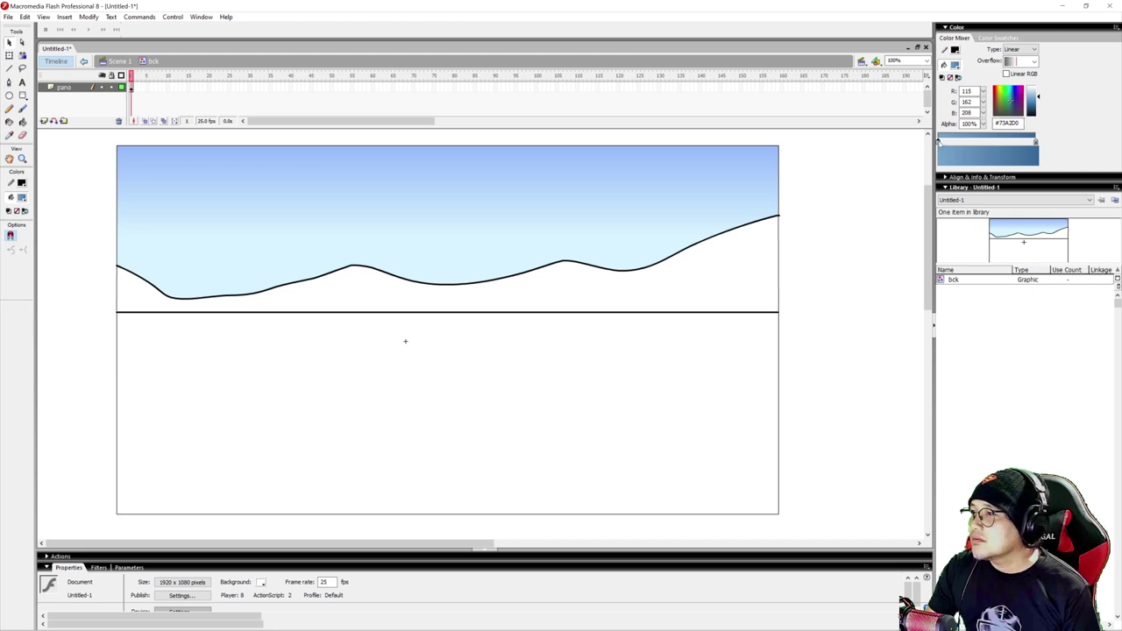
Recolor the linear gradient from bright green to #336633 and fill the hill area above the horizon line with it
left_click(938, 142)
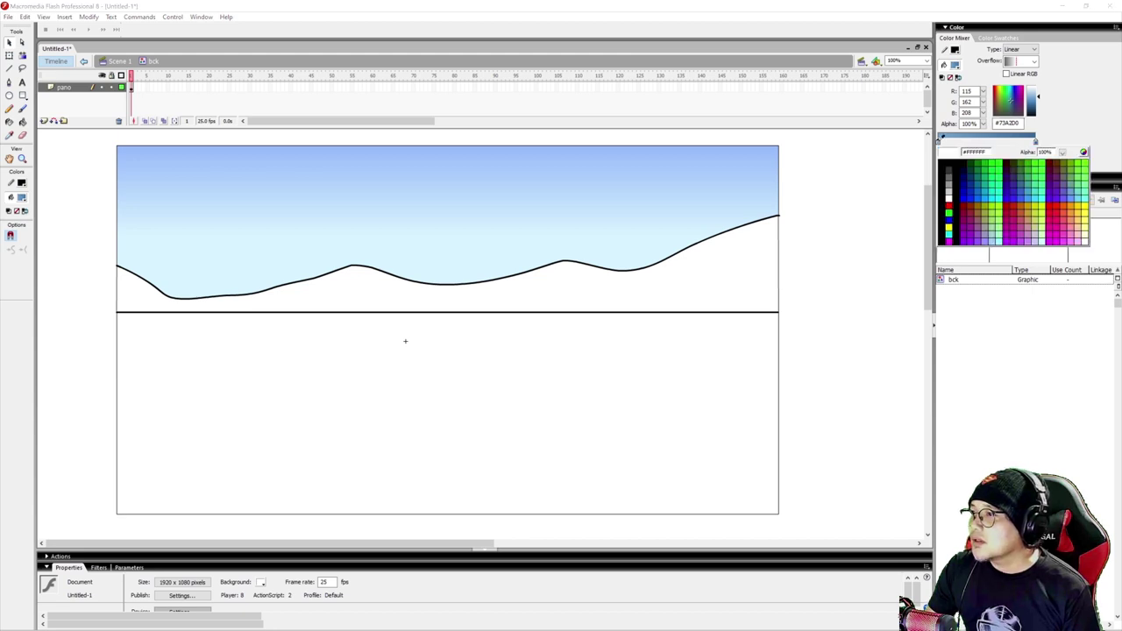
left_click(985, 176)
left_click(1037, 140)
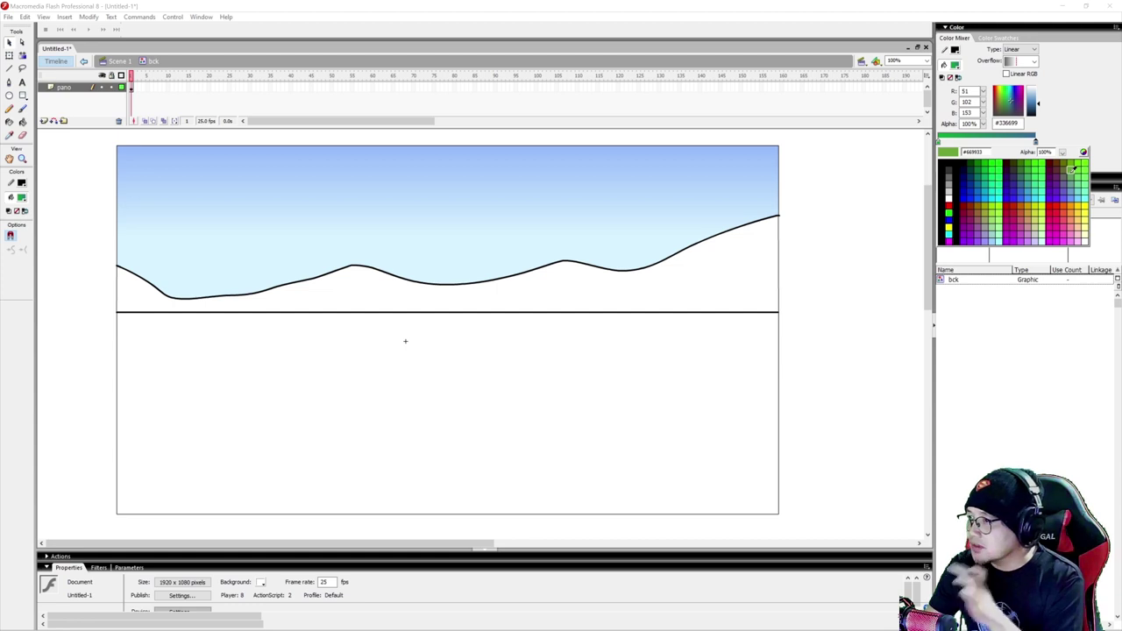
left_click(1020, 170)
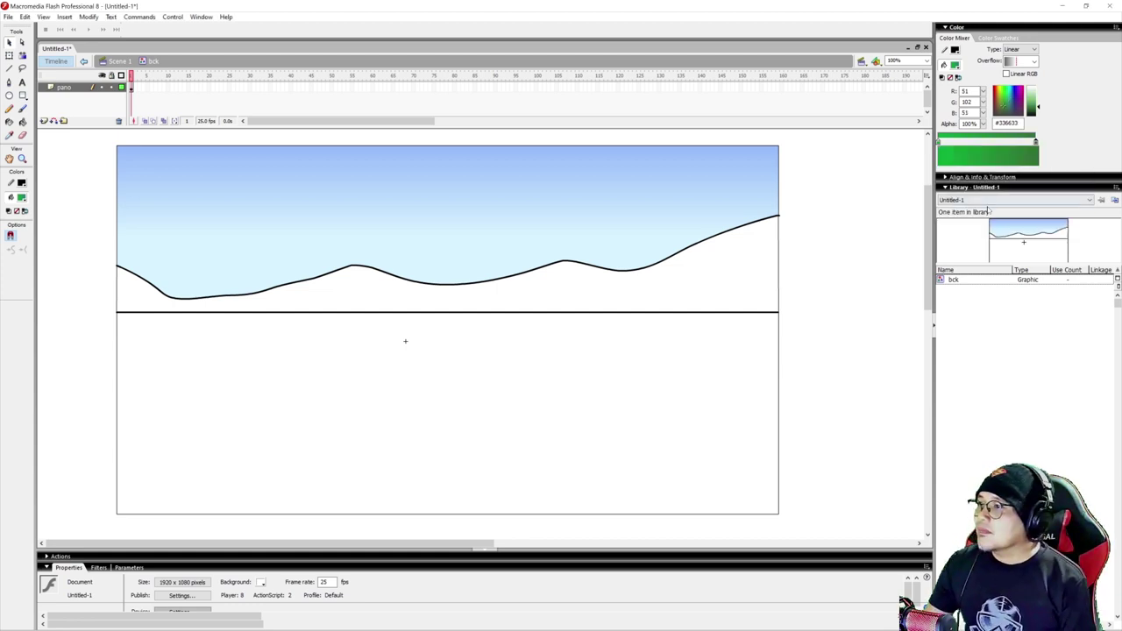
left_click(22, 123)
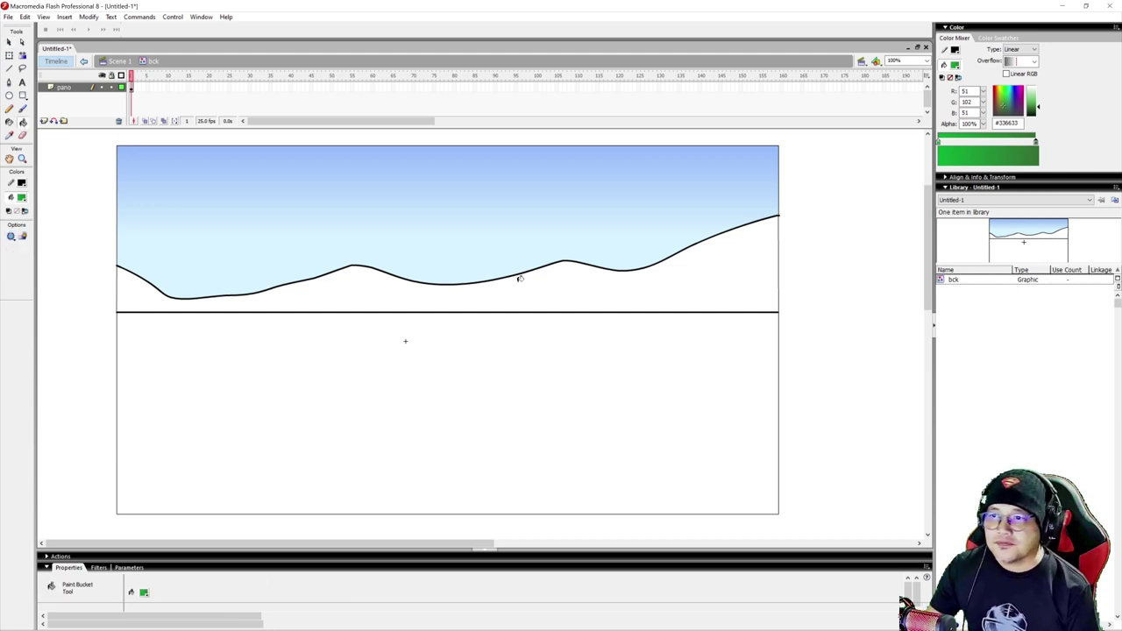
left_click(507, 284)
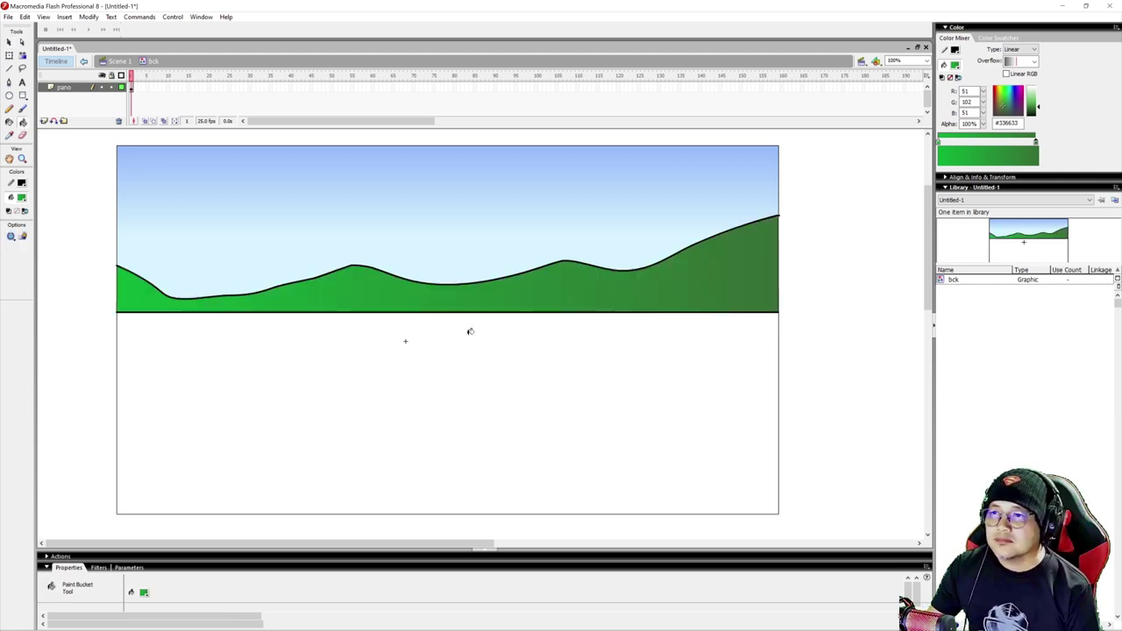
Narrow the hill gradient with the Gradient Transform tool and rotate it to nearly vertical with the darker green at the base
left_click(22, 56)
left_click(517, 303)
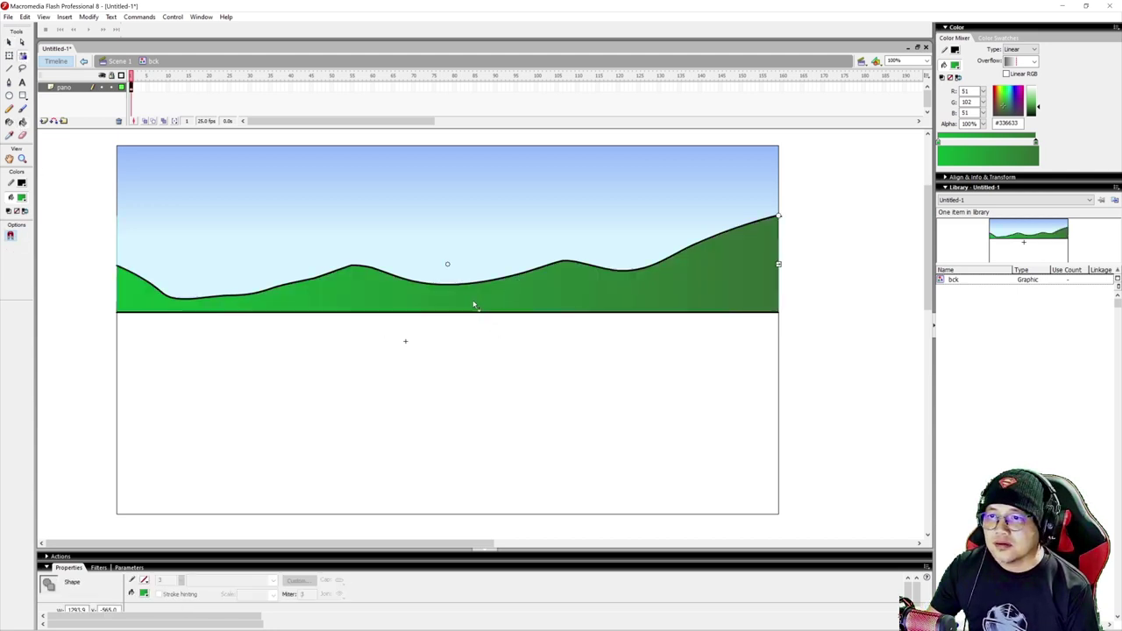
left_click_drag(771, 263, 495, 263)
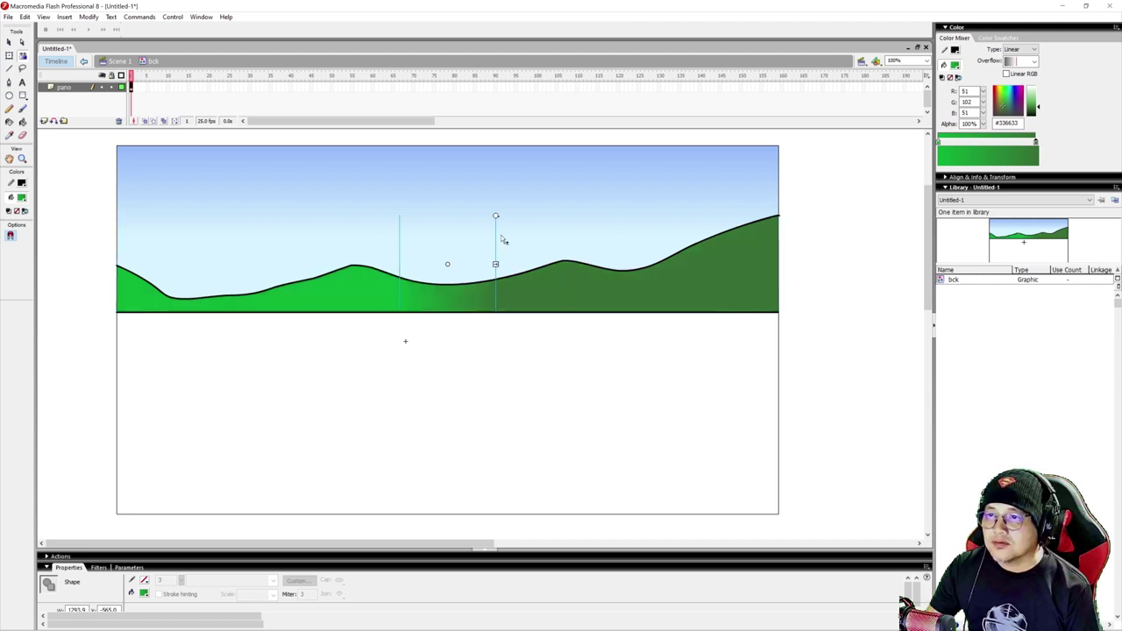
left_click_drag(495, 215, 450, 297)
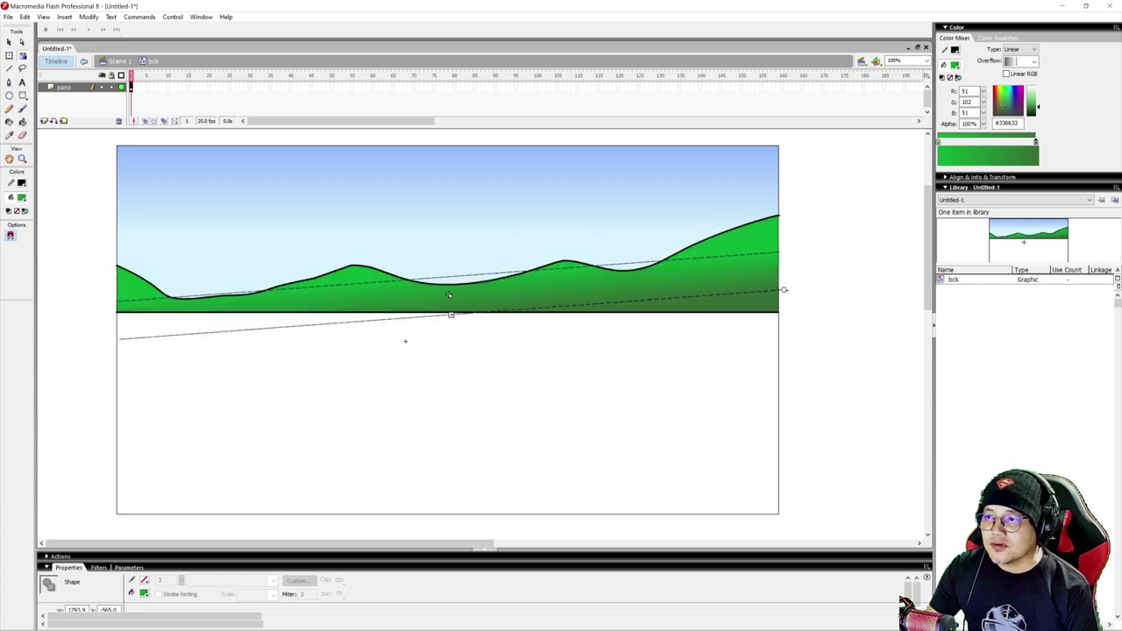
Delete the black contour line of the hills and the black horizon line
left_click(8, 42)
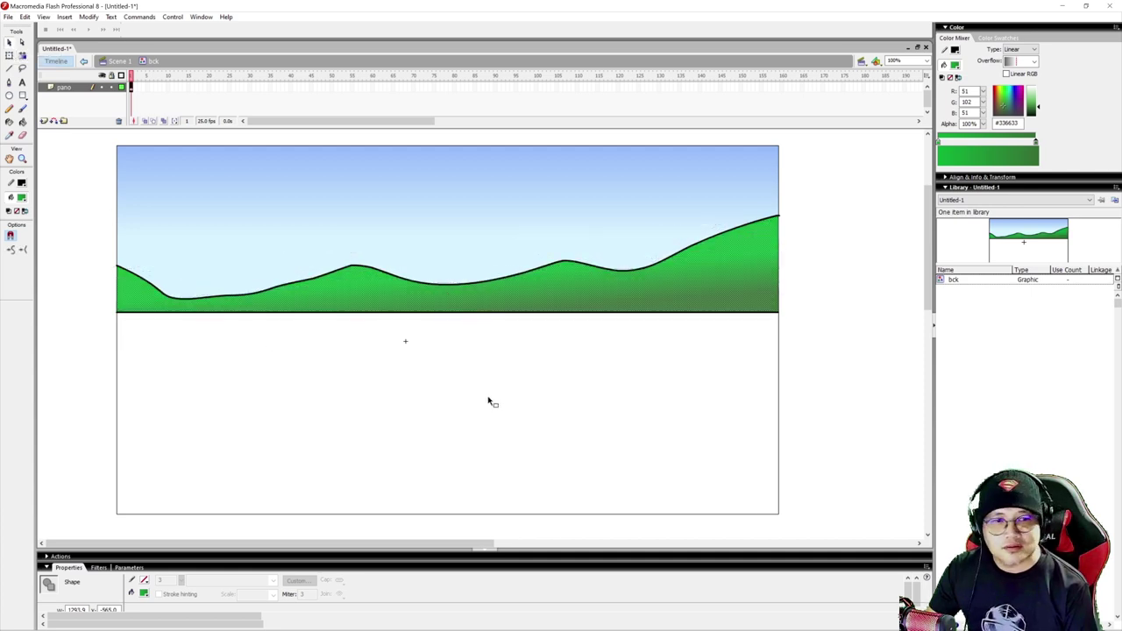
left_click(483, 369)
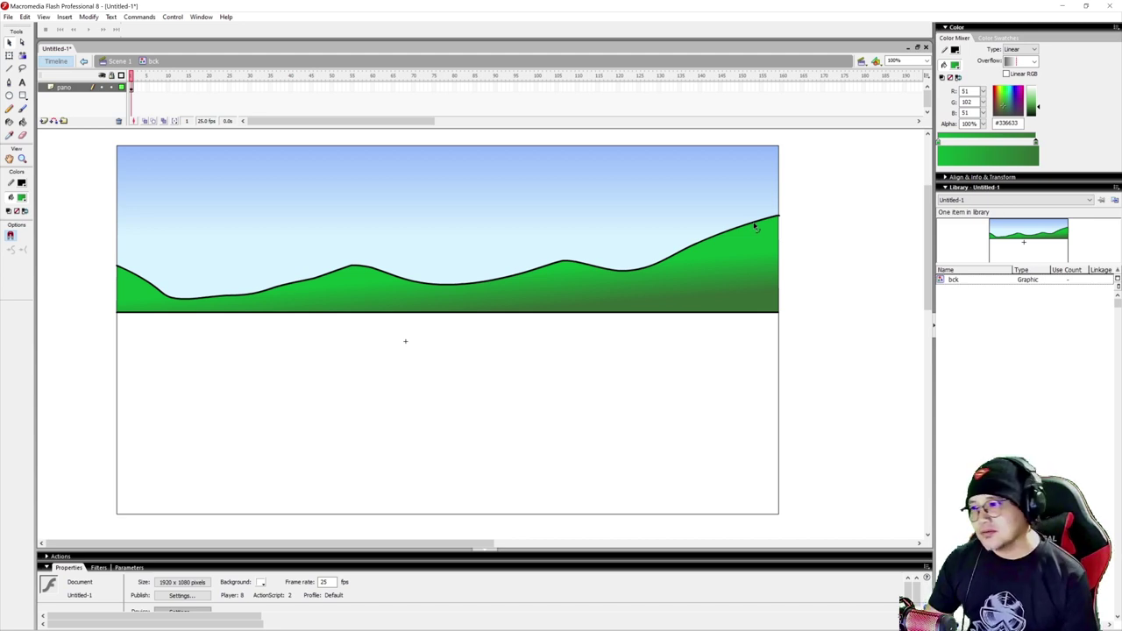
double_click(687, 252)
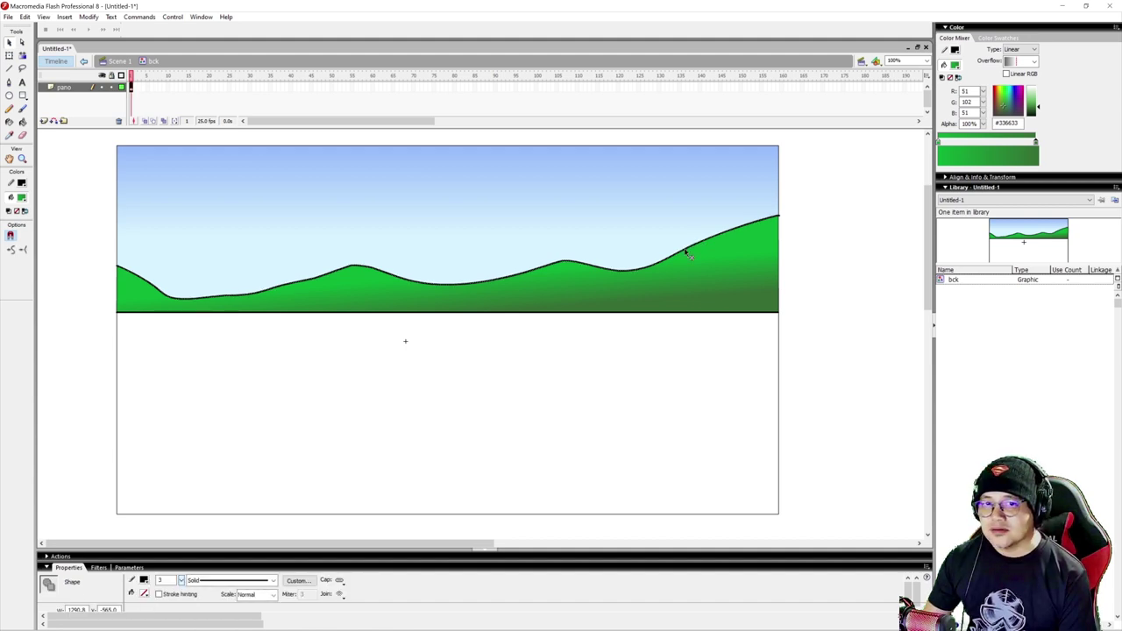
key("Delete")
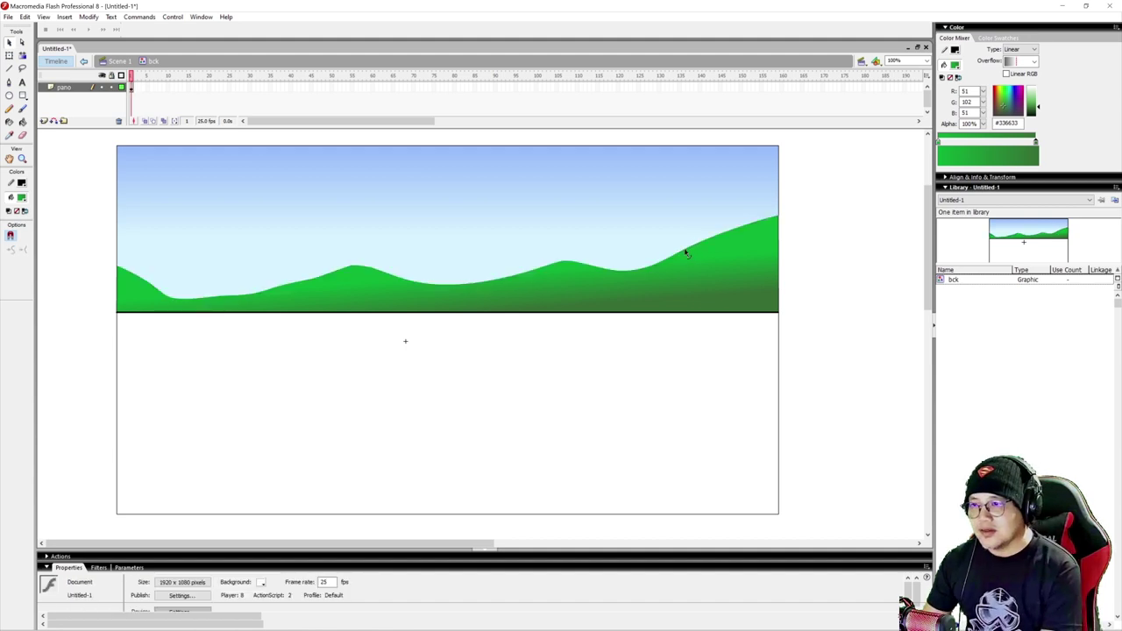
key("Delete")
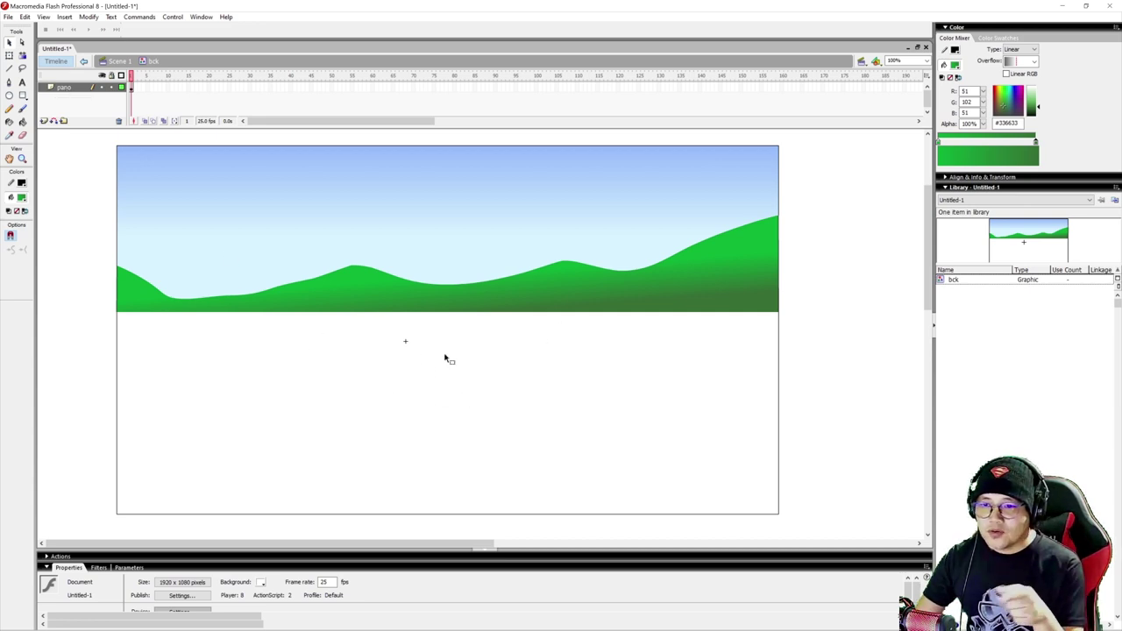
Fill the ground area below the hills with solid green #339966
left_click(22, 122)
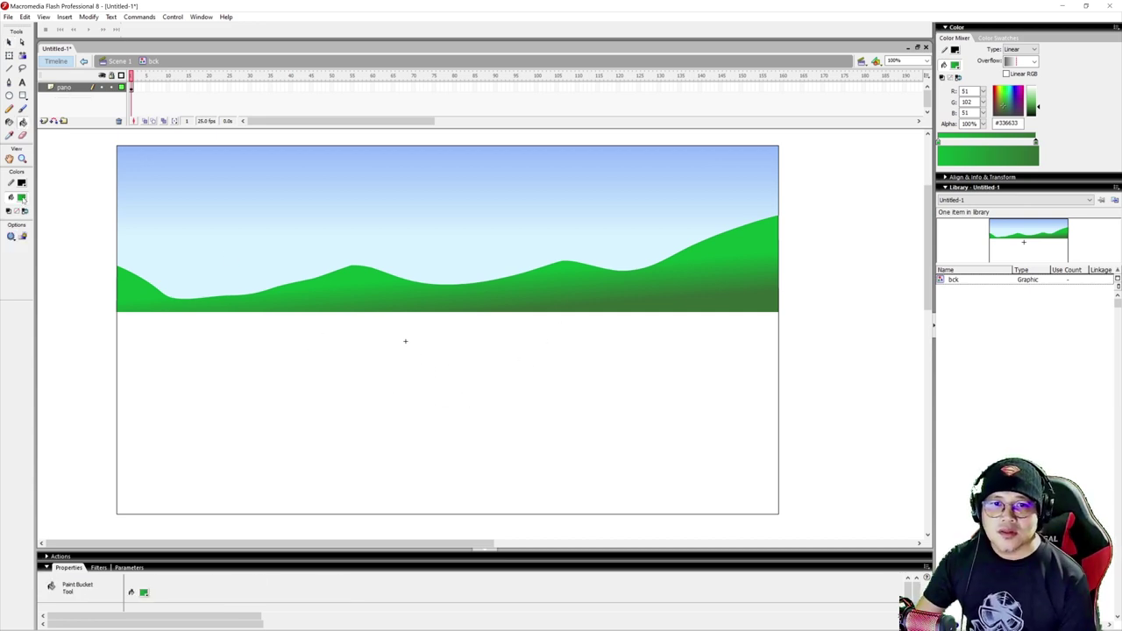
left_click(22, 197)
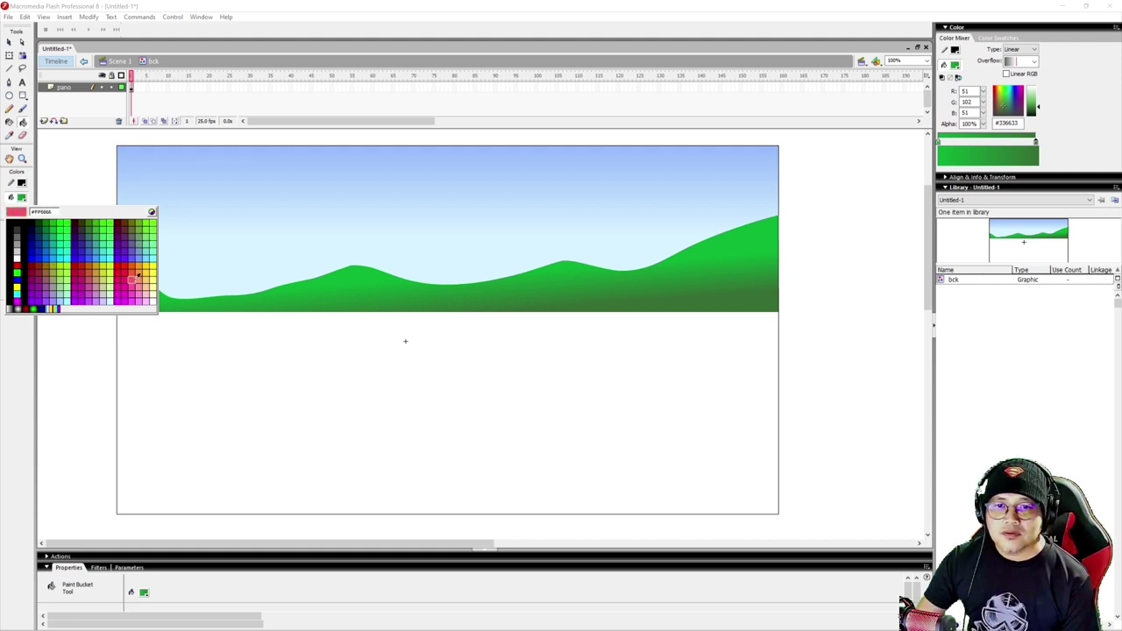
left_click(99, 238)
left_click(345, 385)
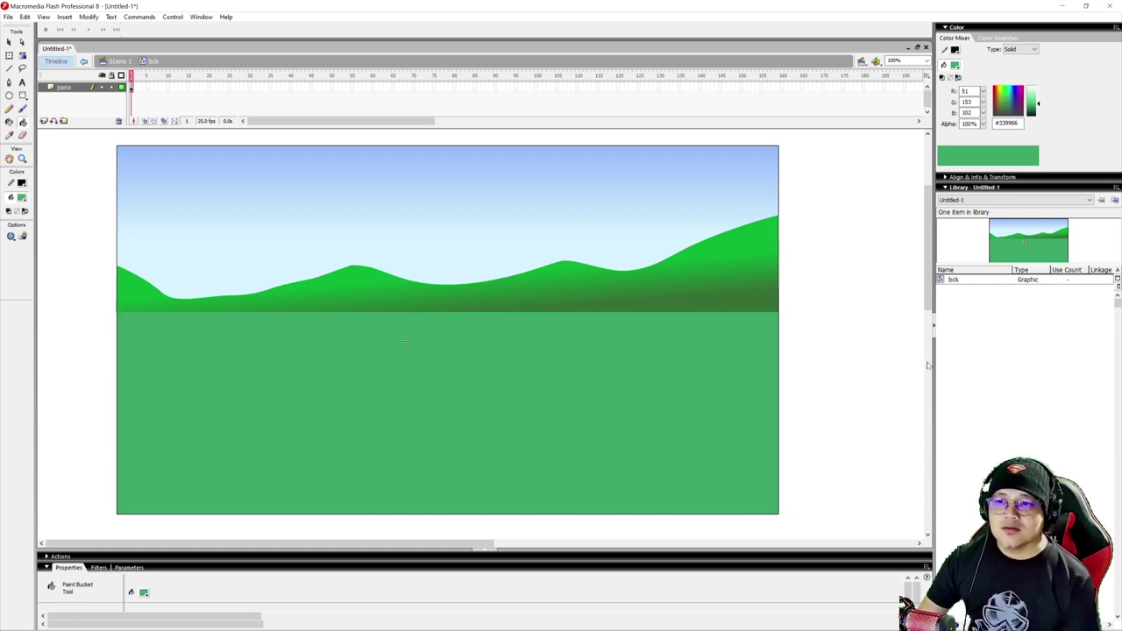
Switch to a linear gradient fill from #66CC66 to #336633 and refill the ground area with it
left_click(22, 199)
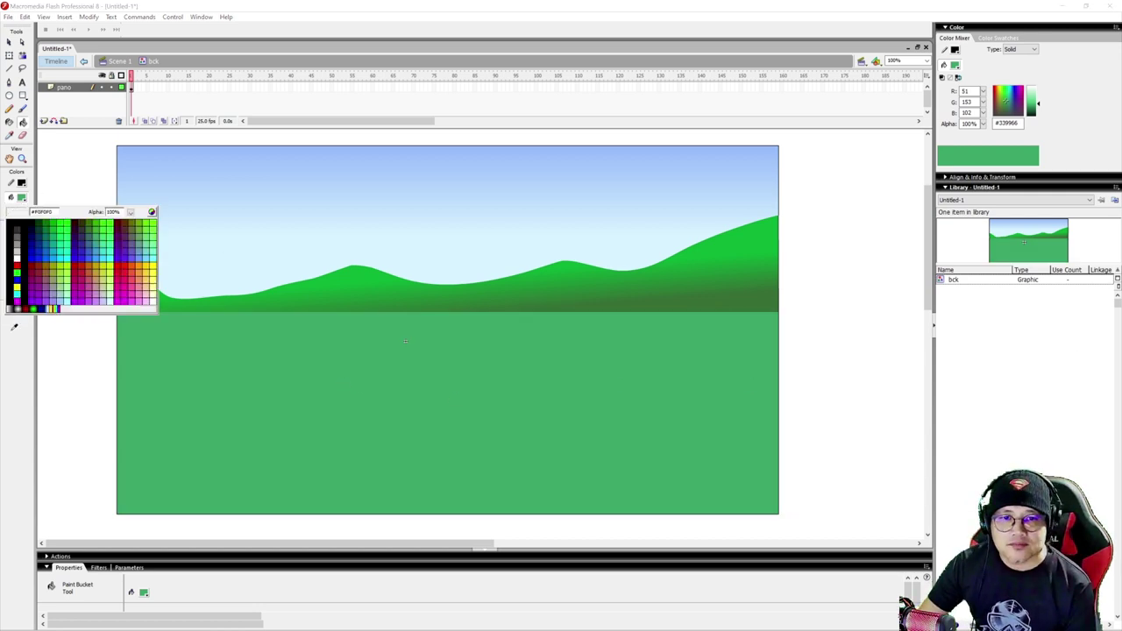
left_click(23, 212)
left_click(21, 201)
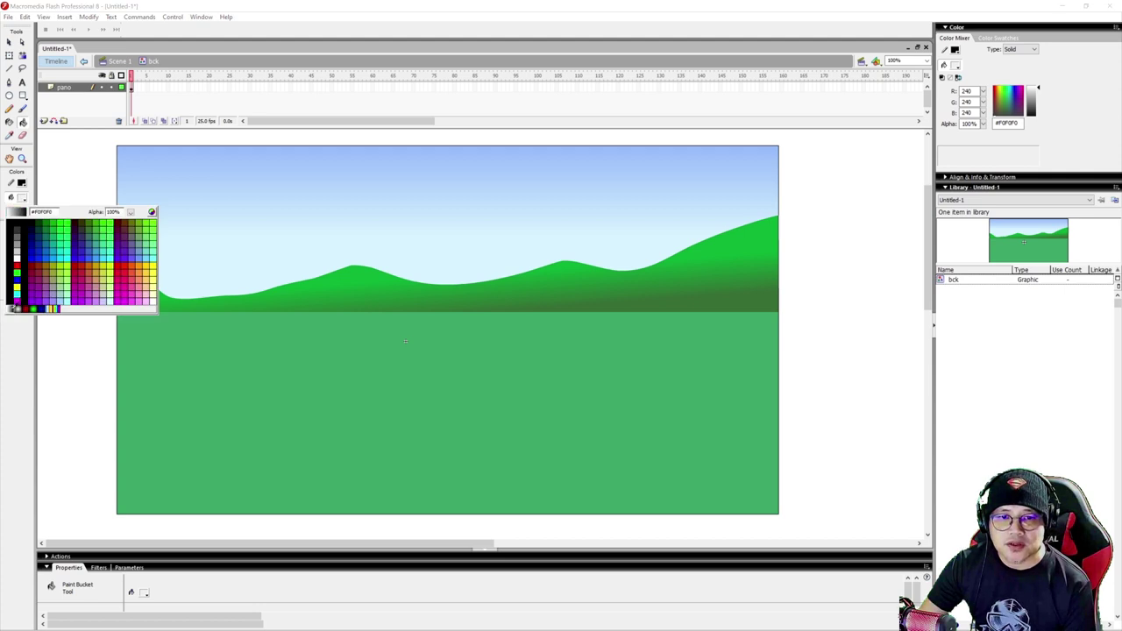
left_click(12, 309)
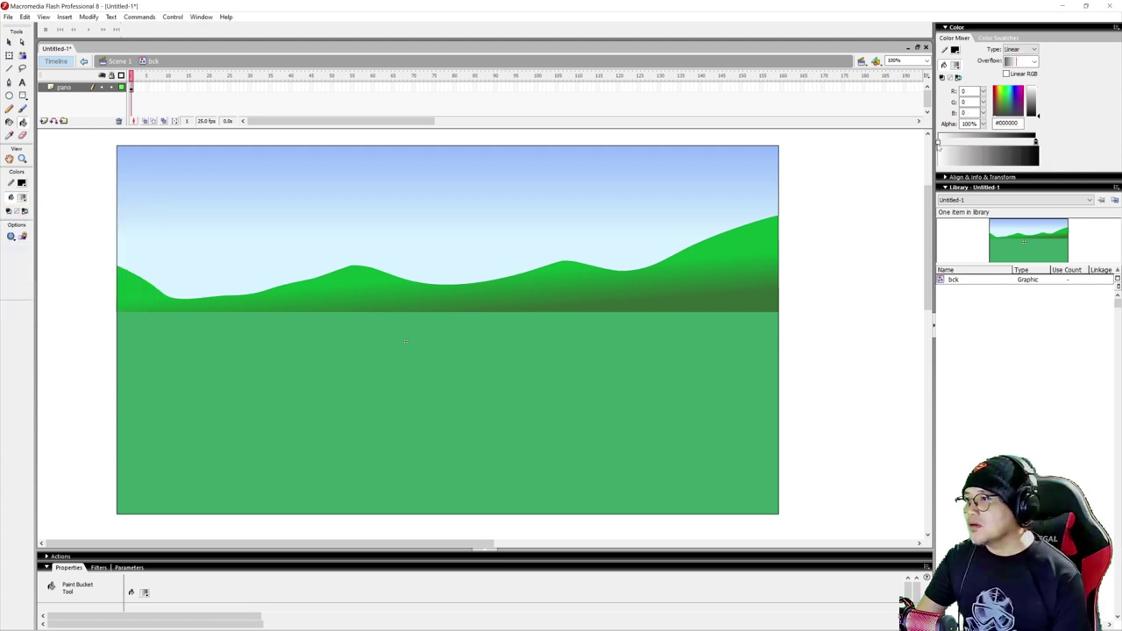
left_click(939, 143)
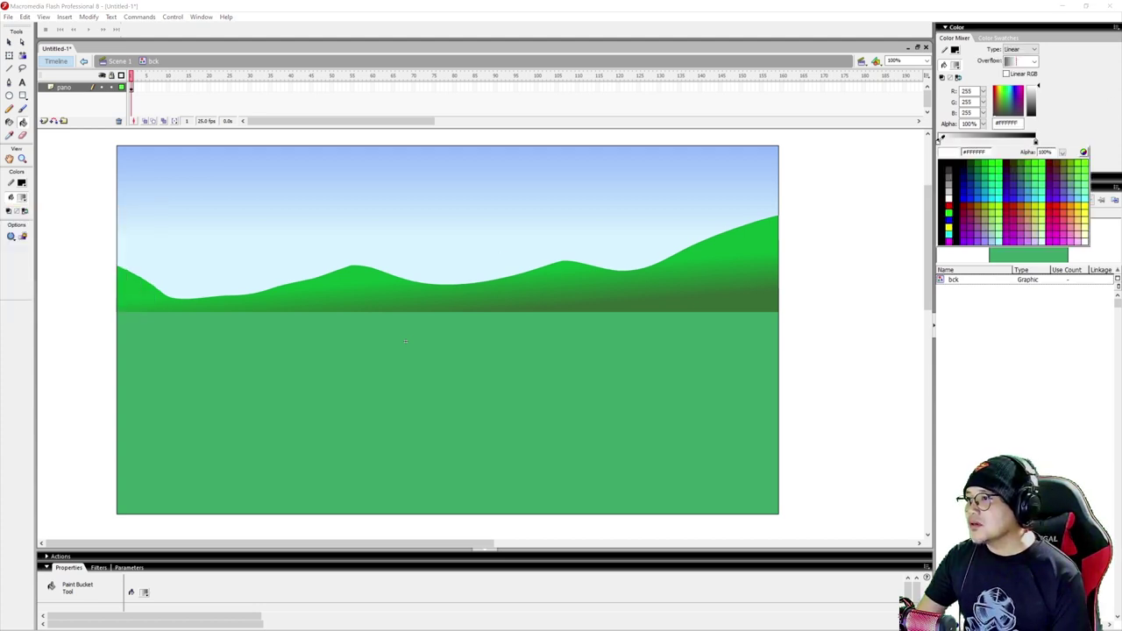
left_click(1080, 178)
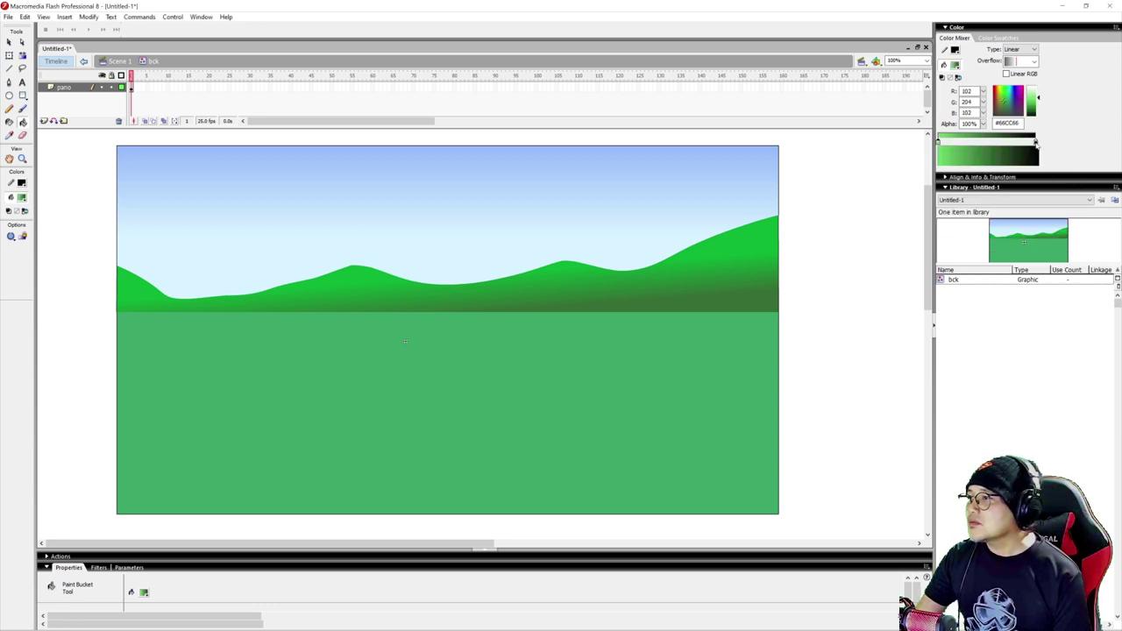
left_click(1037, 142)
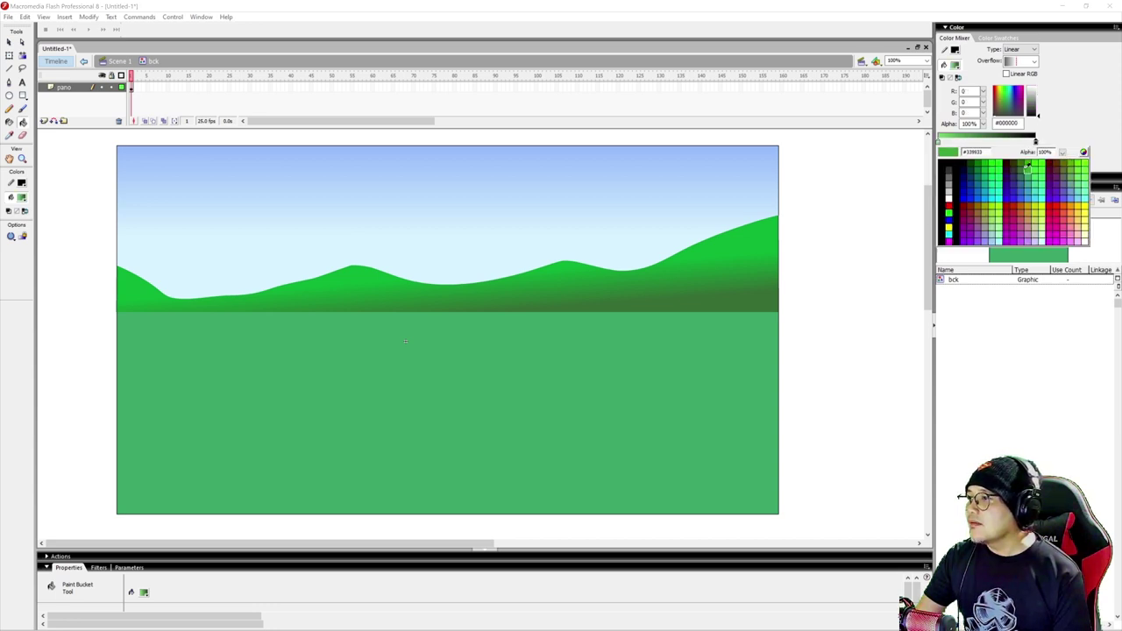
left_click(1021, 171)
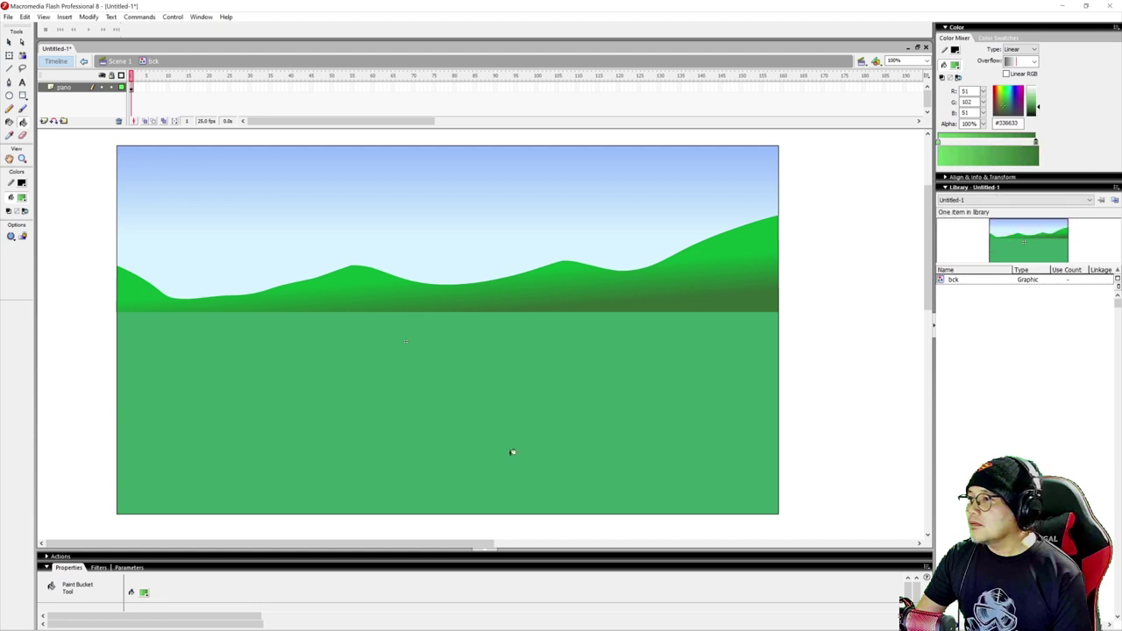
left_click(470, 479)
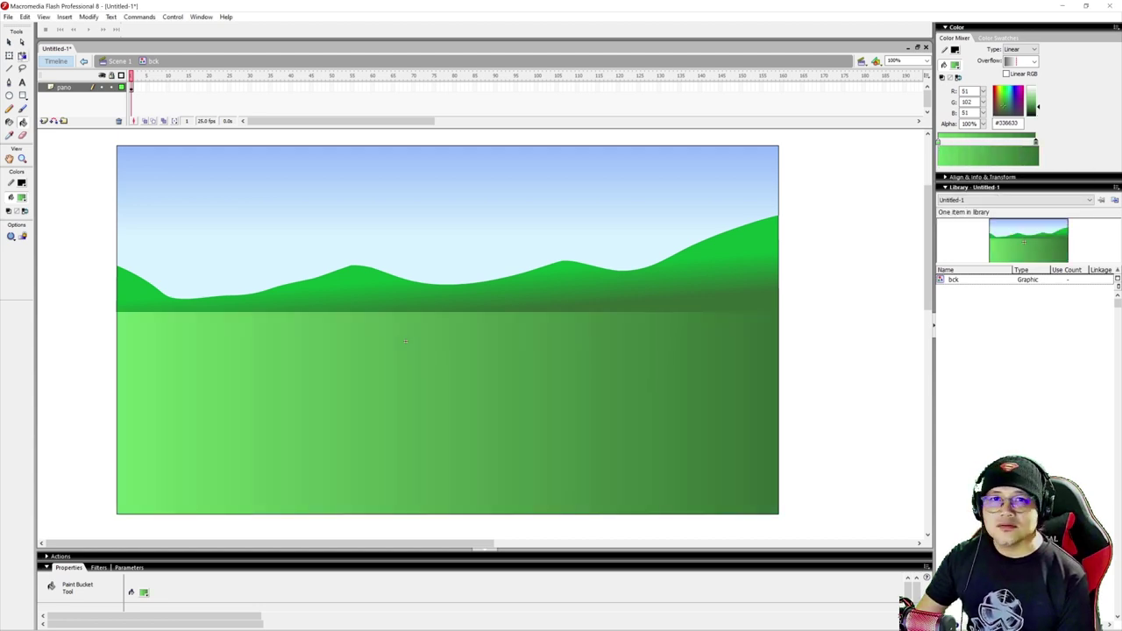
Rotate the ground gradient to vertical with the darker green at the base, adjust its width to span most of the ground, and shift it upward
left_click(23, 56)
left_click(428, 406)
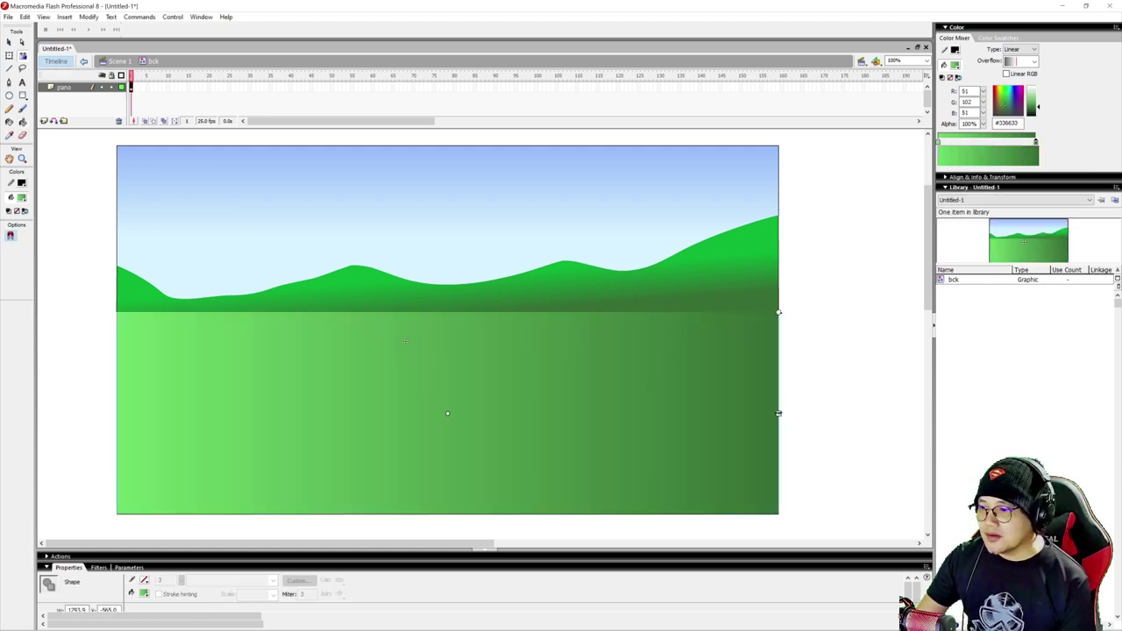
left_click_drag(778, 413, 488, 413)
left_click_drag(488, 312, 530, 447)
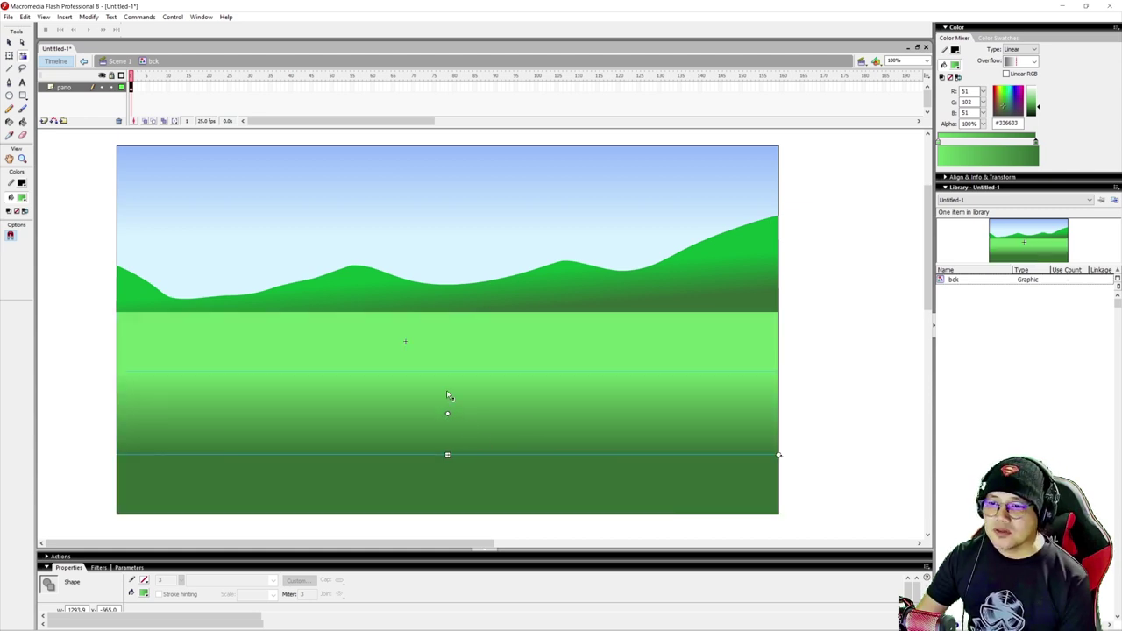
left_click_drag(447, 455, 447, 497)
left_click_drag(448, 420, 448, 394)
left_click(796, 377)
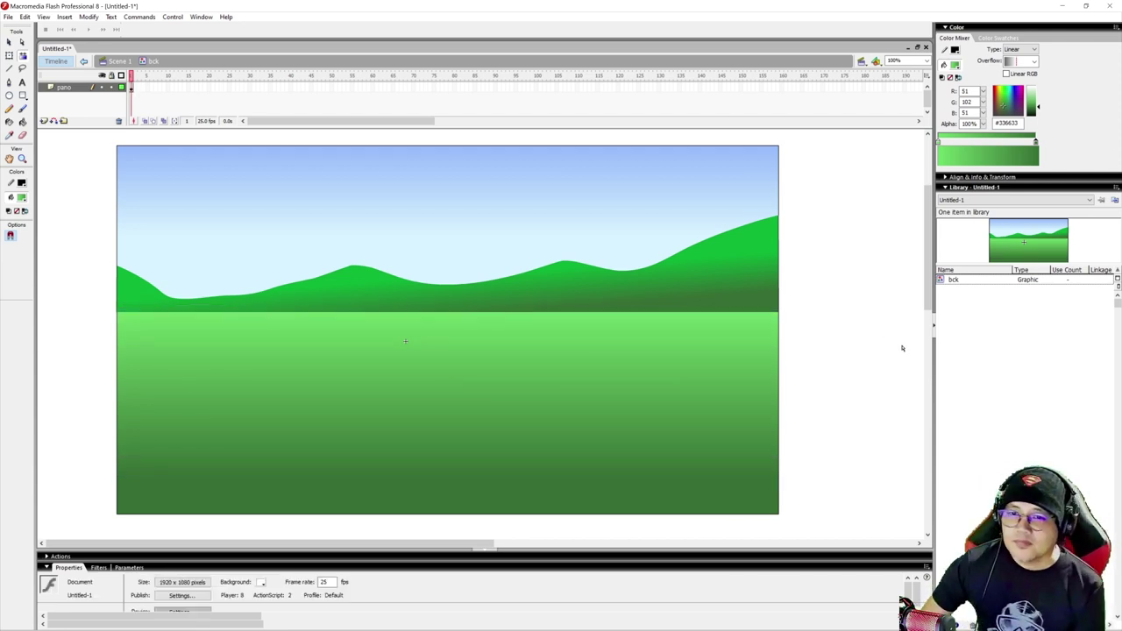
Set the Pencil to stroke height 2 in Ink mode and draw a jagged treeline from the frame's right edge down to the horizon
left_click(10, 110)
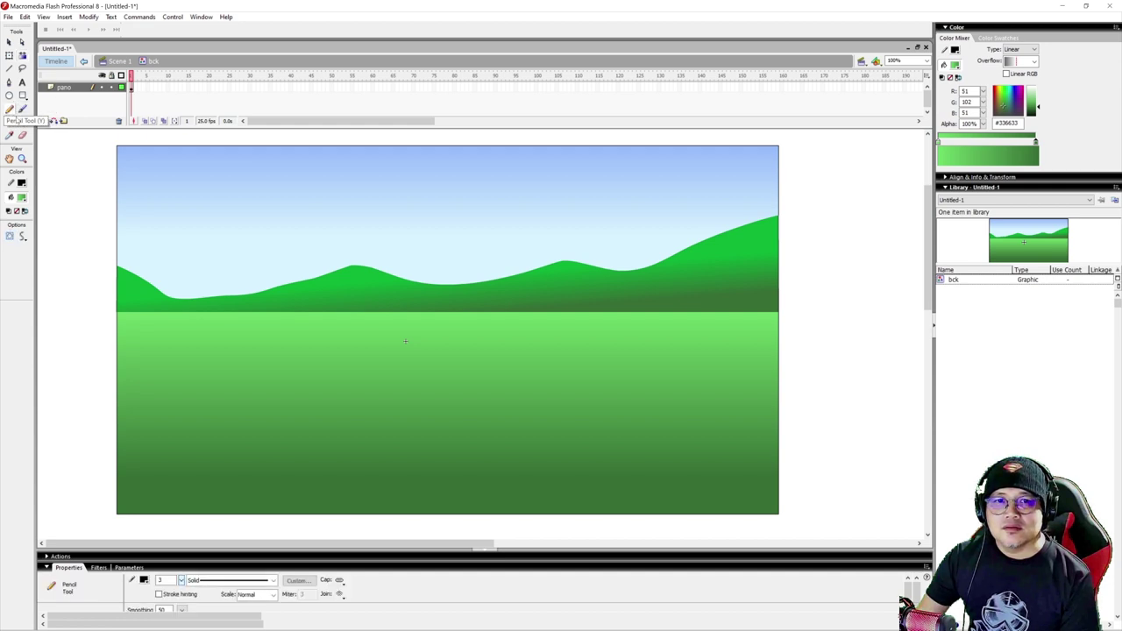
double_click(161, 580)
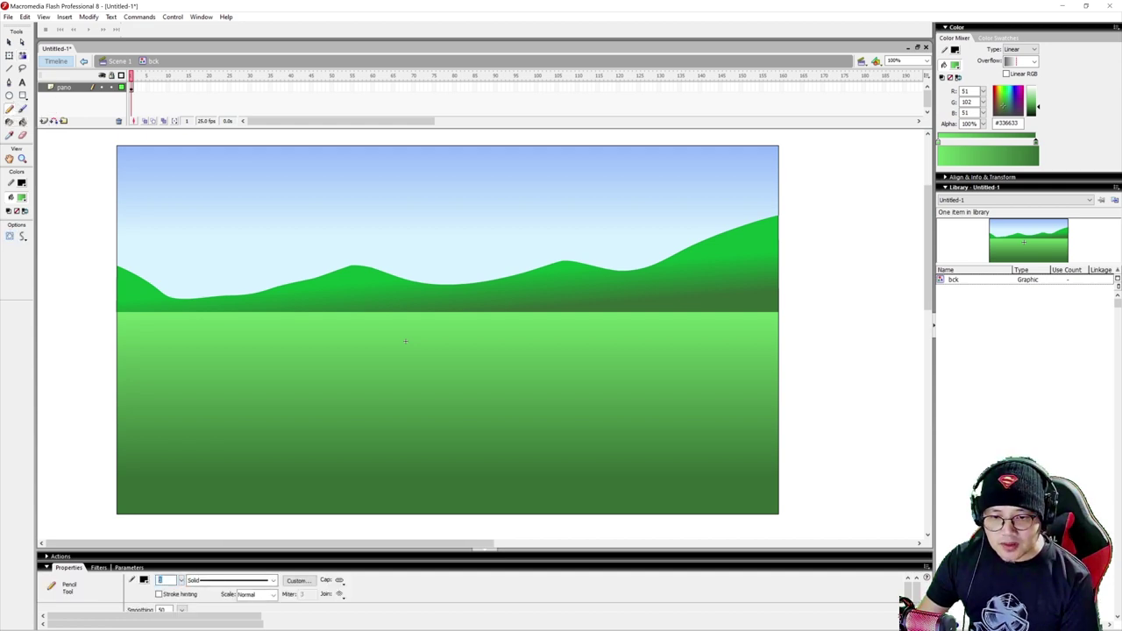
type("2")
key("Return")
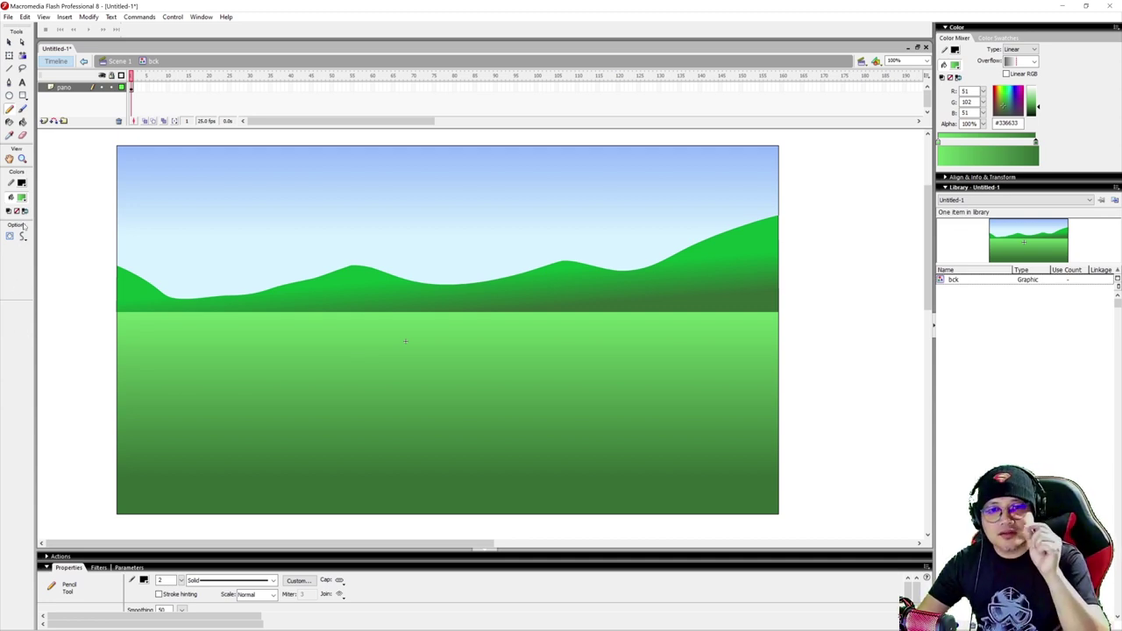
left_click(24, 236)
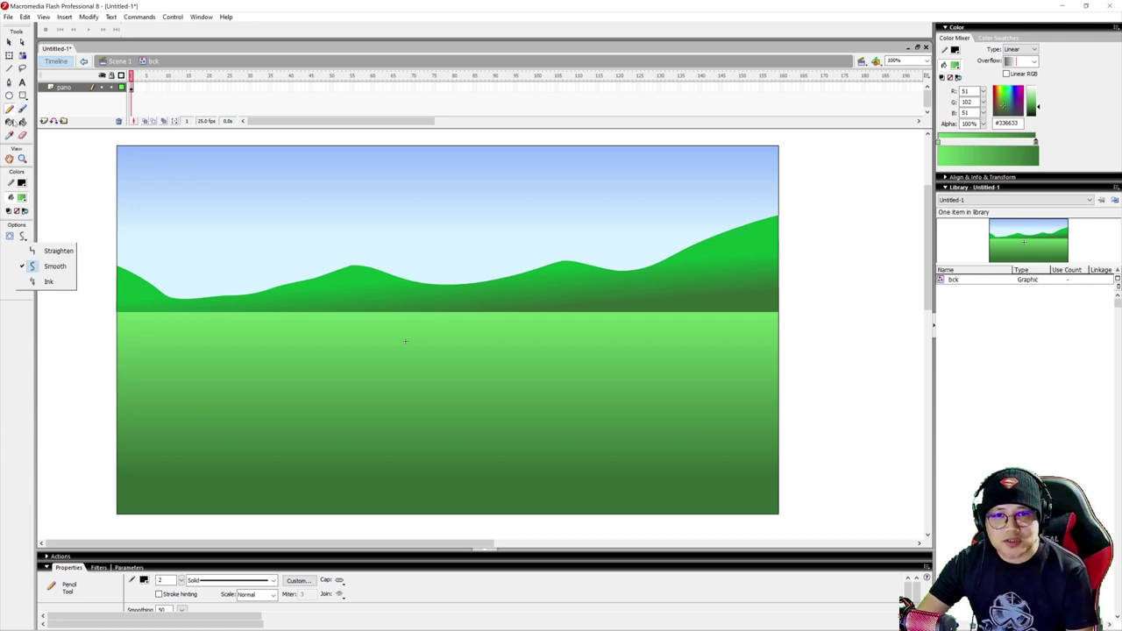
left_click(51, 282)
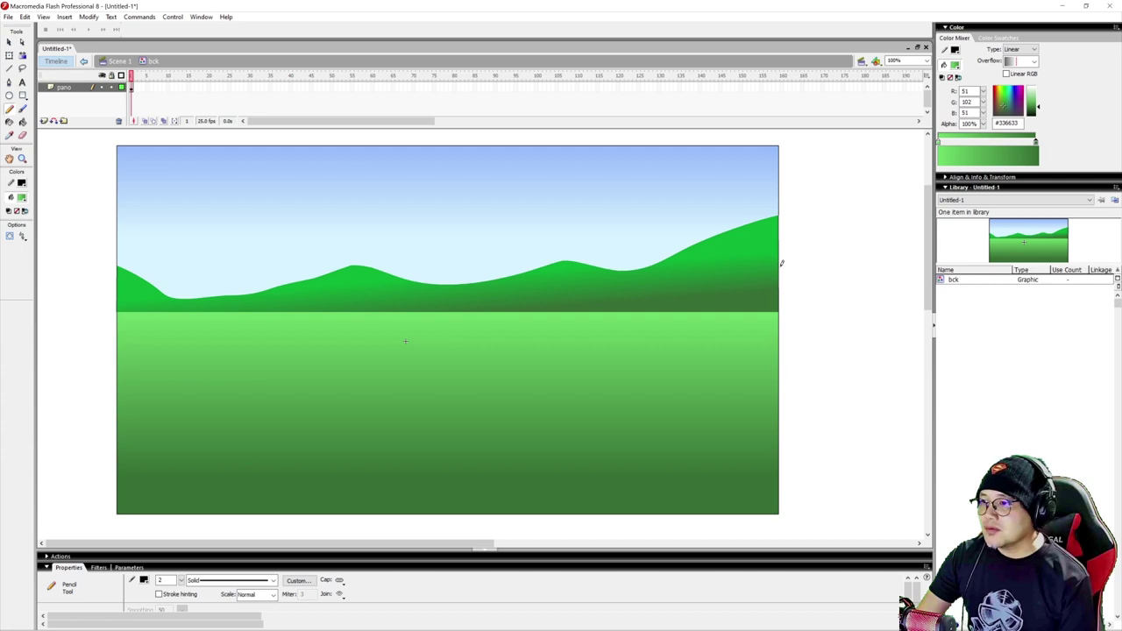
mouse_move(778, 264)
left_mouse_down()
mouse_move(745, 271)
mouse_move(732, 259)
mouse_move(707, 280)
mouse_move(682, 273)
mouse_move(676, 287)
mouse_move(574, 312)
left_mouse_up()
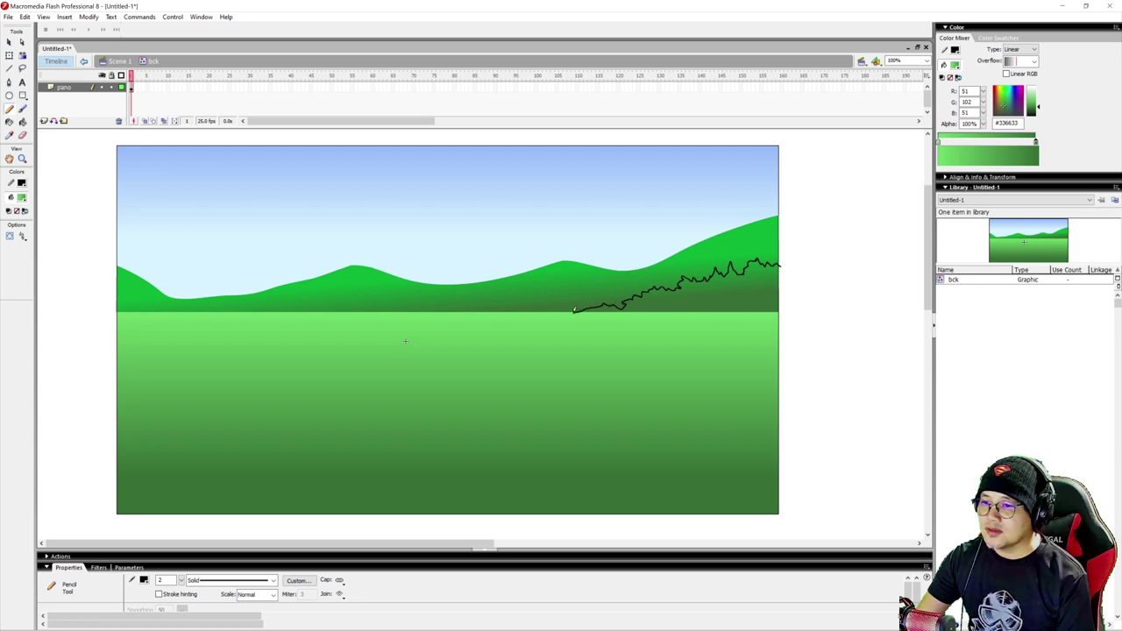
Fill the area under the treeline with solid #006600 and darken the fill to #024301
left_click(23, 200)
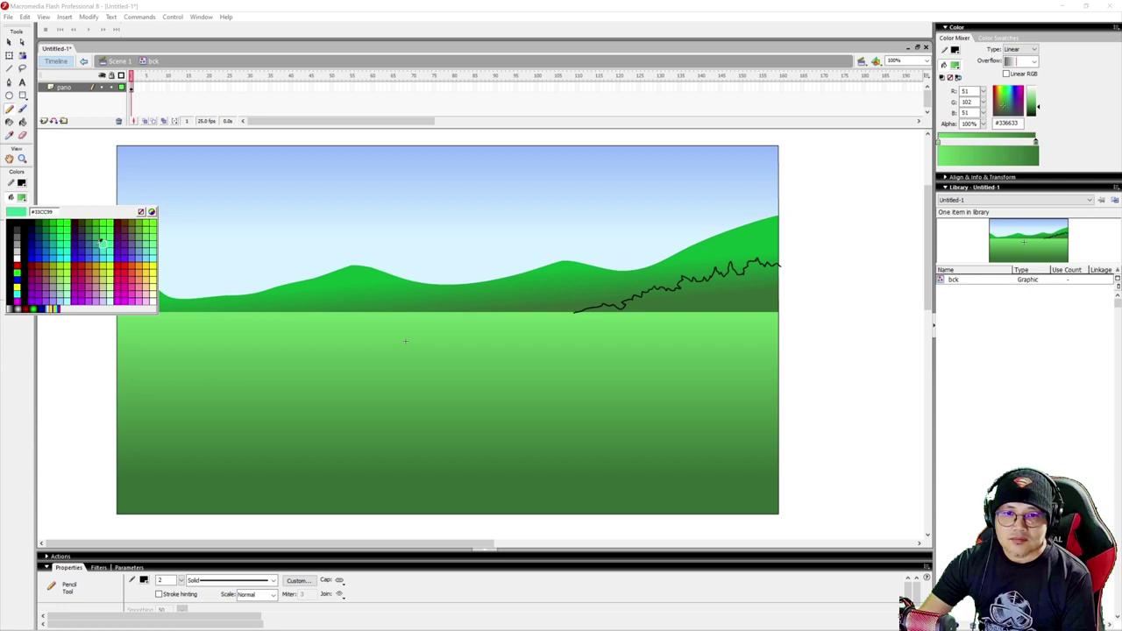
left_click(51, 218)
left_click(22, 123)
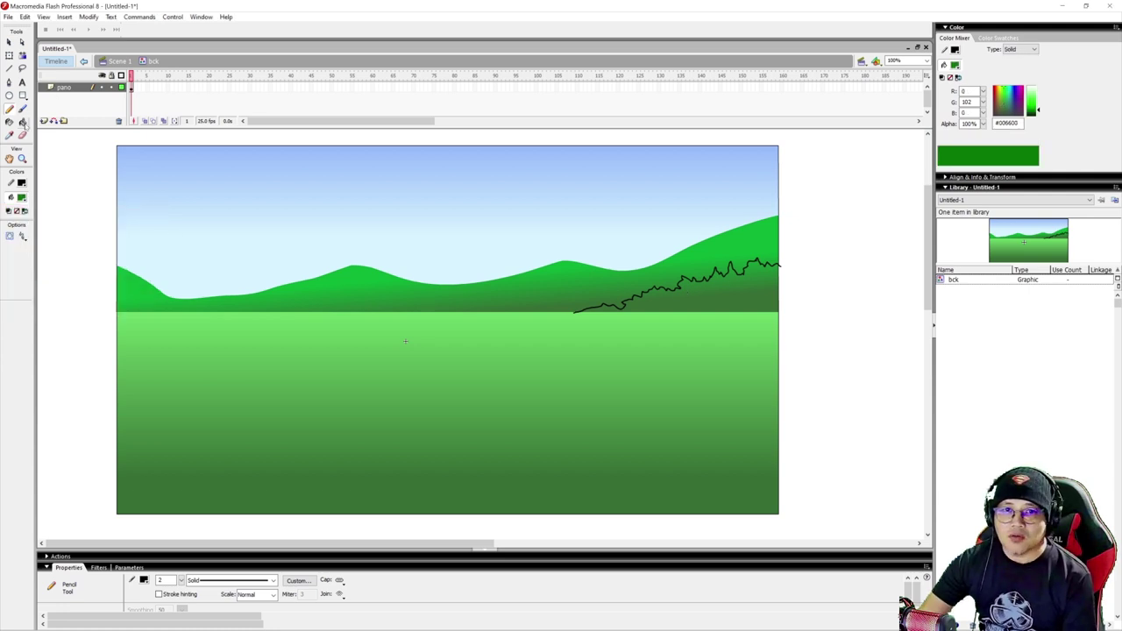
left_click(676, 301)
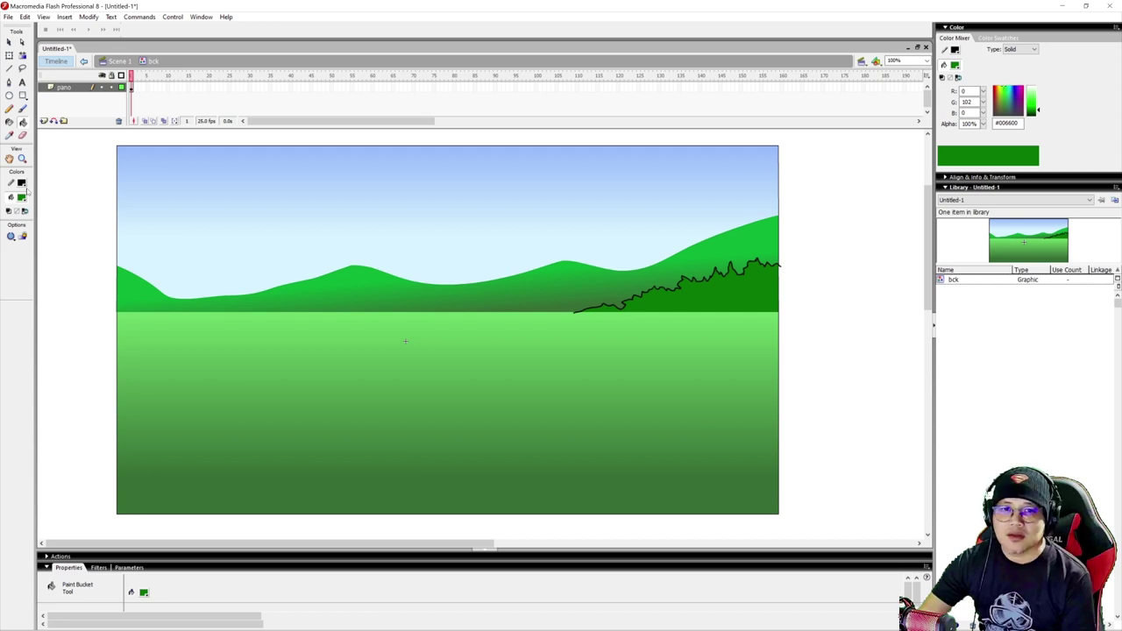
left_click_drag(1039, 110, 1039, 112)
left_click(732, 289)
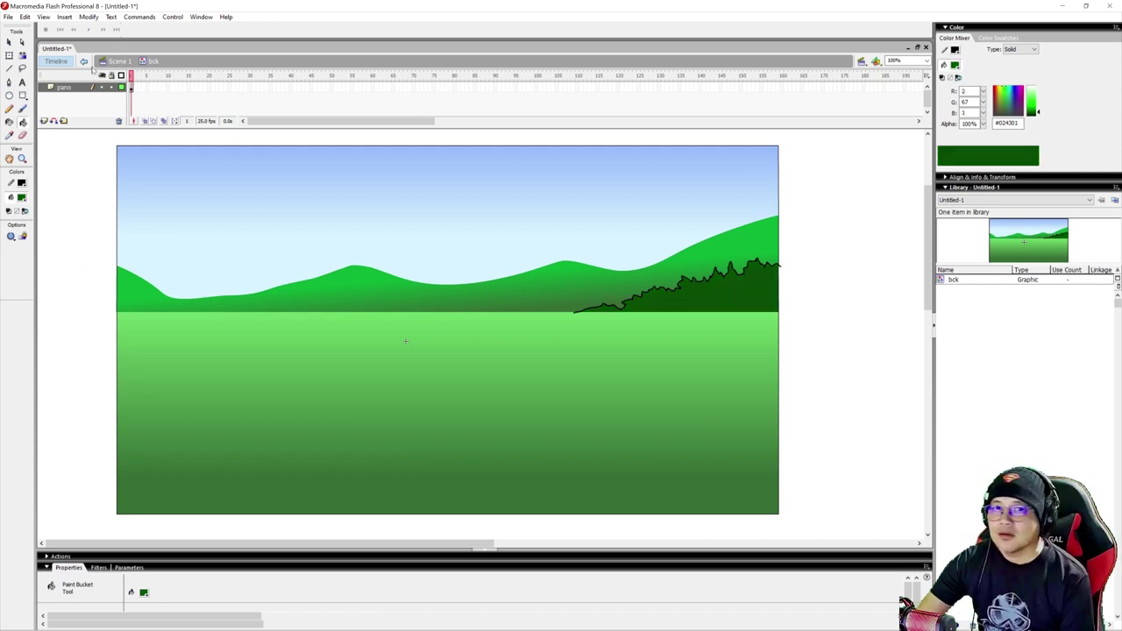
Delete the black outline along the jagged treeline
left_click(9, 42)
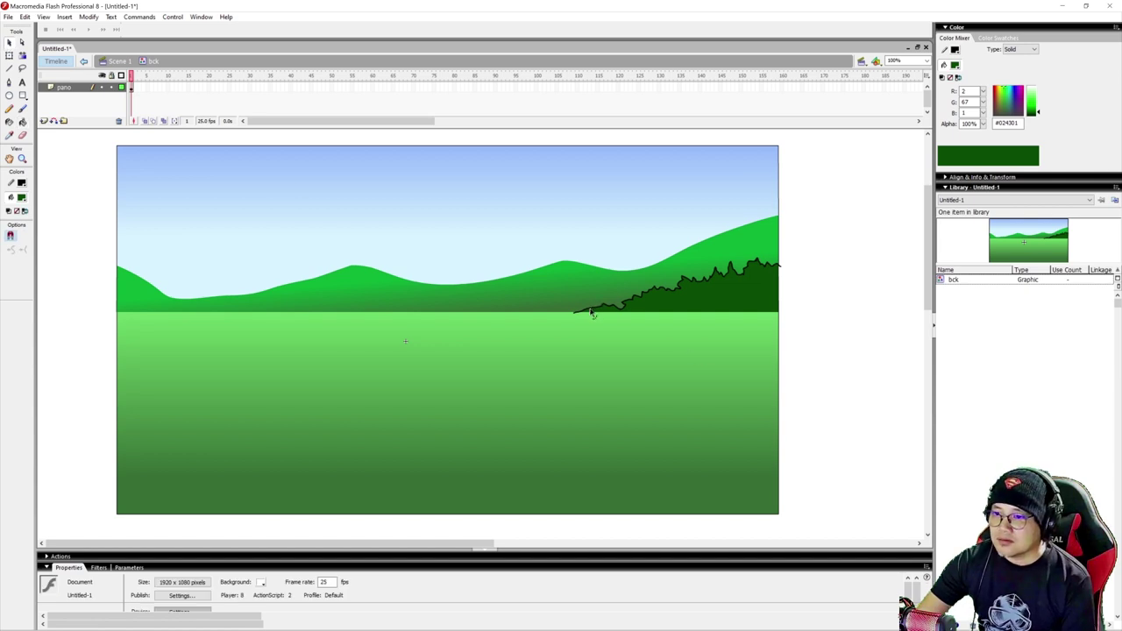
left_click(592, 312)
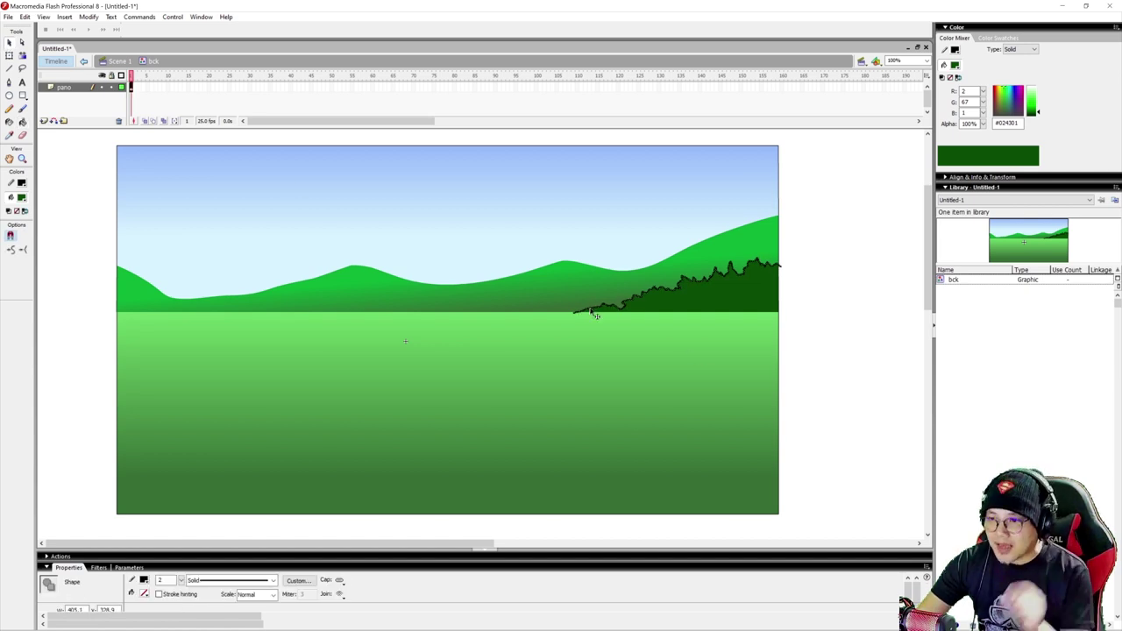
key("Delete")
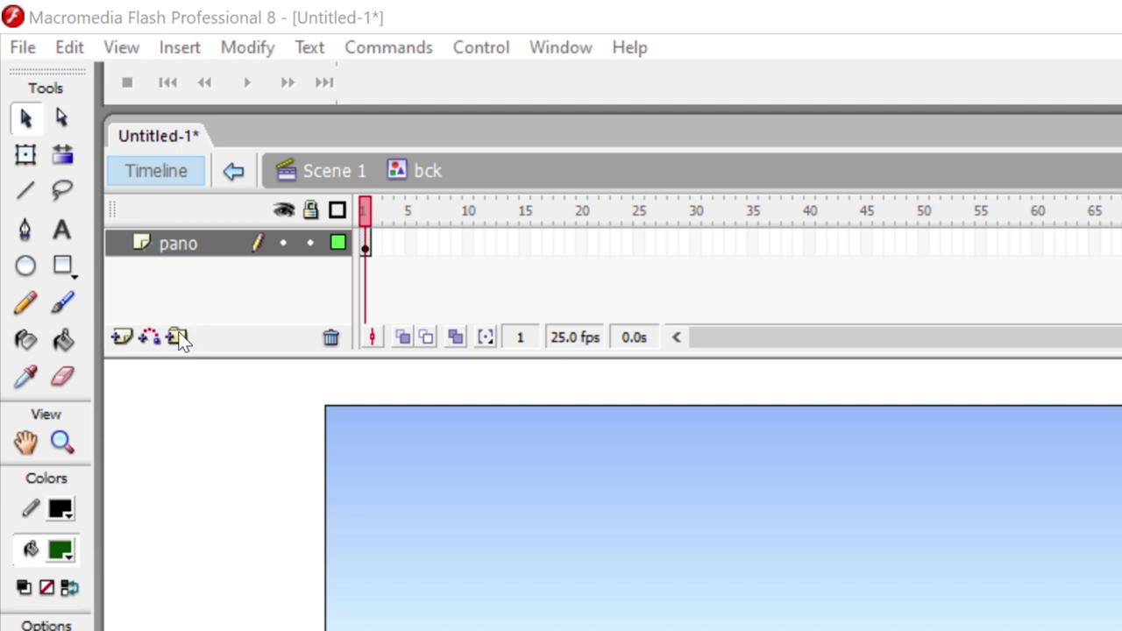
Add a new layer above pano and name it awan
left_click(122, 337)
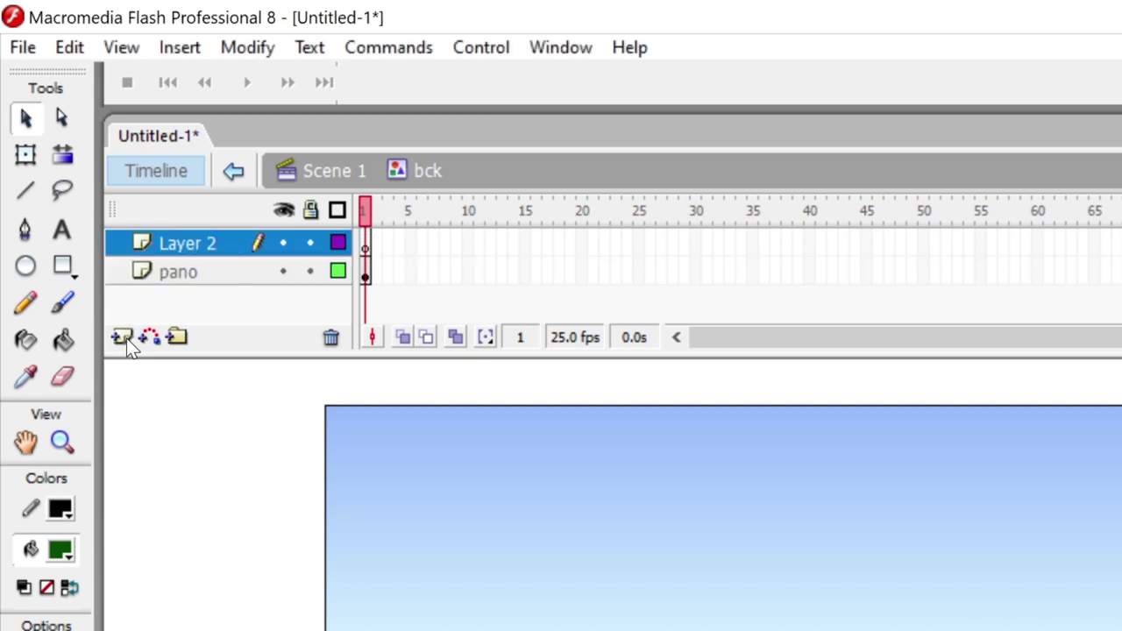
double_click(183, 245)
type("awan")
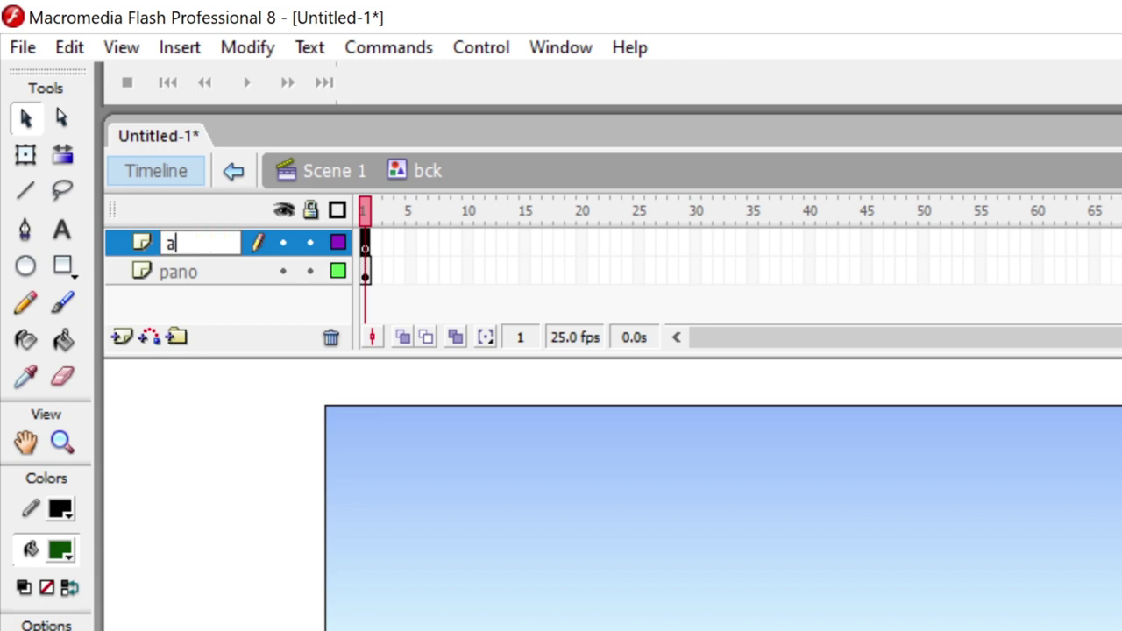
left_click(211, 478)
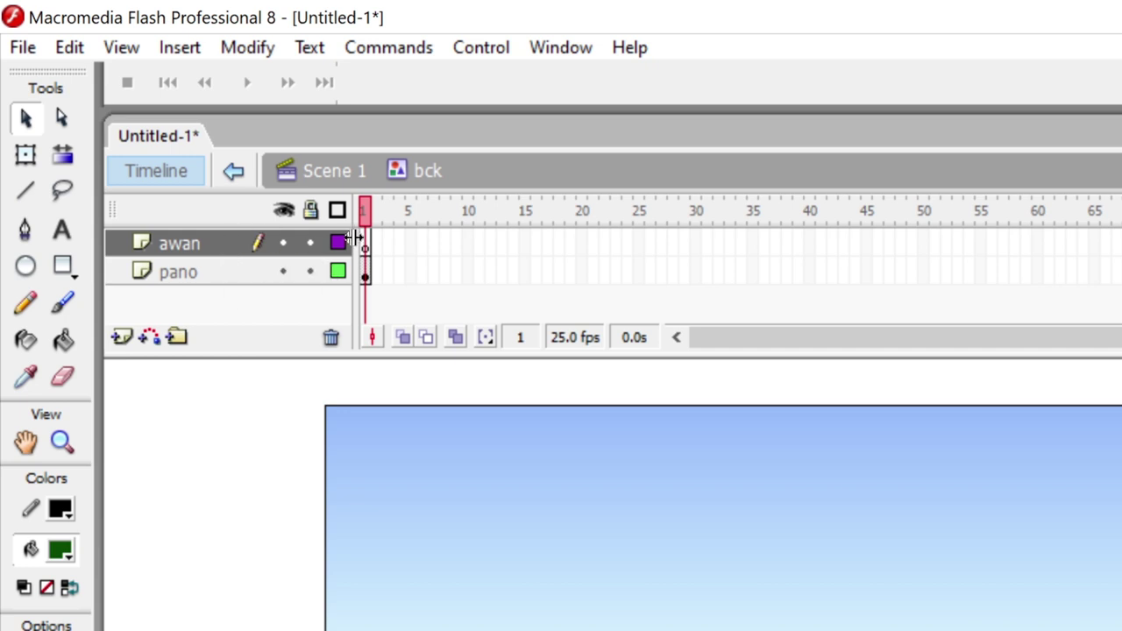
Select the first frame of pano and of awan to compare the contents of the two layers
left_click(365, 274)
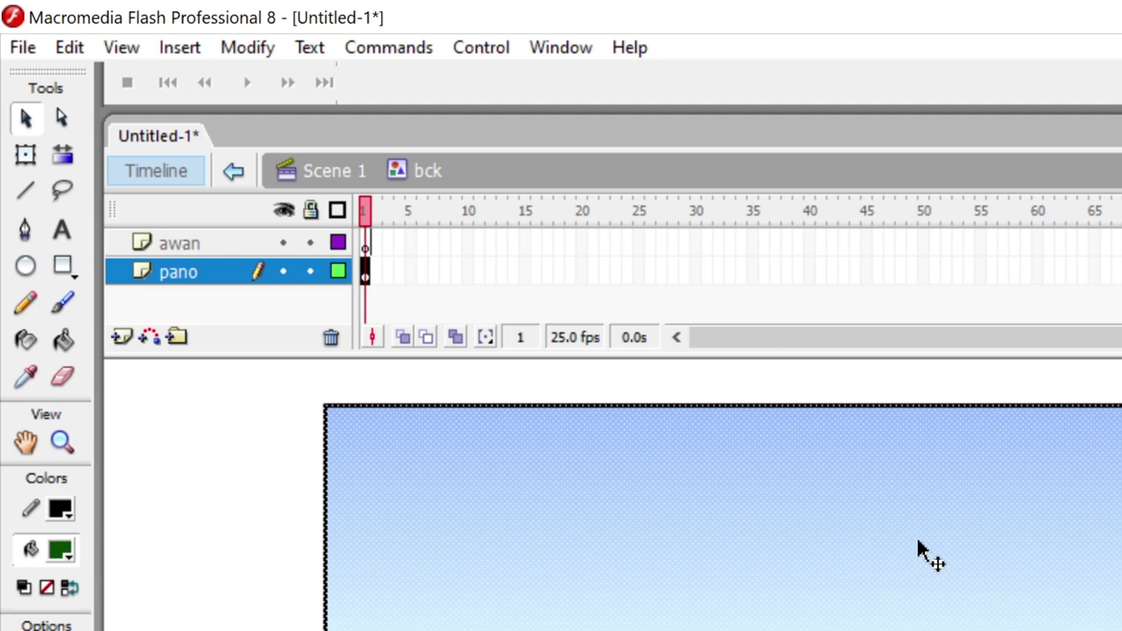
left_click(256, 308)
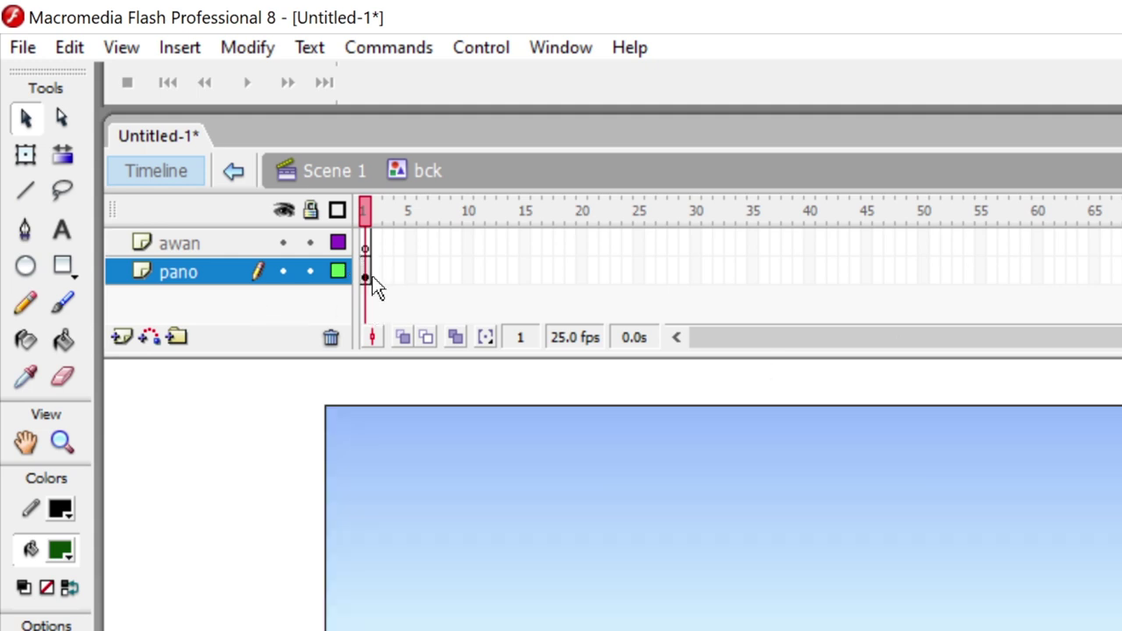
left_click(225, 251)
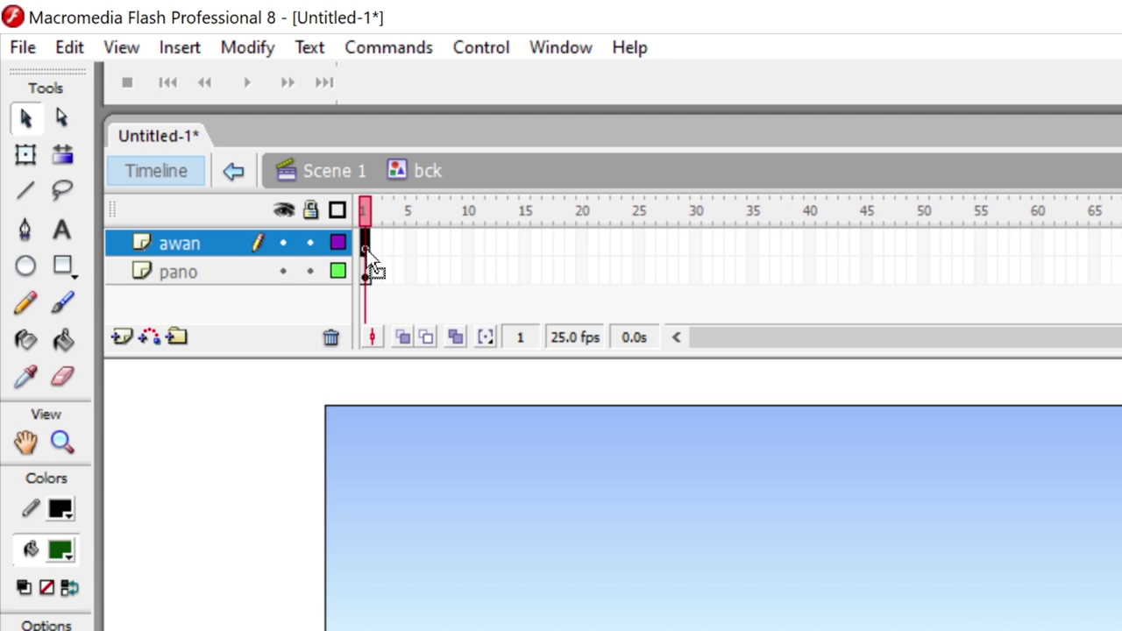
left_click_drag(366, 249, 366, 272)
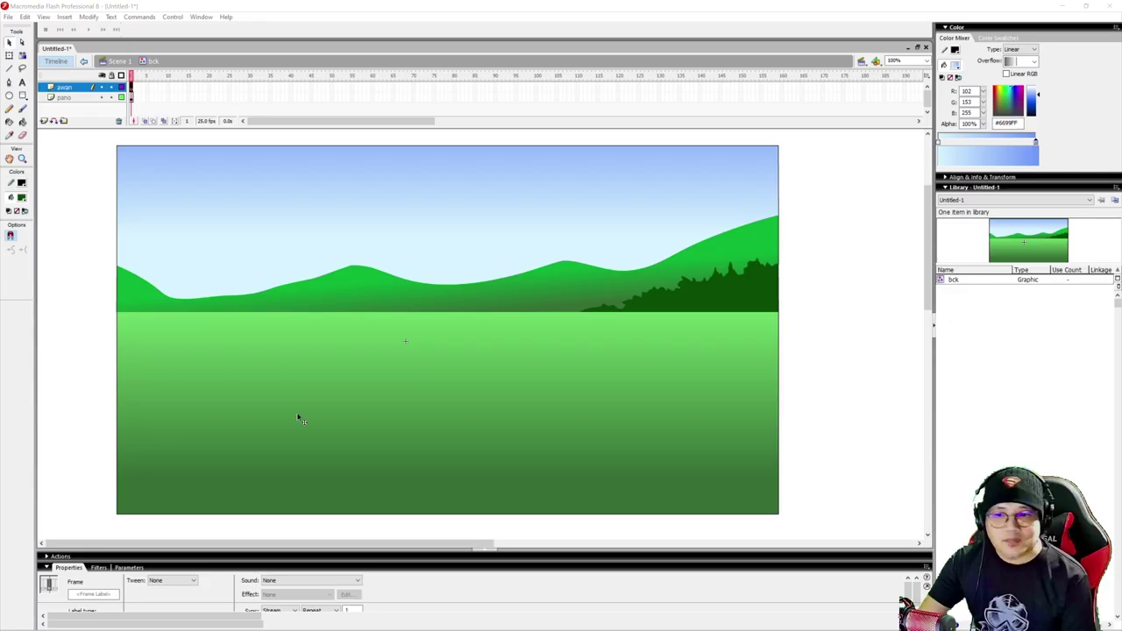
Set the Pencil to Smooth mode and the stroke height to 1
left_click(9, 109)
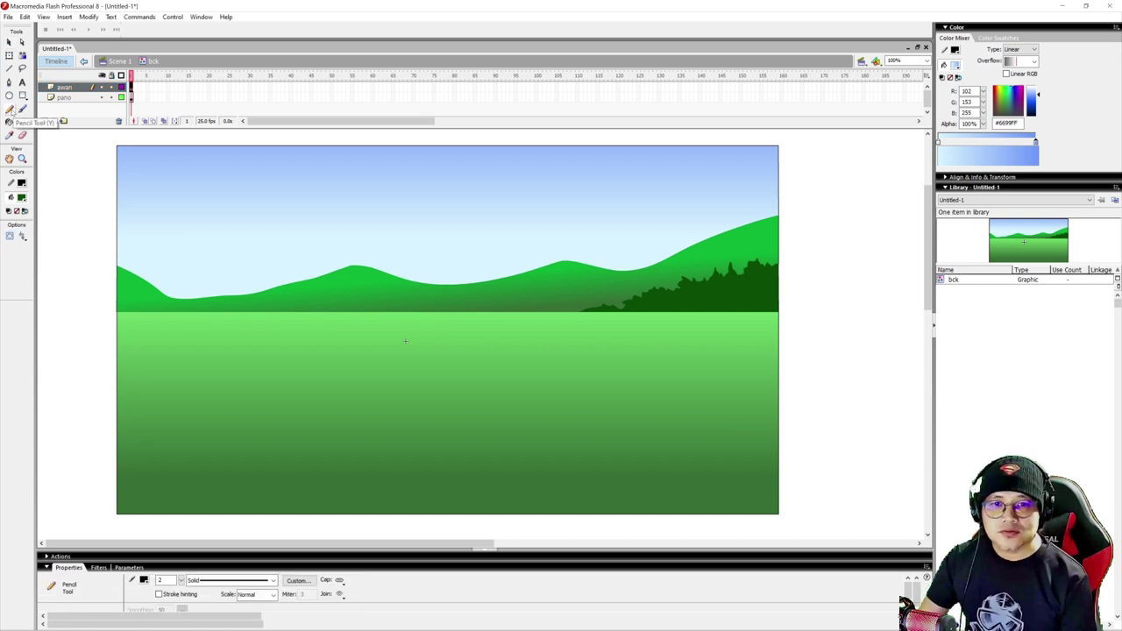
left_click(23, 236)
left_click(55, 266)
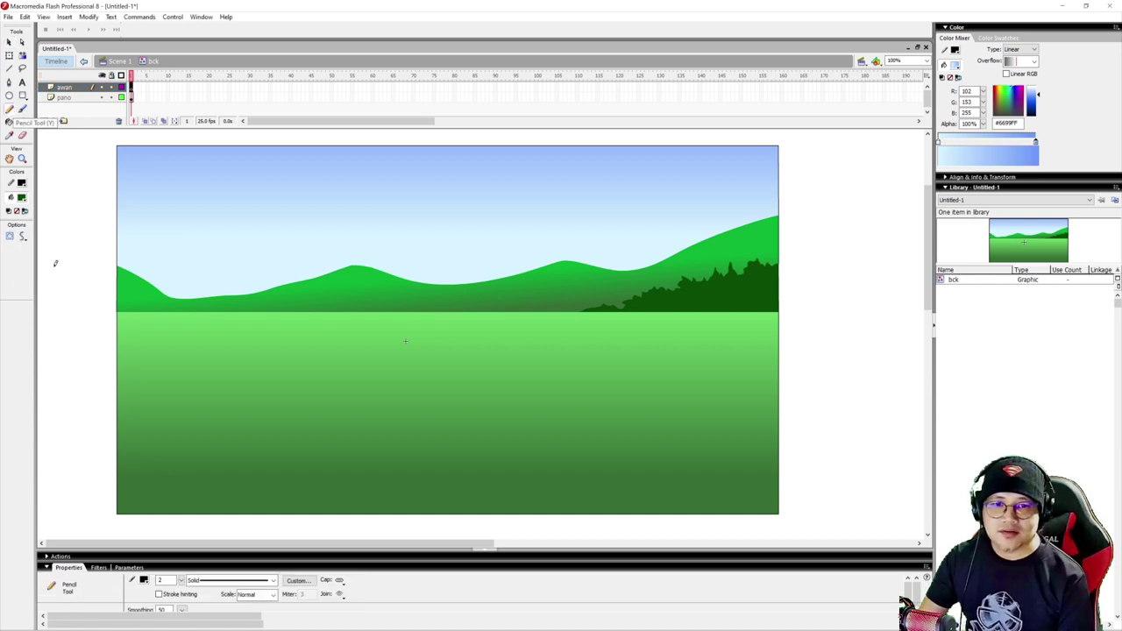
double_click(160, 580)
key("Return")
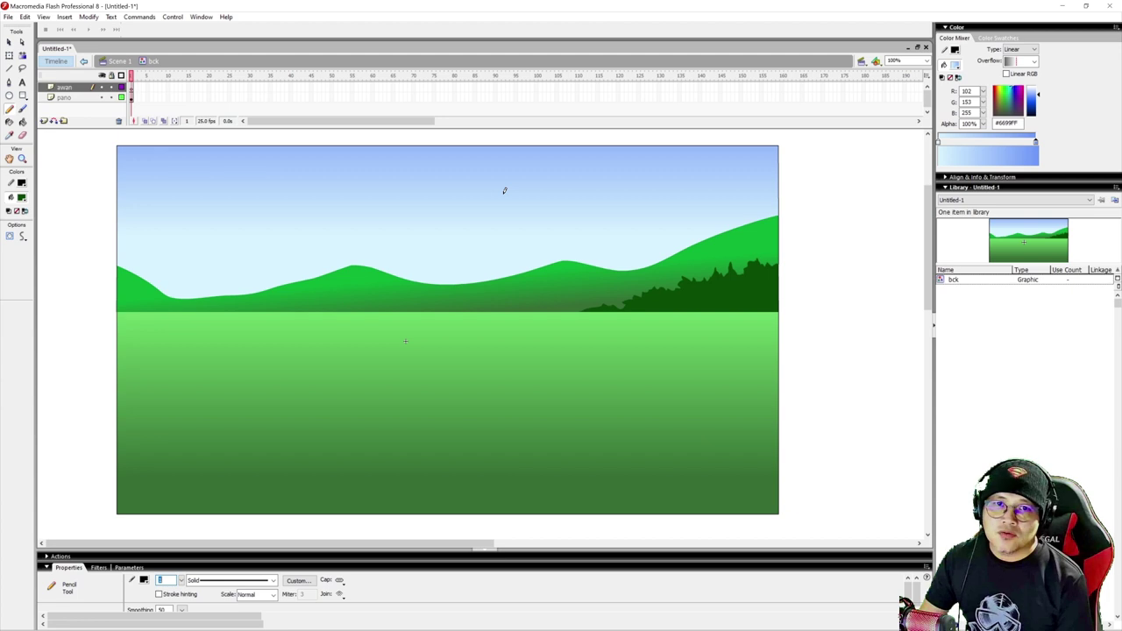
Switch to the Oval tool with a solid white #FFFFFF fill
left_click(10, 97)
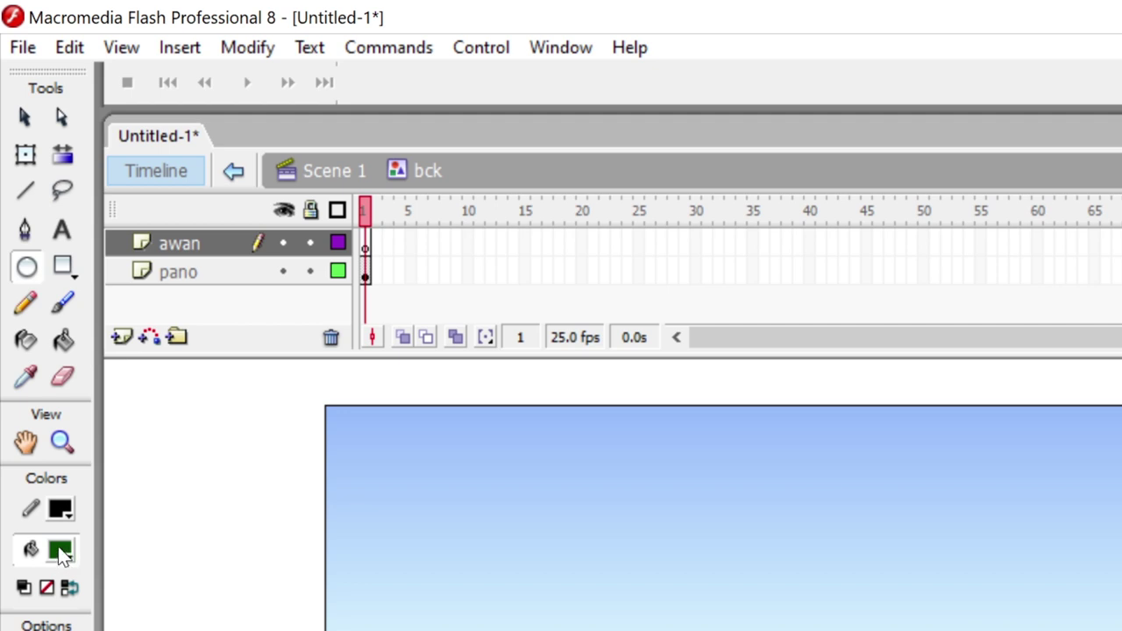
left_click(60, 550)
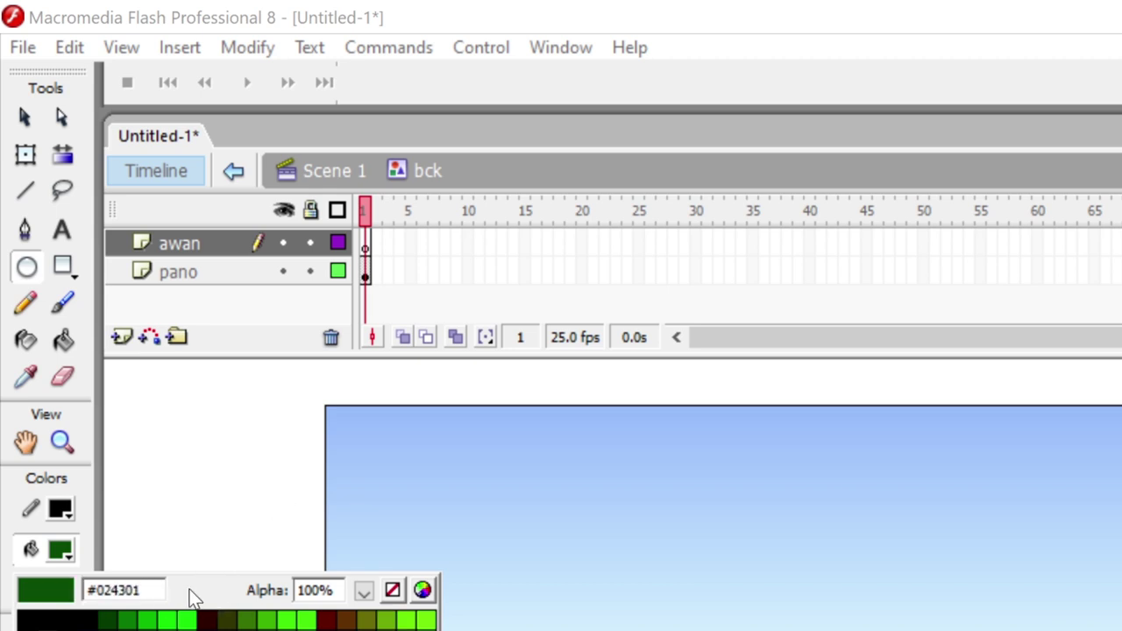
left_click(306, 566)
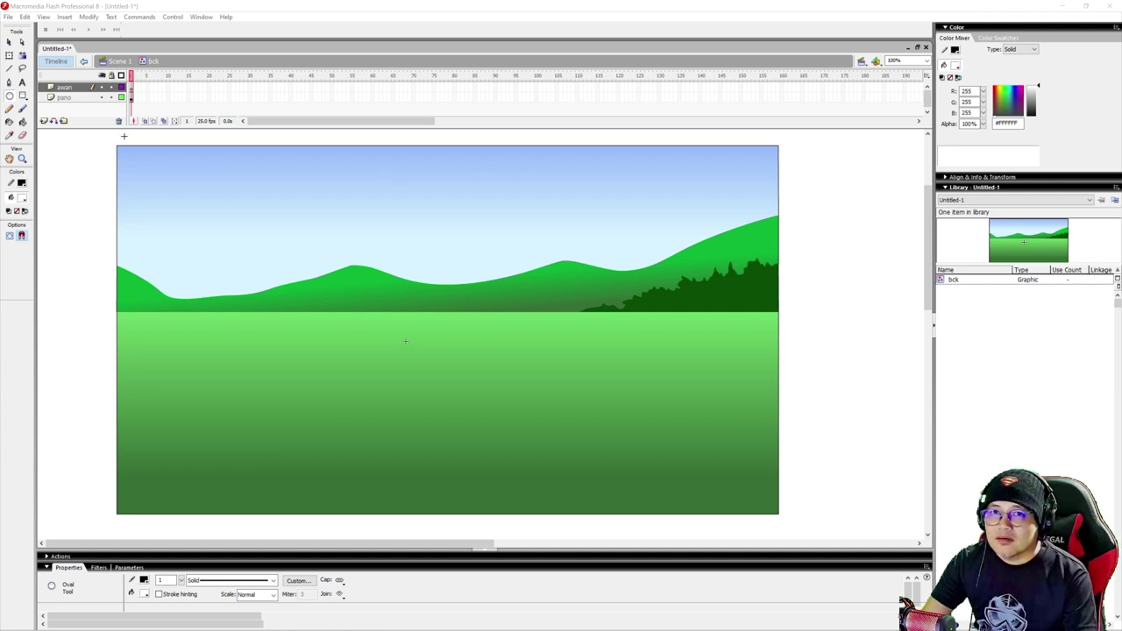
Lock the pano layer and make the awan layer active
left_click(83, 98)
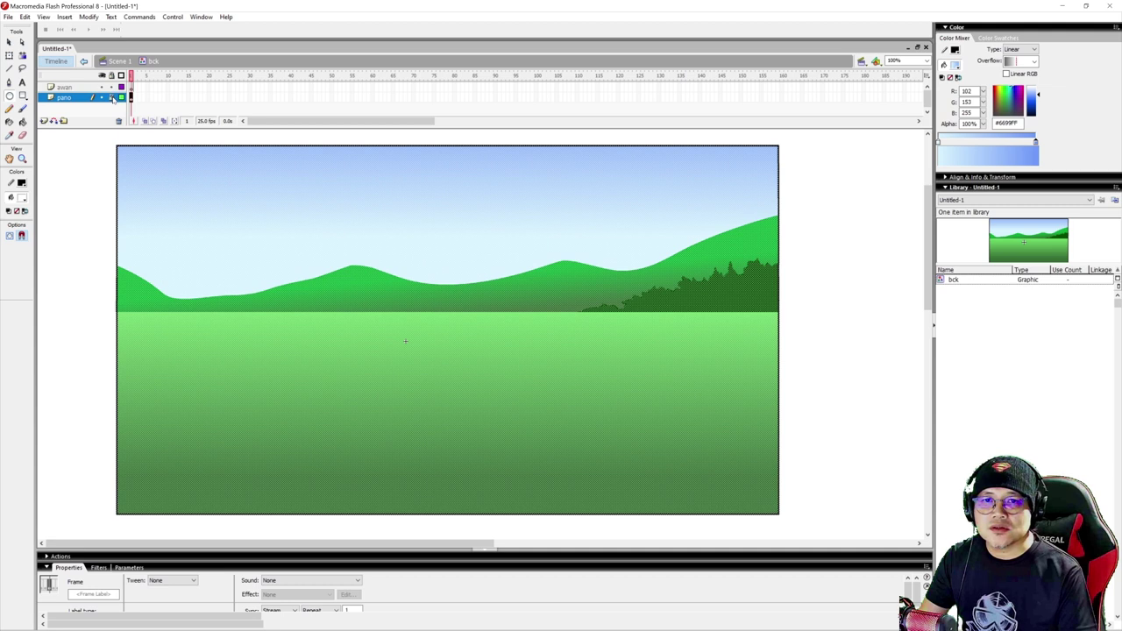
left_click(111, 97)
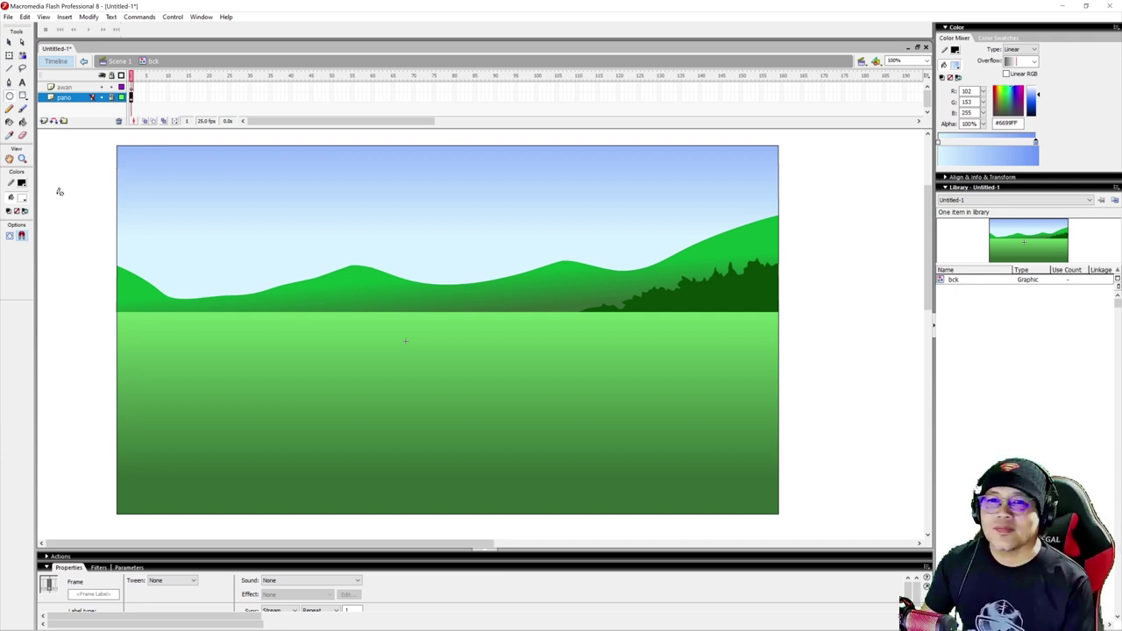
left_click(77, 90)
left_click(8, 42)
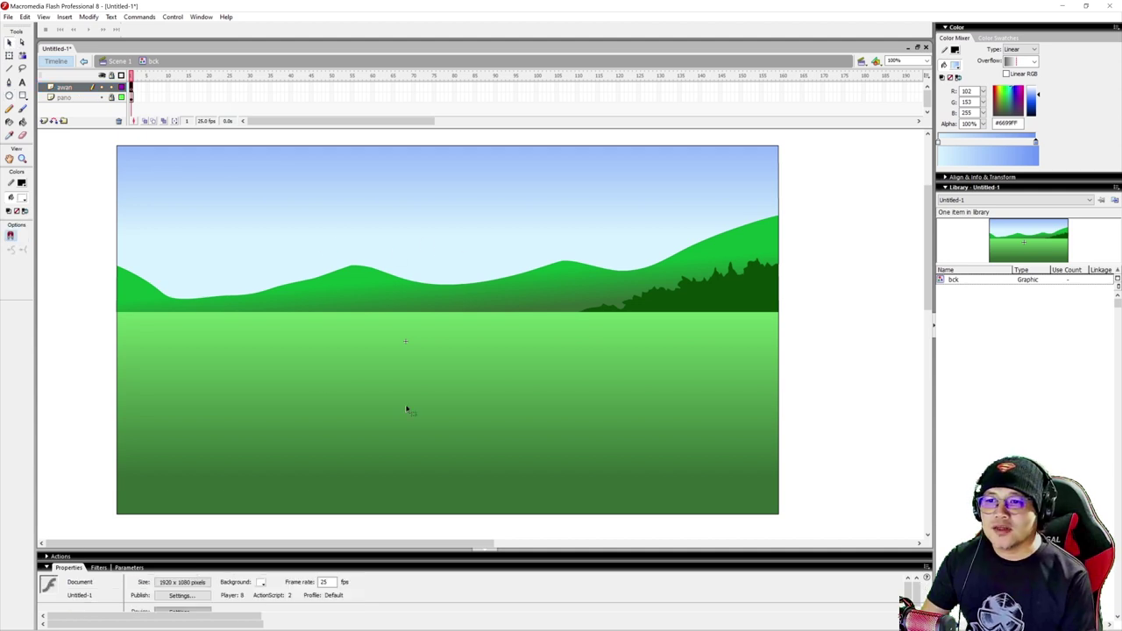
left_click(76, 91)
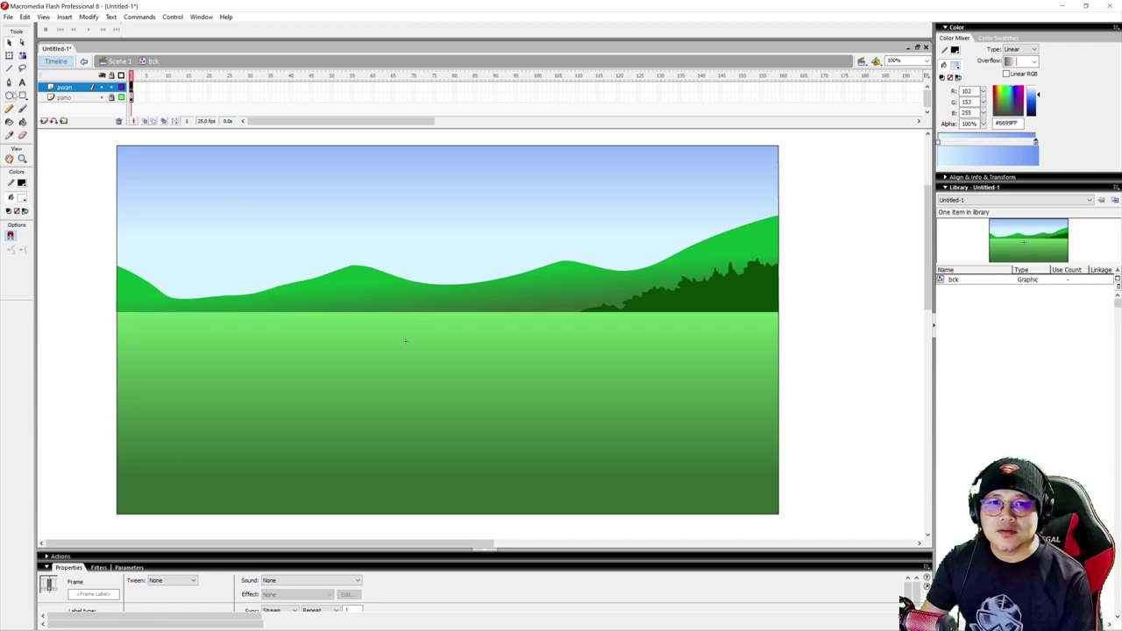
Draw a cloud in the upper middle of the sky from overlapping white ovals of different sizes
left_click(10, 96)
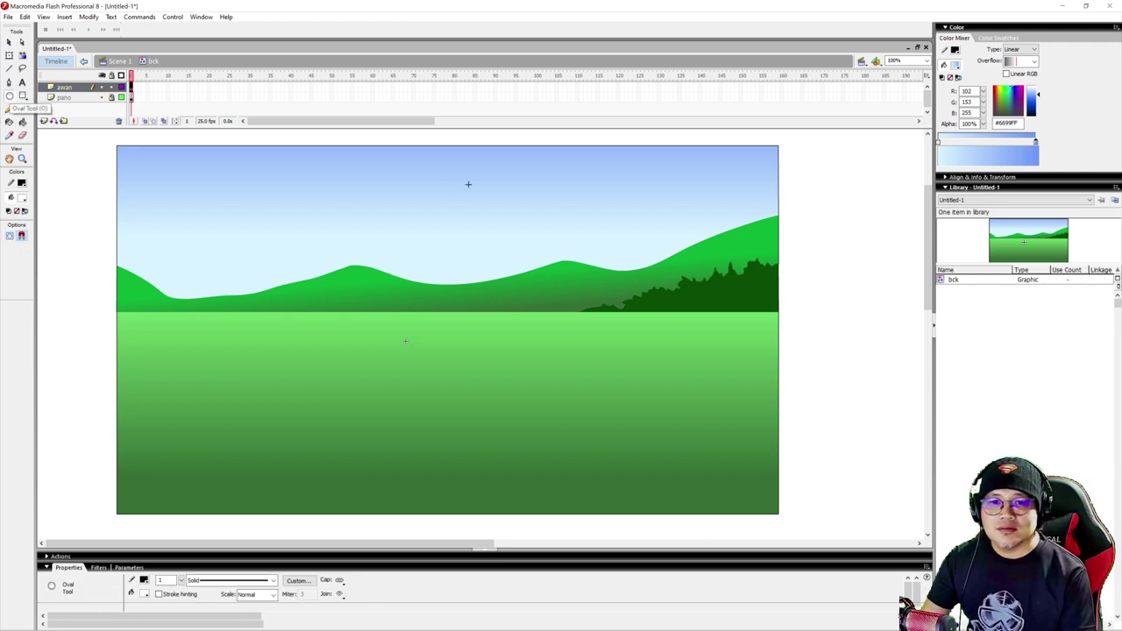
left_click_drag(391, 164, 451, 206)
mouse_move(365, 183)
left_mouse_down()
mouse_move(423, 207)
mouse_move(356, 206)
left_mouse_up()
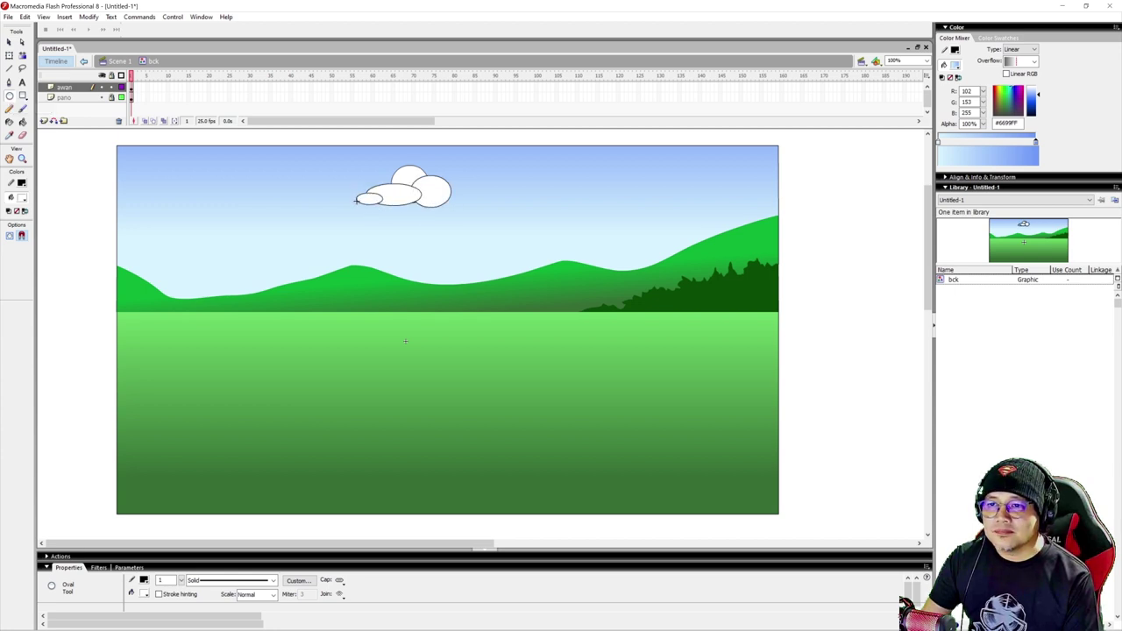
left_click_drag(446, 181, 463, 203)
left_click_drag(387, 193, 420, 212)
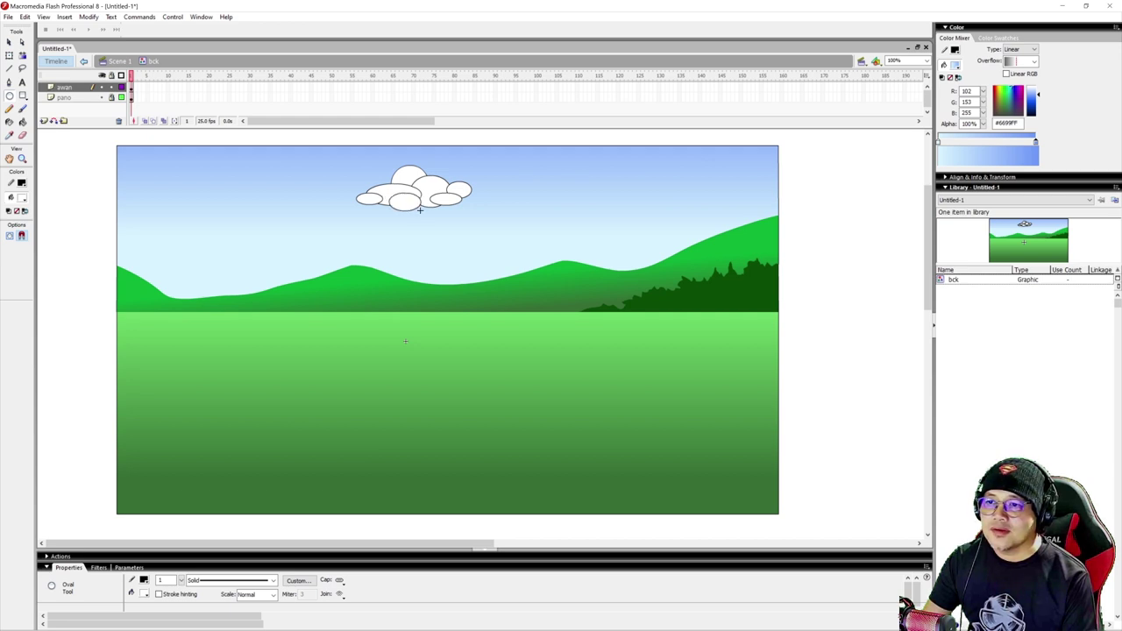
Delete all the black outlines of the cloud's ovals so only the white fill is left
left_click(8, 42)
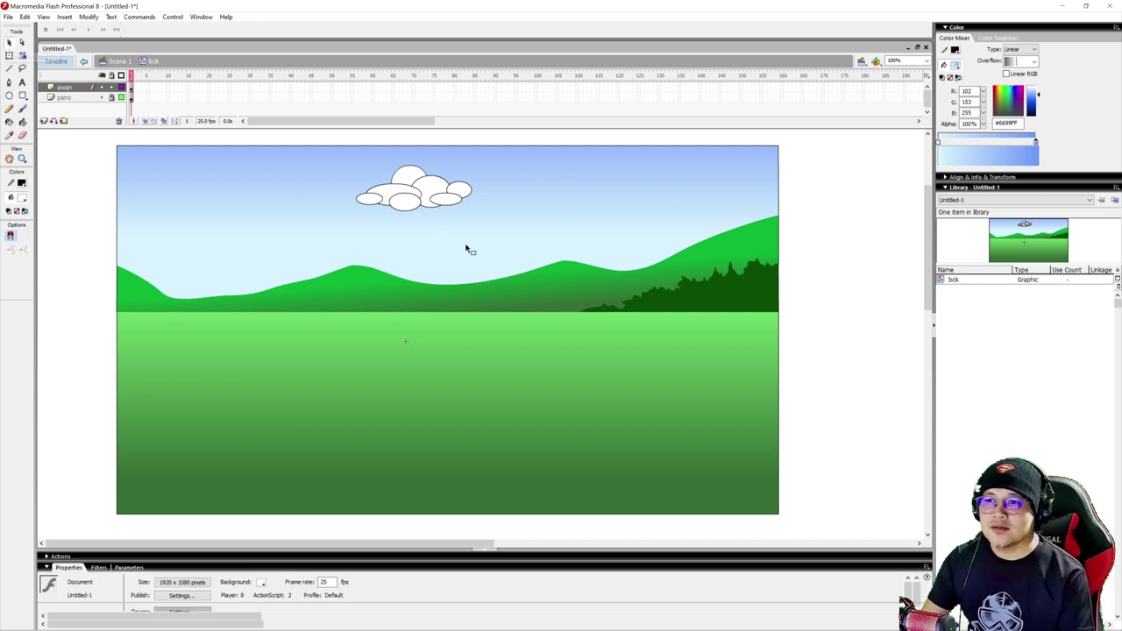
double_click(412, 215)
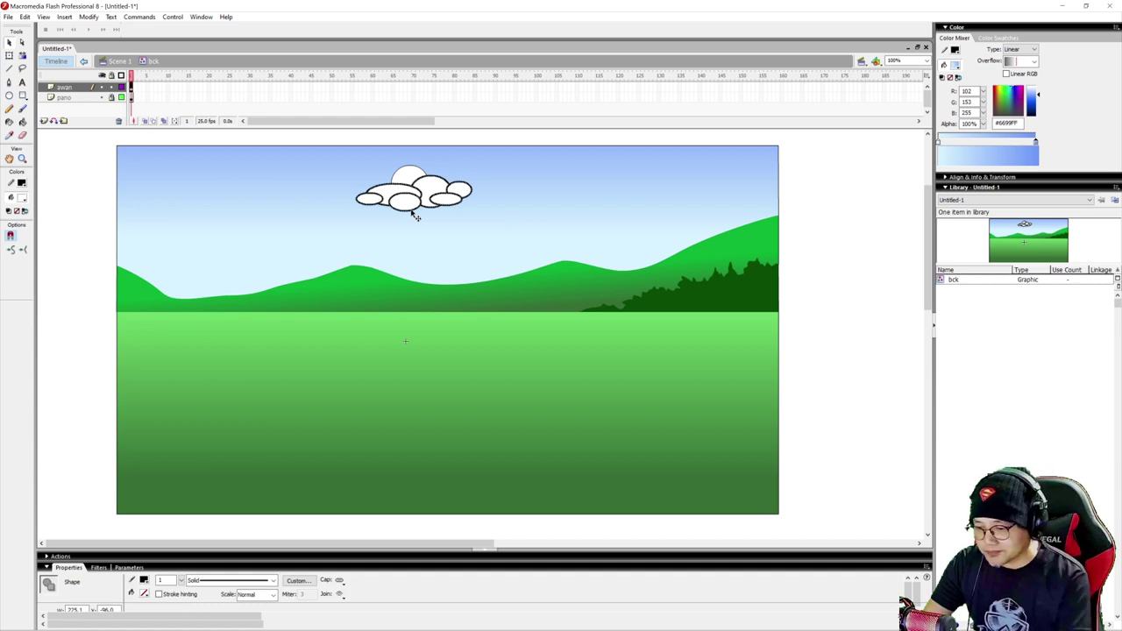
key("Delete")
left_click(409, 176)
left_click(428, 170)
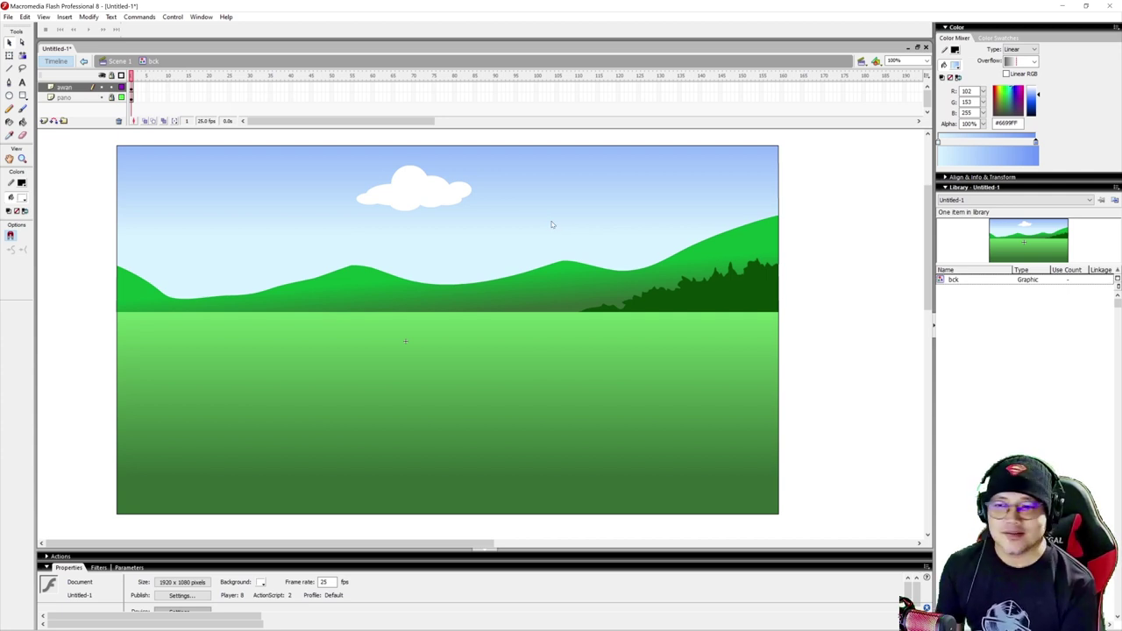
Copy the white cloud, paste a duplicate, and place it in the sky to the right of the original
left_click(417, 185)
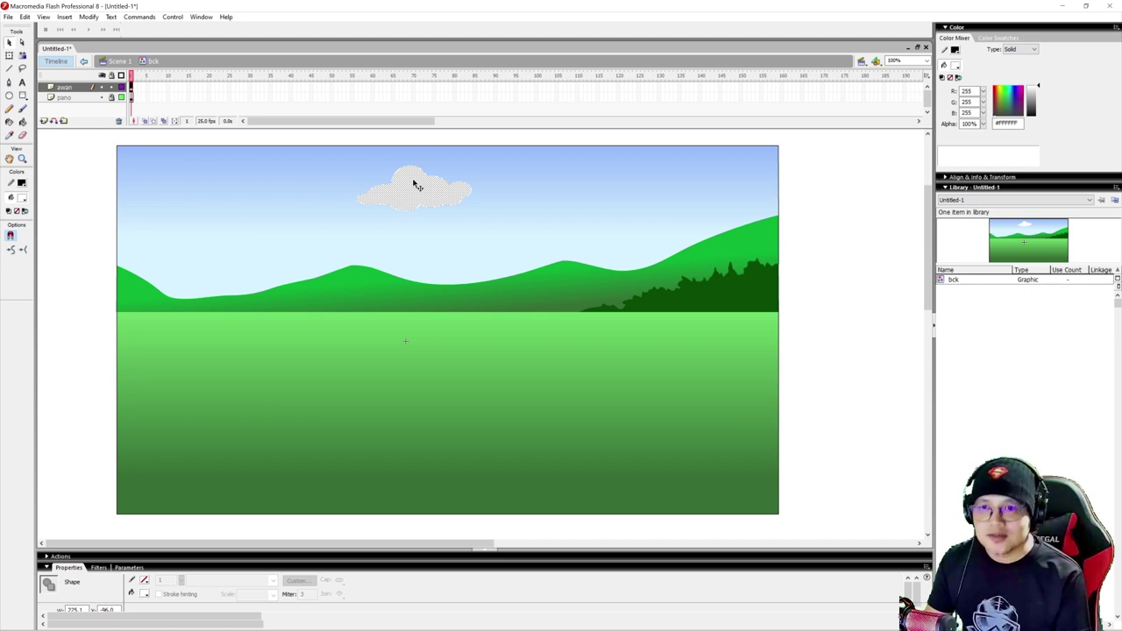
right_click(413, 184)
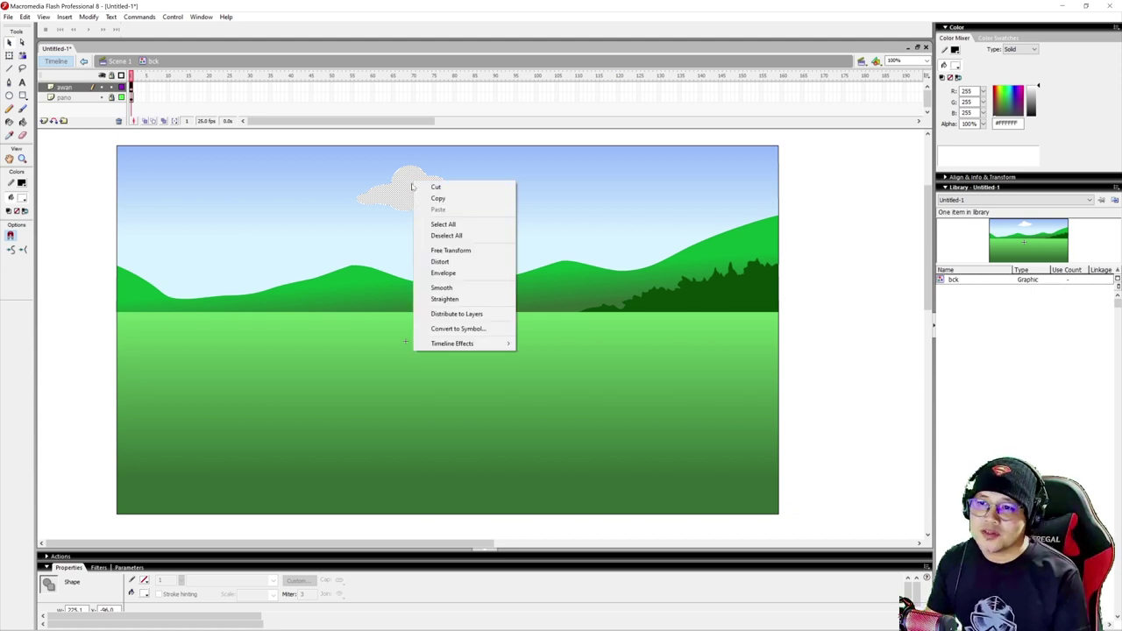
left_click(437, 198)
left_click(538, 207)
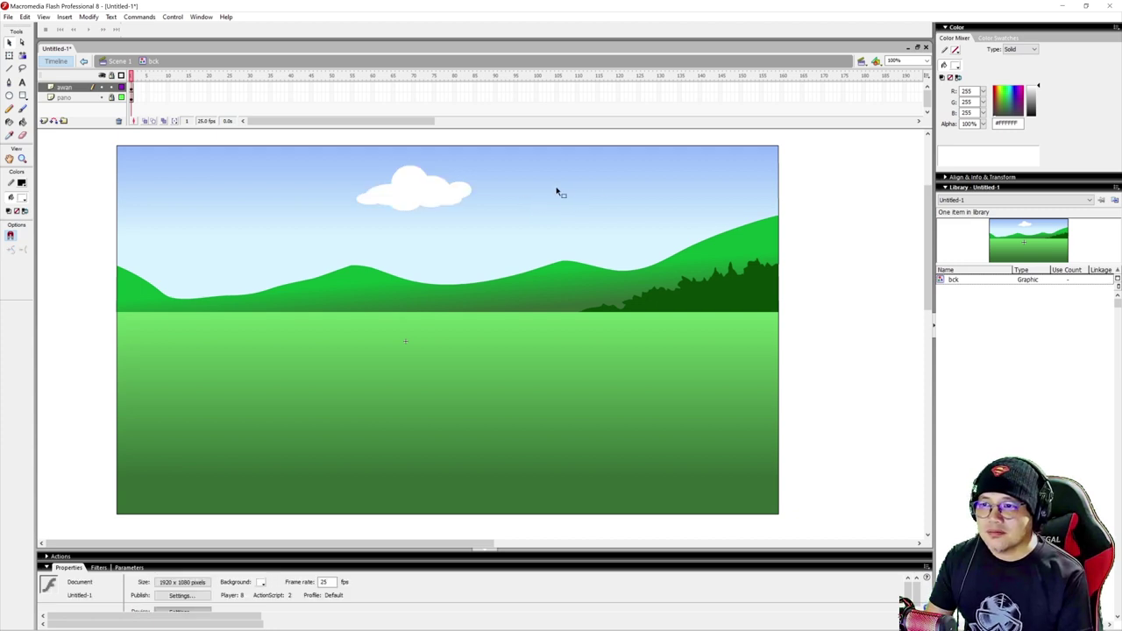
right_click(556, 191)
left_click(576, 216)
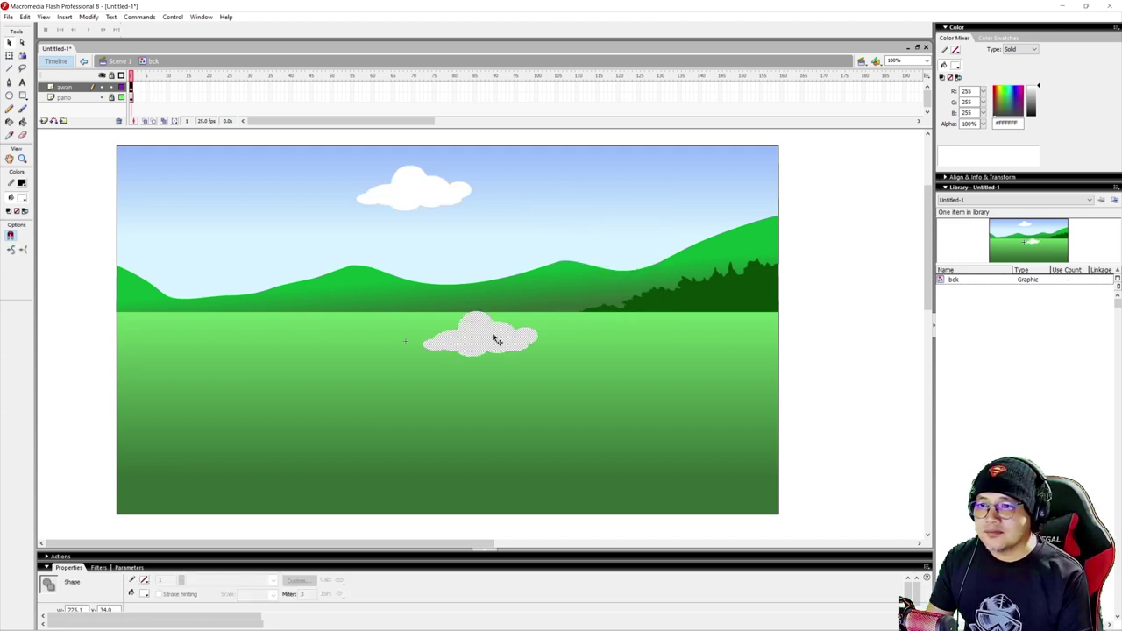
left_click_drag(479, 338, 572, 198)
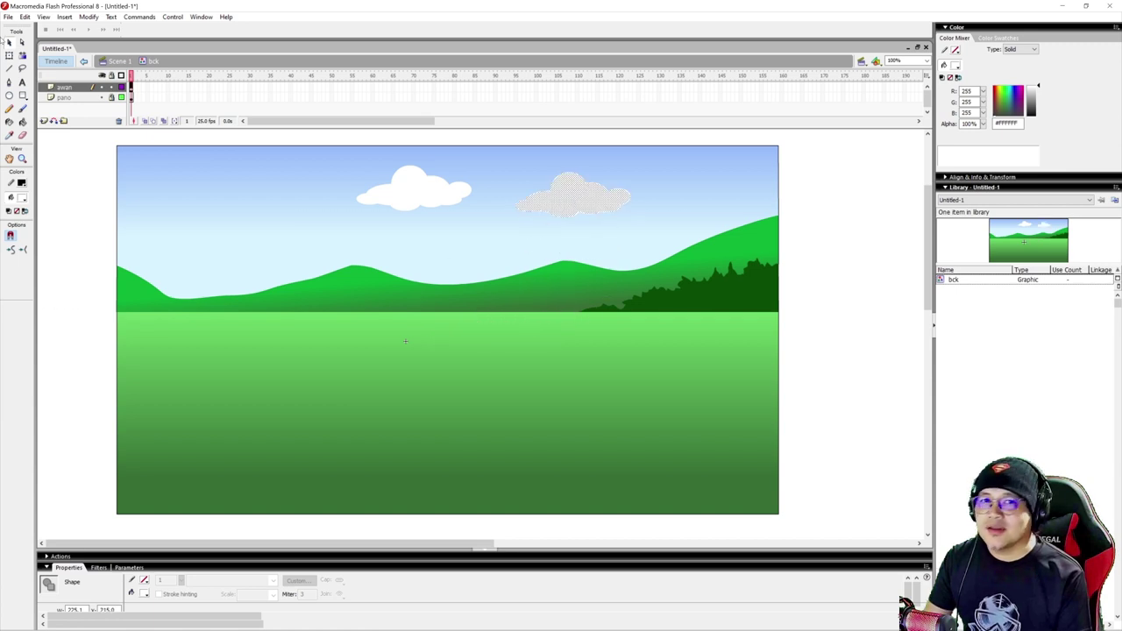
Scale down the duplicated cloud and place it just below and to the right of the original cloud
left_click(11, 55)
left_click(11, 55)
left_click_drag(516, 170, 526, 194)
left_click(659, 138)
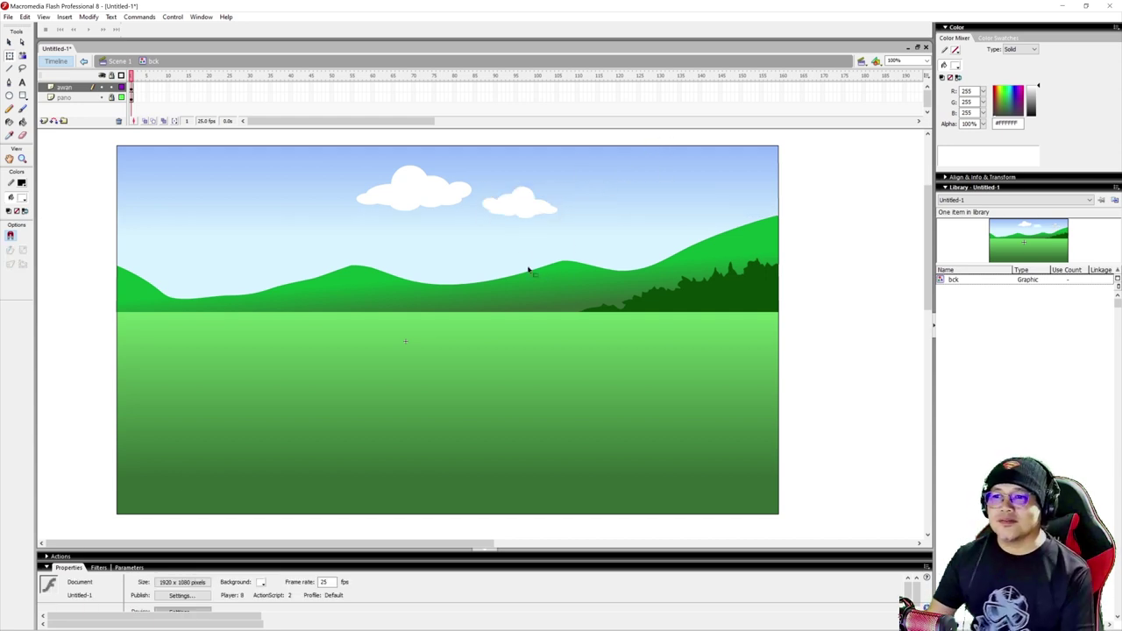
Duplicate the small cloud, place the copy in the left part of the sky, and make it slightly smaller
left_click(529, 214)
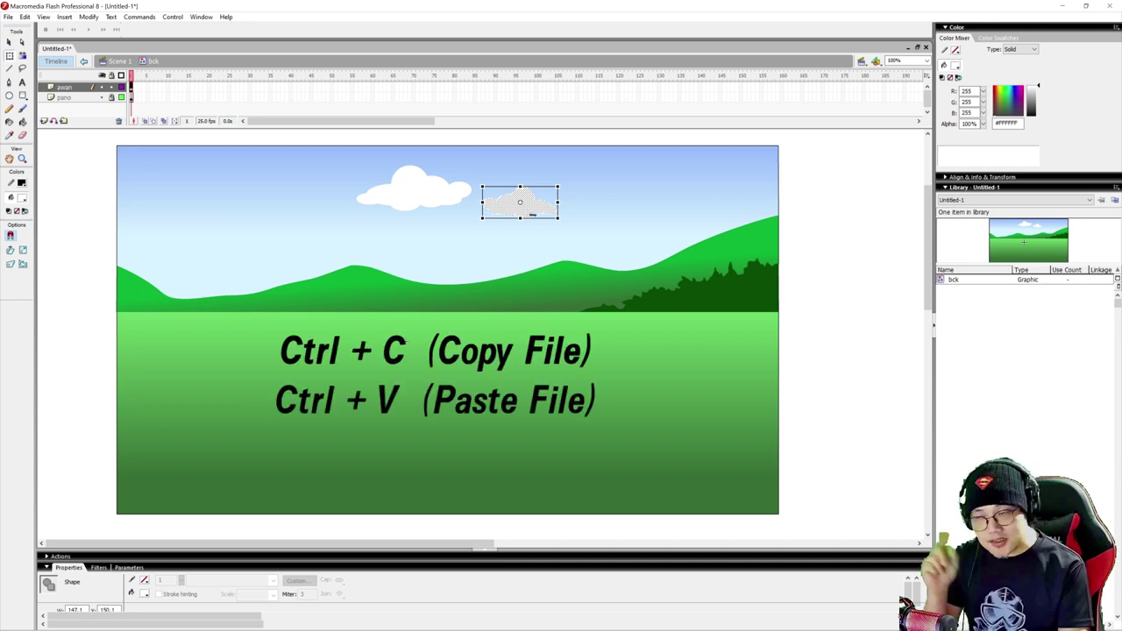
key("ctrl+v")
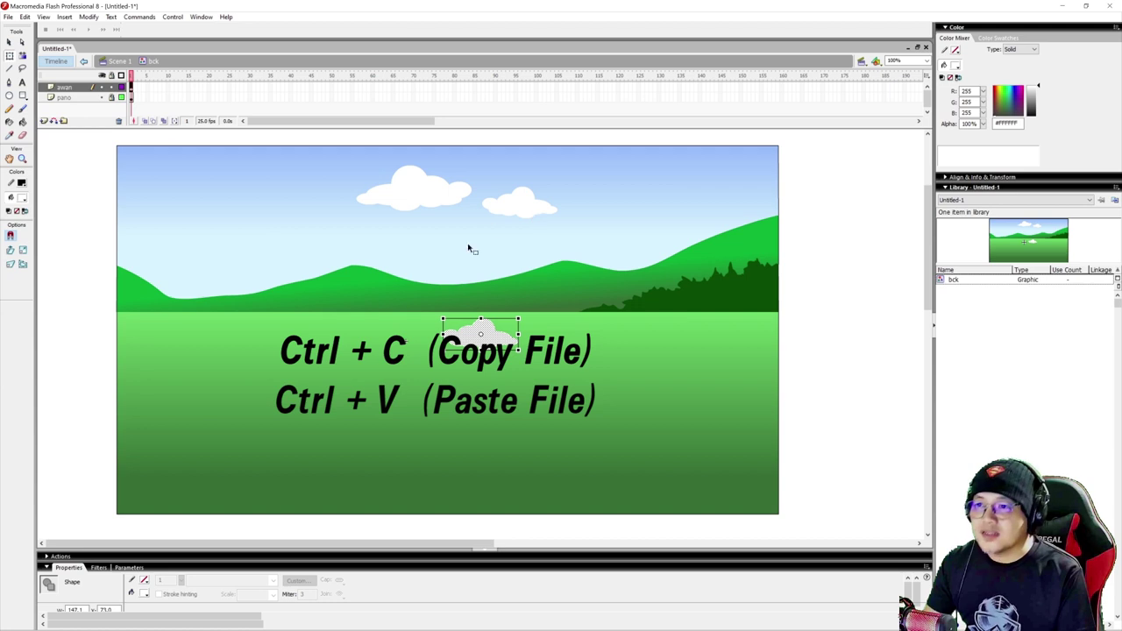
left_click_drag(485, 331, 211, 211)
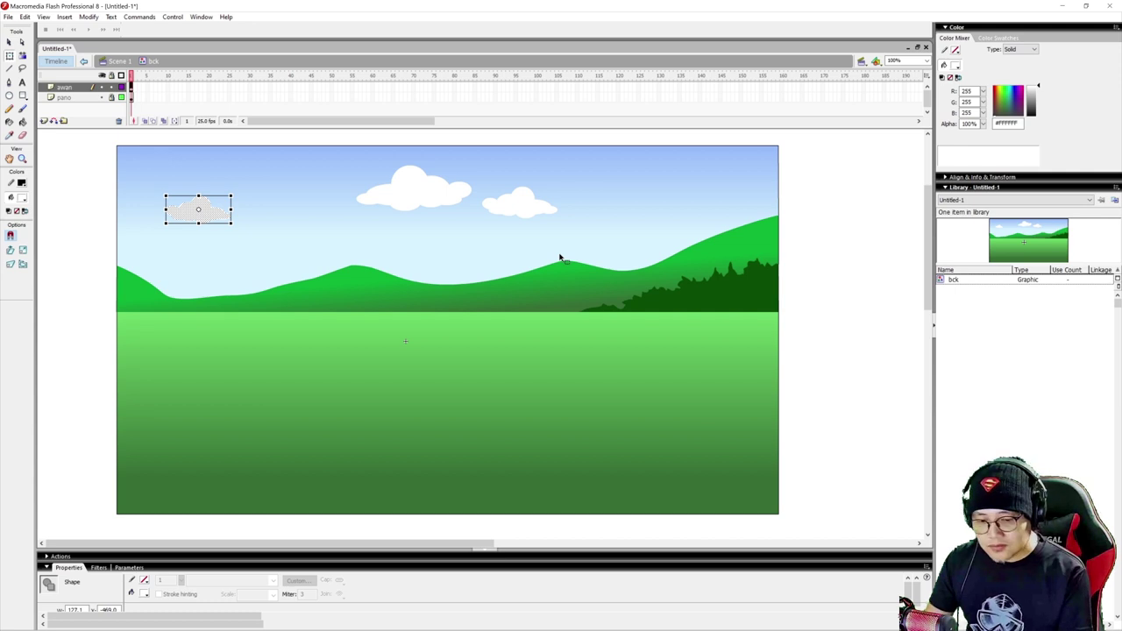
Paste another cloud, place it in the right part of the sky, and enlarge it to about the original cloud's size
key("ctrl+v")
left_click_drag(495, 332, 607, 207)
left_click_drag(731, 152, 728, 151)
left_click(849, 190)
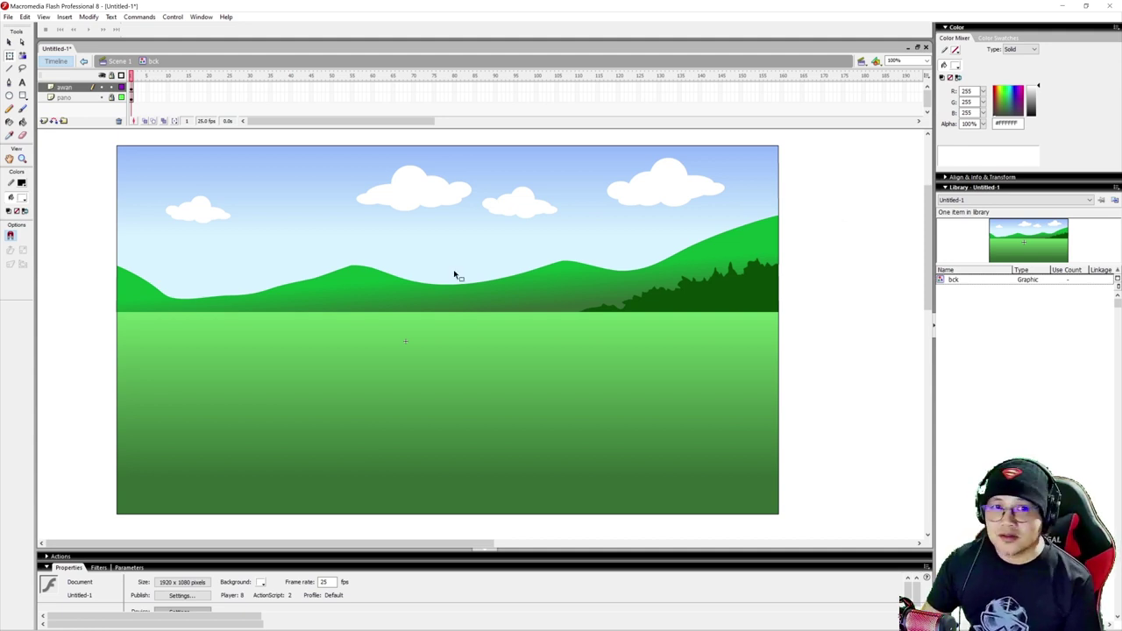
Draw a closed freehand cloud outline with the Pencil tool between the two left clouds and fill it white
left_click(8, 108)
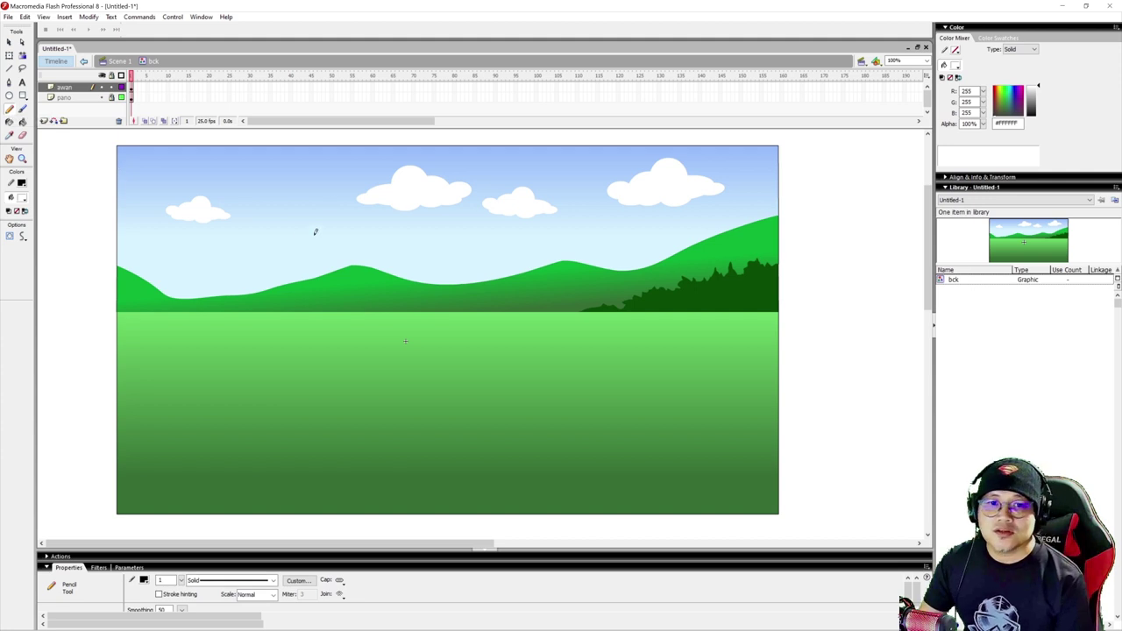
mouse_move(320, 178)
left_mouse_down()
mouse_move(313, 166)
mouse_move(284, 185)
mouse_move(260, 180)
mouse_move(245, 218)
mouse_move(352, 225)
mouse_move(373, 209)
mouse_move(323, 188)
mouse_move(331, 172)
mouse_move(319, 177)
left_mouse_up()
left_click(23, 123)
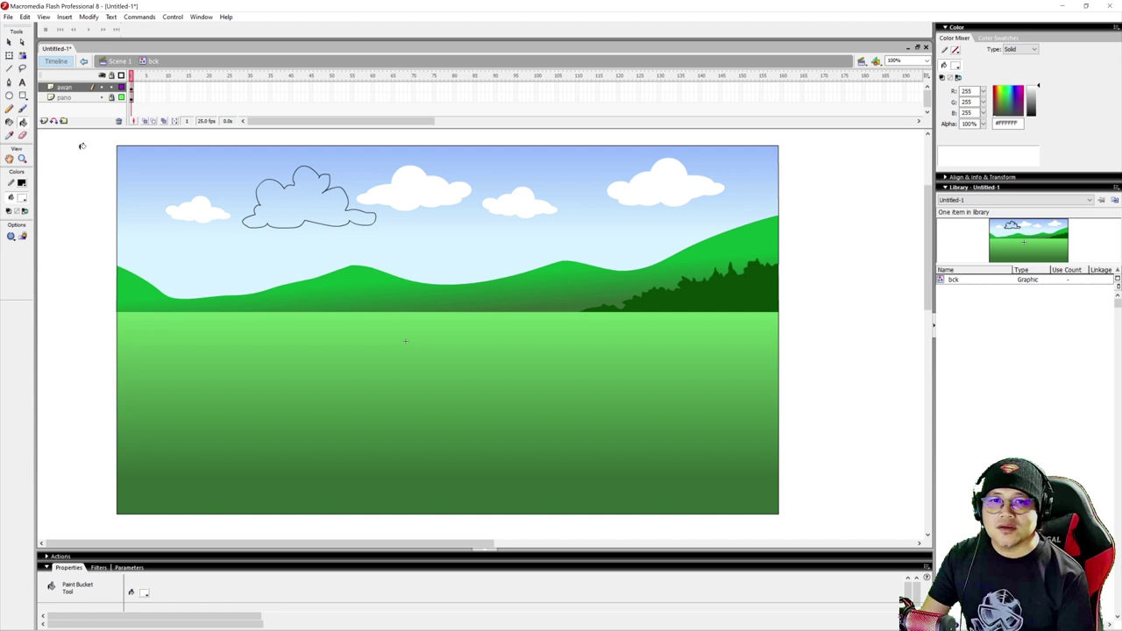
left_click(288, 198)
Delete the black outline of the freehand cloud, keeping only its white fill
key("v")
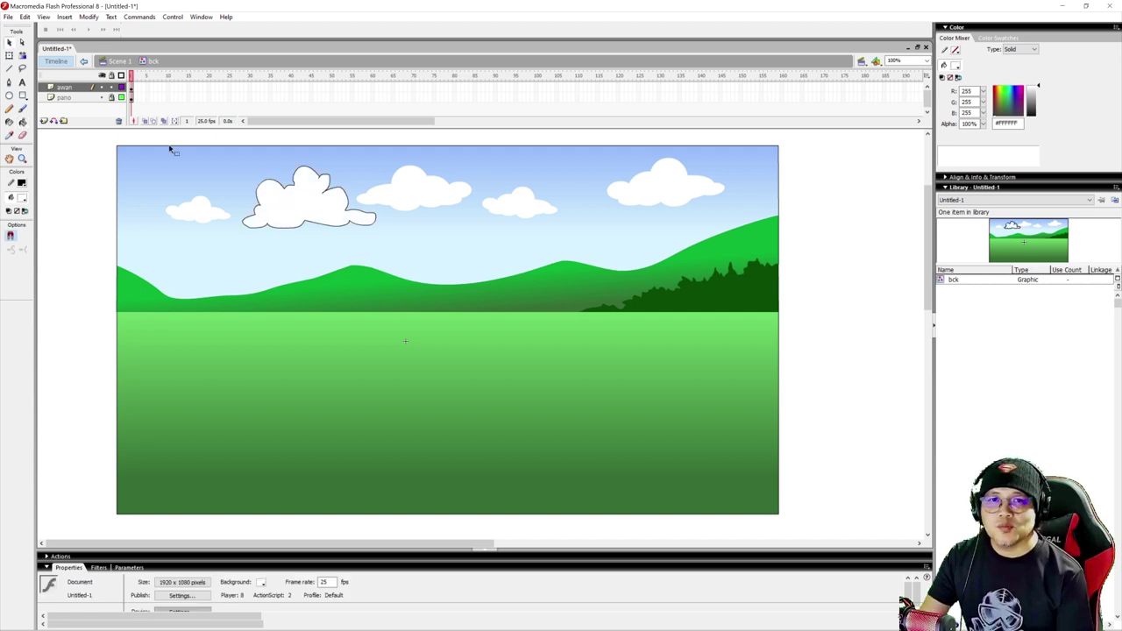
left_click(309, 172)
key("Delete")
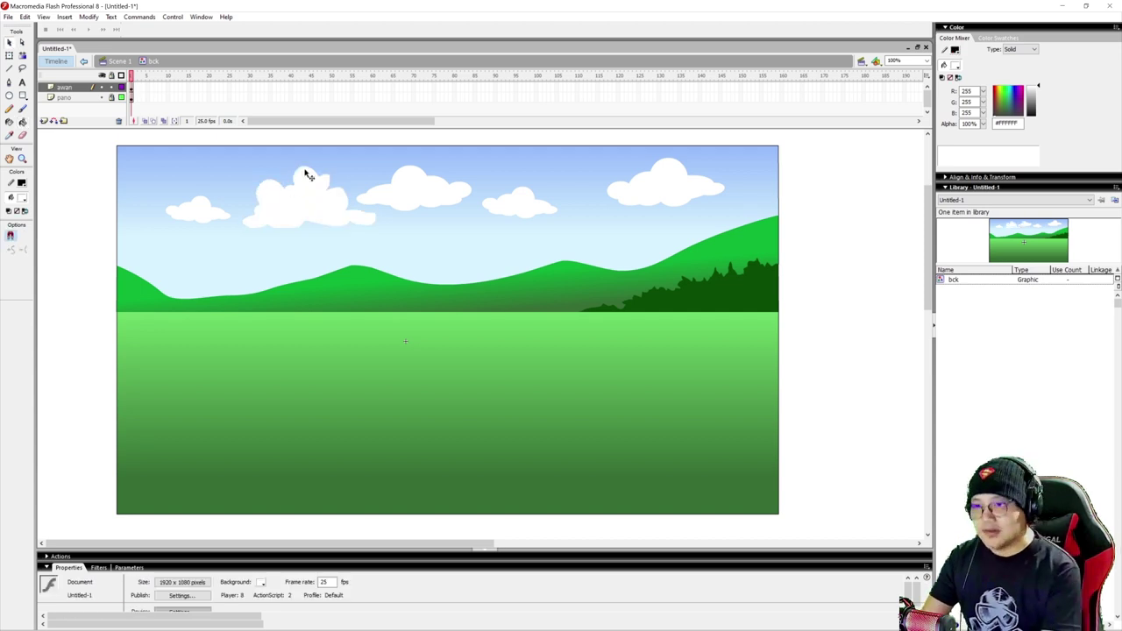
Scale the freehand cloud down into a flatter shape and place it just above and right of the leftmost cloud
left_click(326, 179)
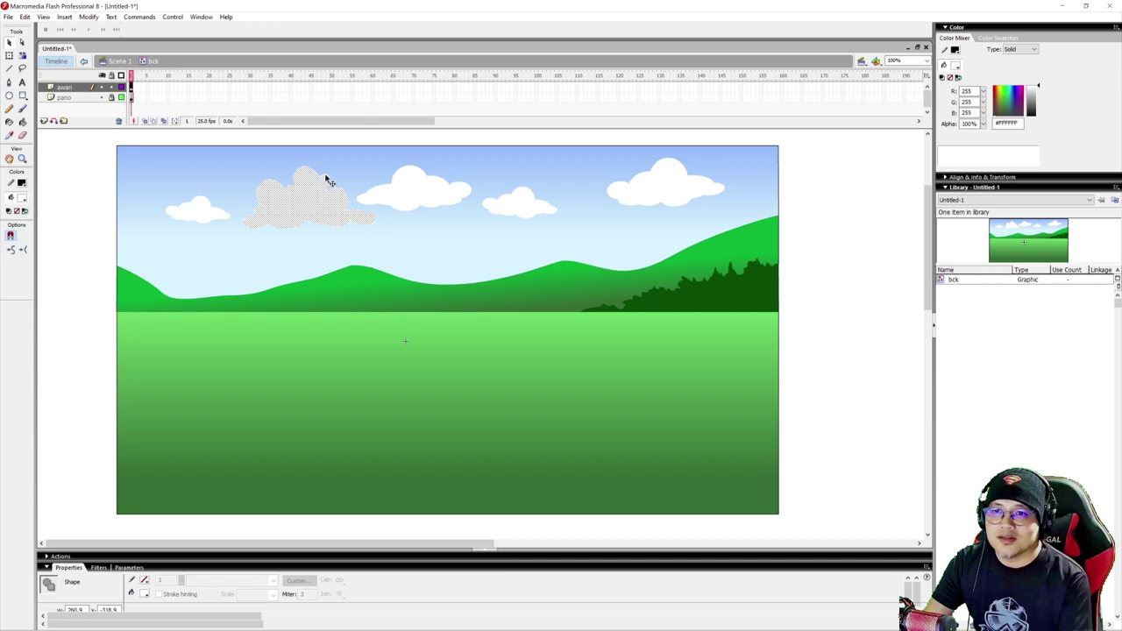
left_click(371, 182)
left_click(314, 202)
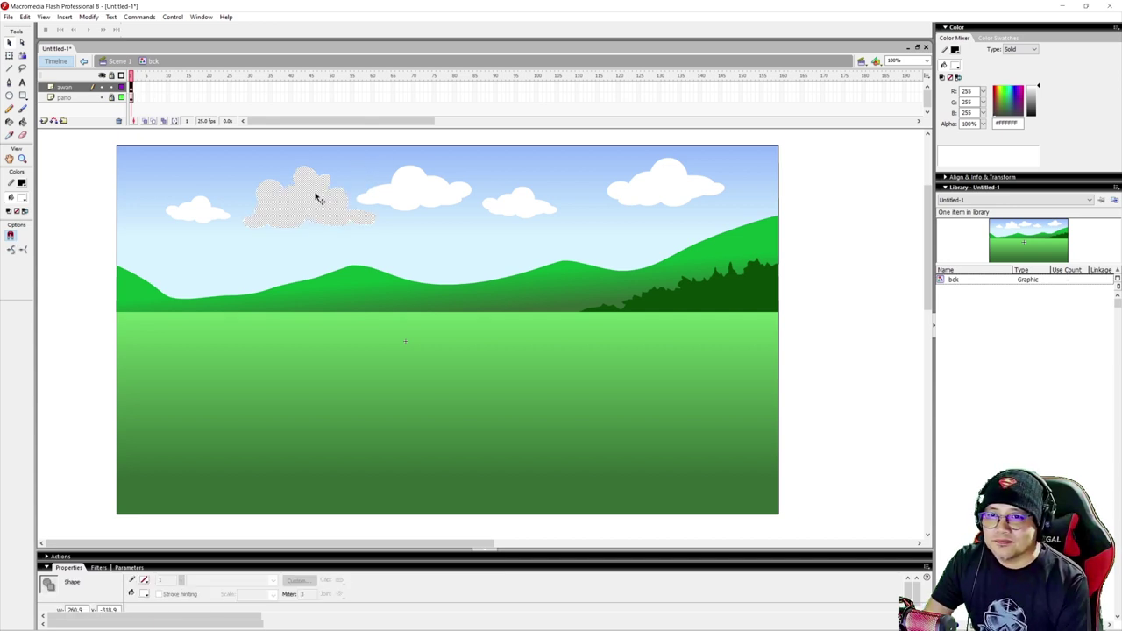
key("q")
left_click_drag(376, 166, 277, 185)
left_click(320, 139)
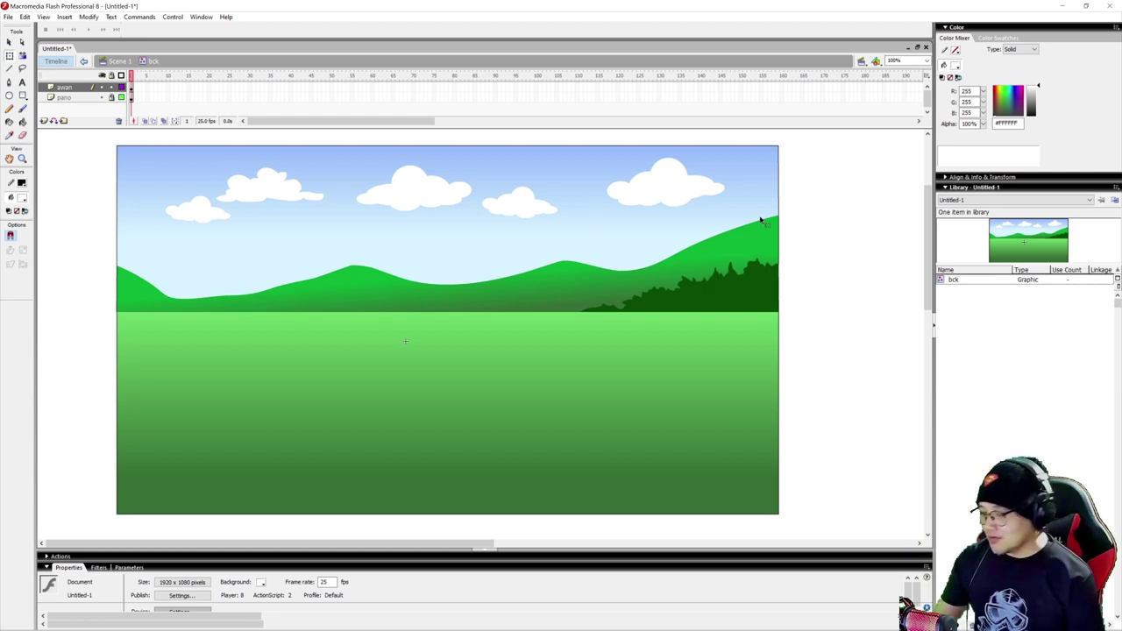
Leave the bck symbol, return to Scene 1, and set the stage view to Fit in Window
left_click(8, 42)
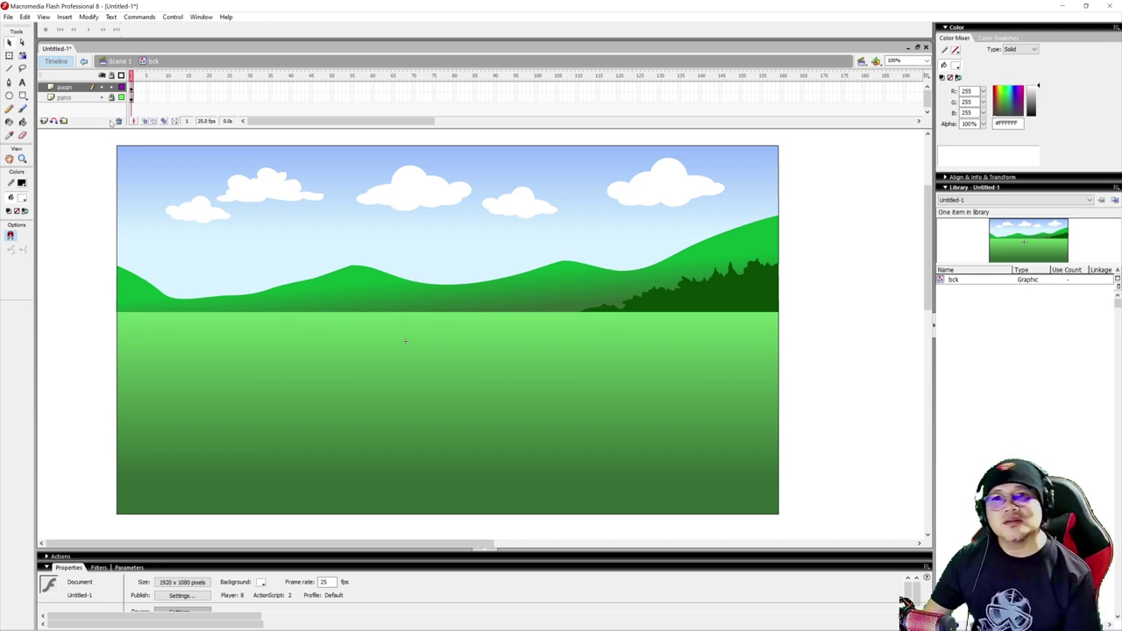
left_click(119, 61)
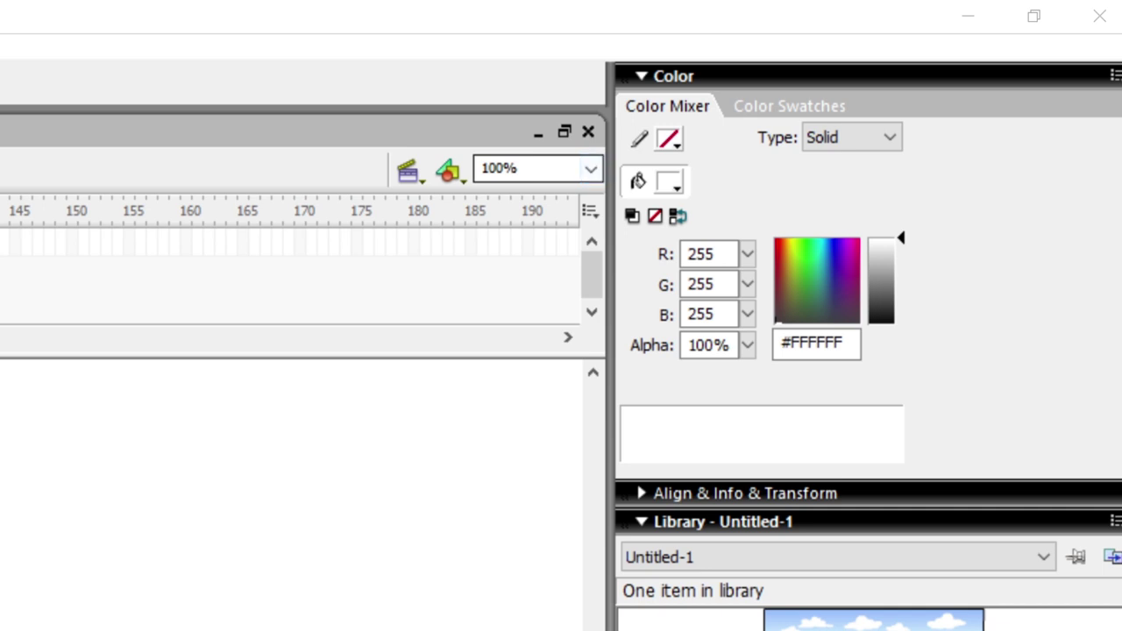
left_click(593, 171)
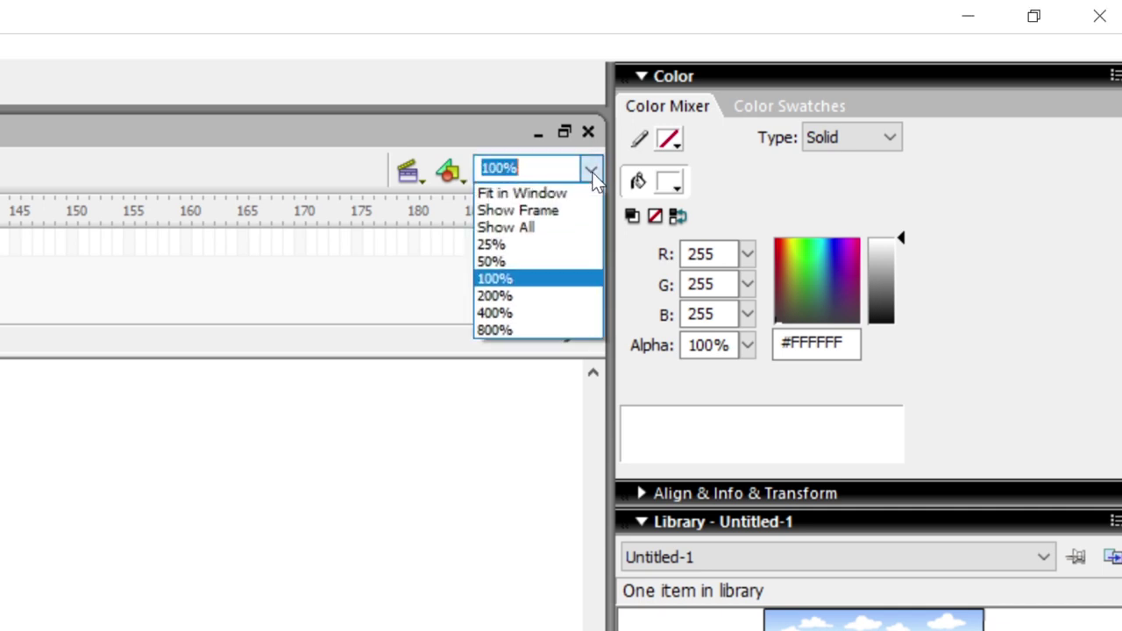
left_click(539, 195)
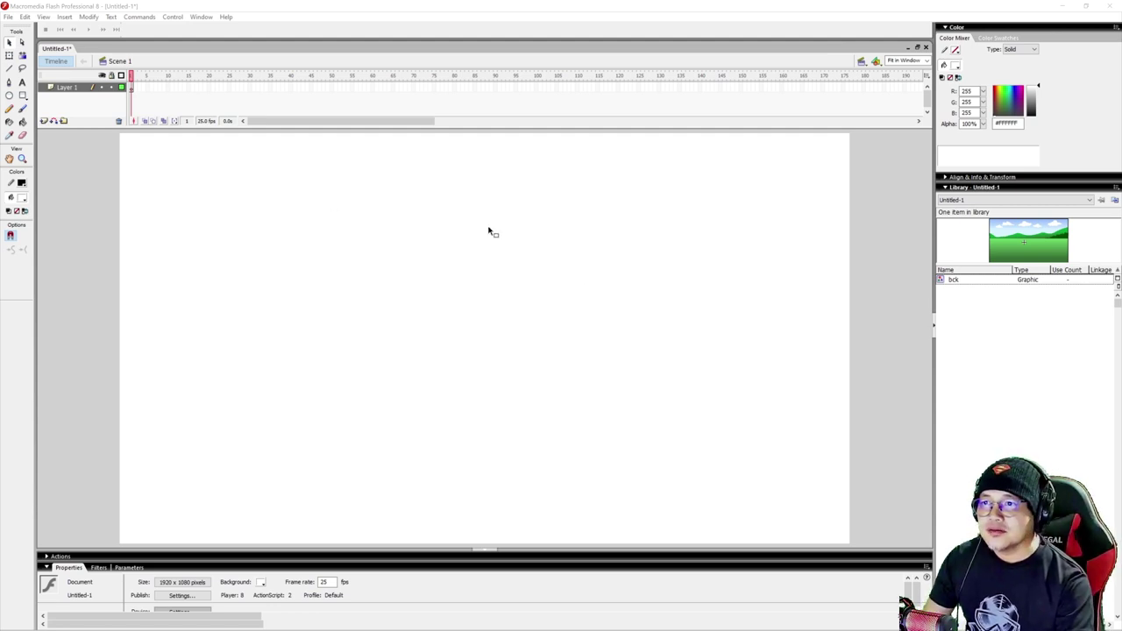
Rename Layer 1 of the main scene as bk
left_click(943, 281)
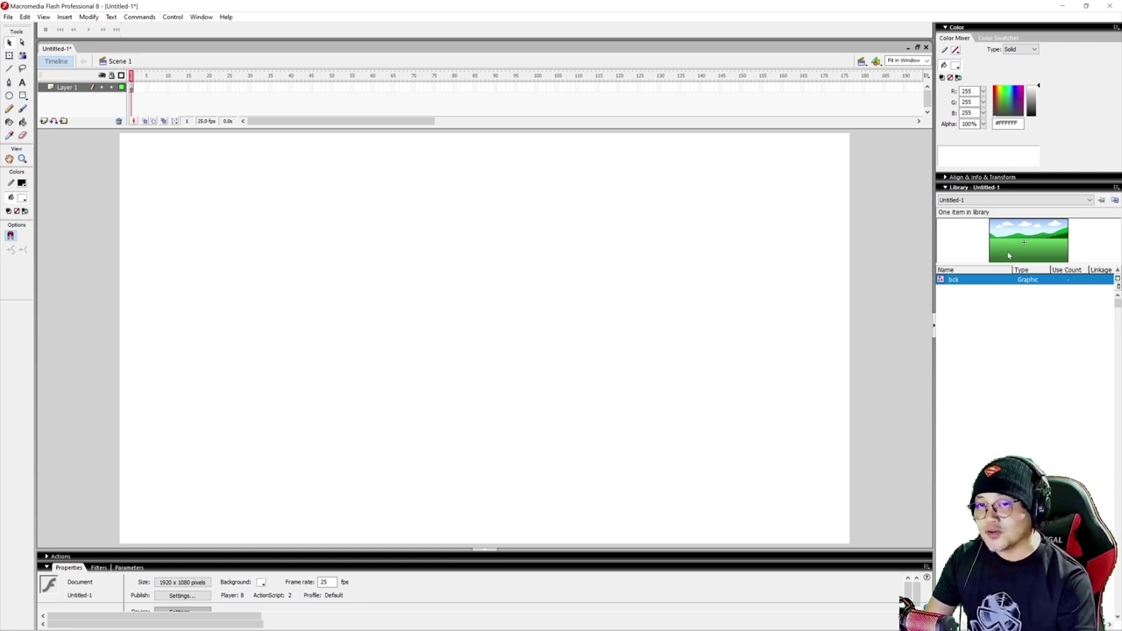
left_click_drag(1047, 232, 65, 90)
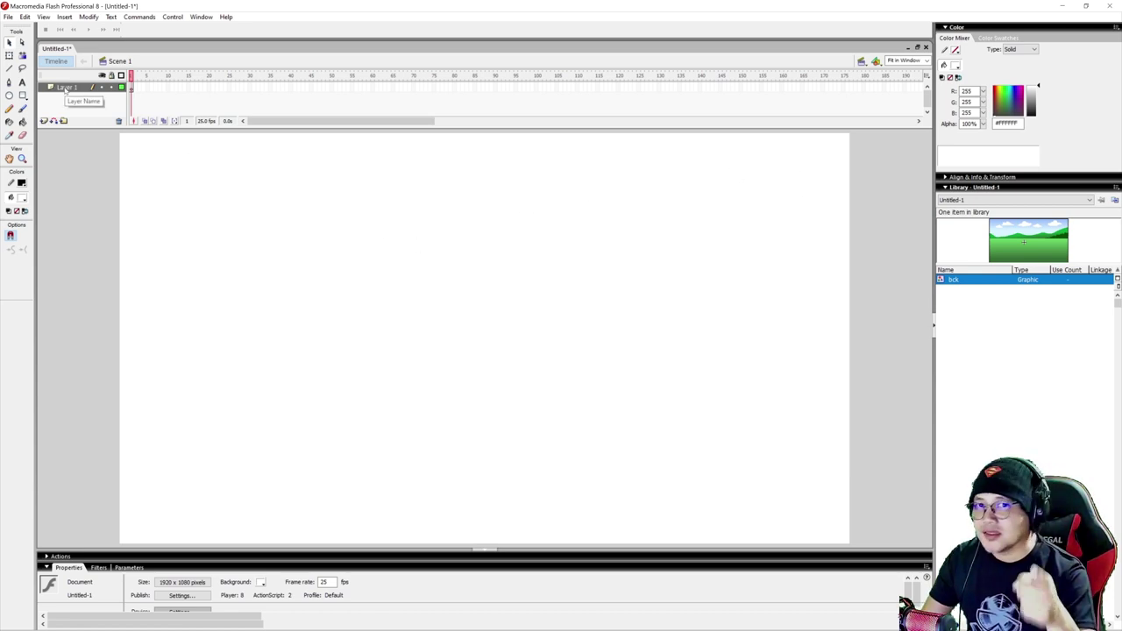
double_click(65, 88)
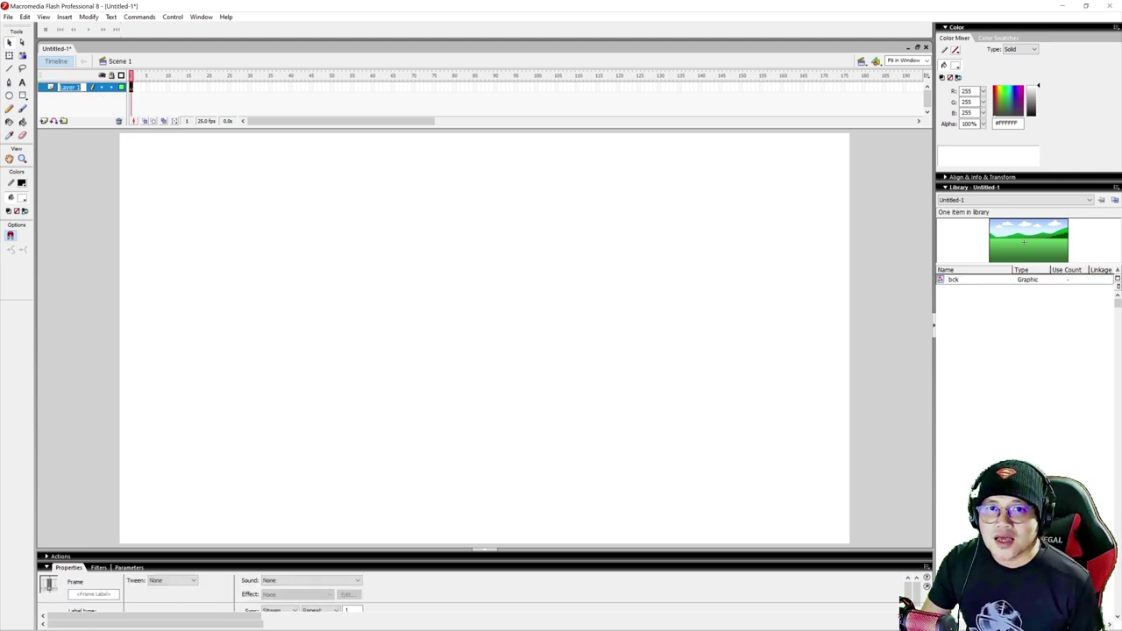
type("bck")
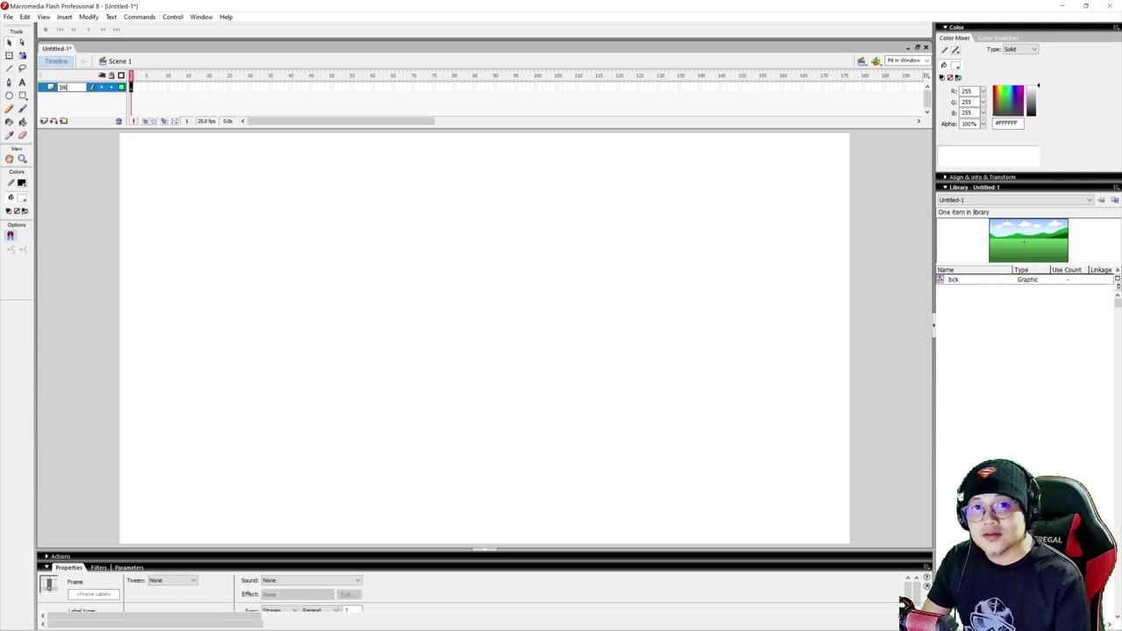
left_click(321, 229)
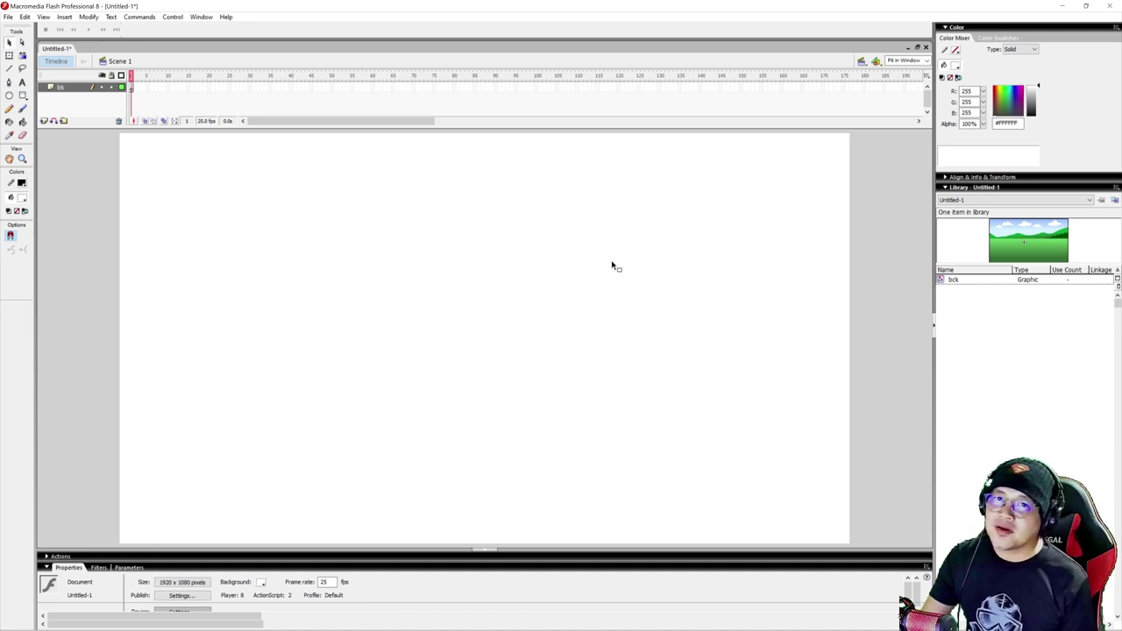
Place the bck symbol from the library at the stage centre and scale it up proportionally until it slightly overlaps all stage edges
left_click_drag(1041, 232, 490, 344)
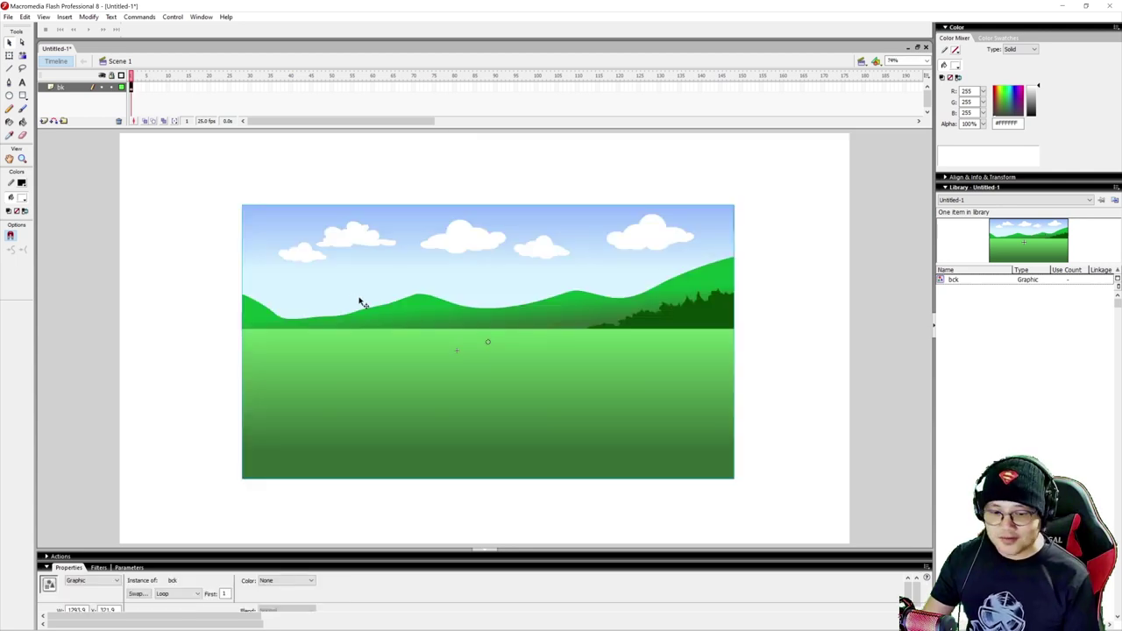
key("q")
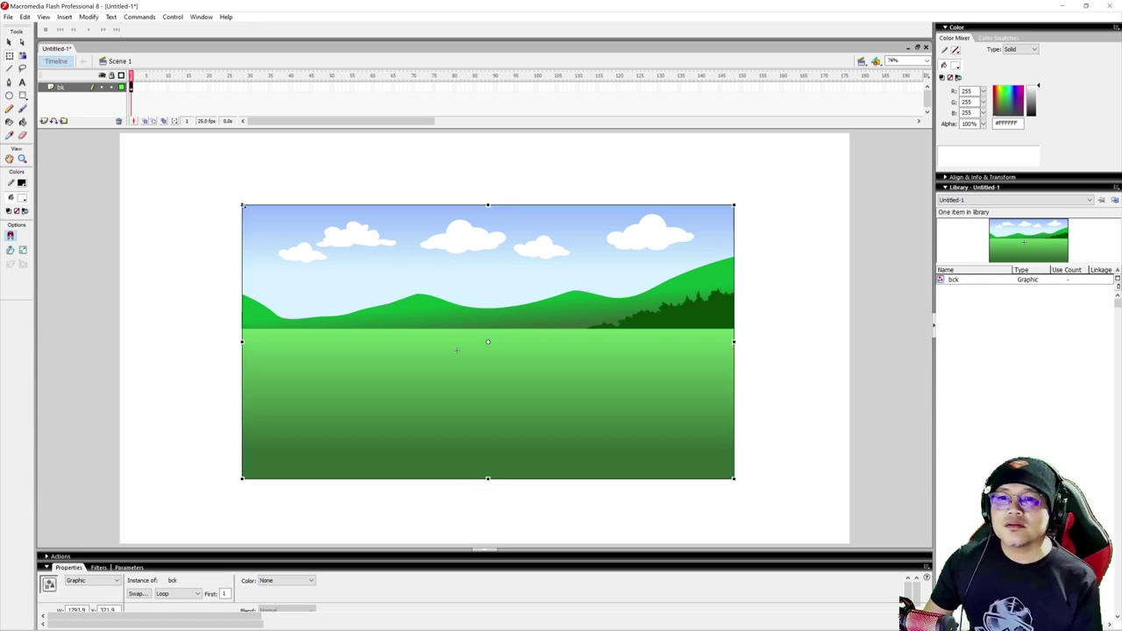
left_click_drag(240, 205, 114, 129)
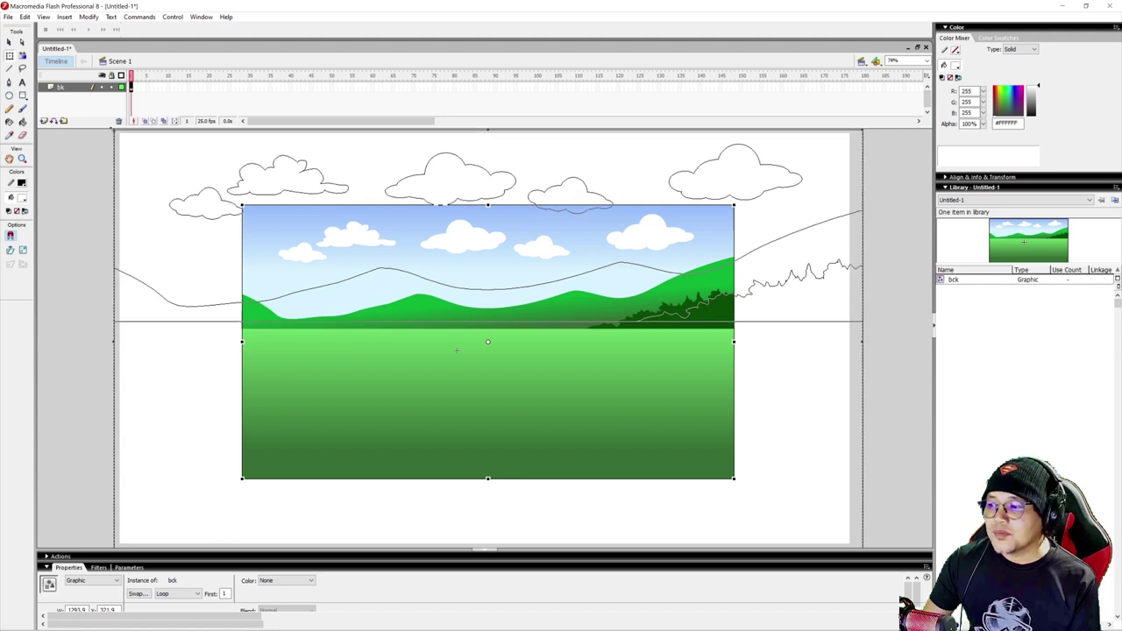
left_click_drag(114, 130, 114, 130)
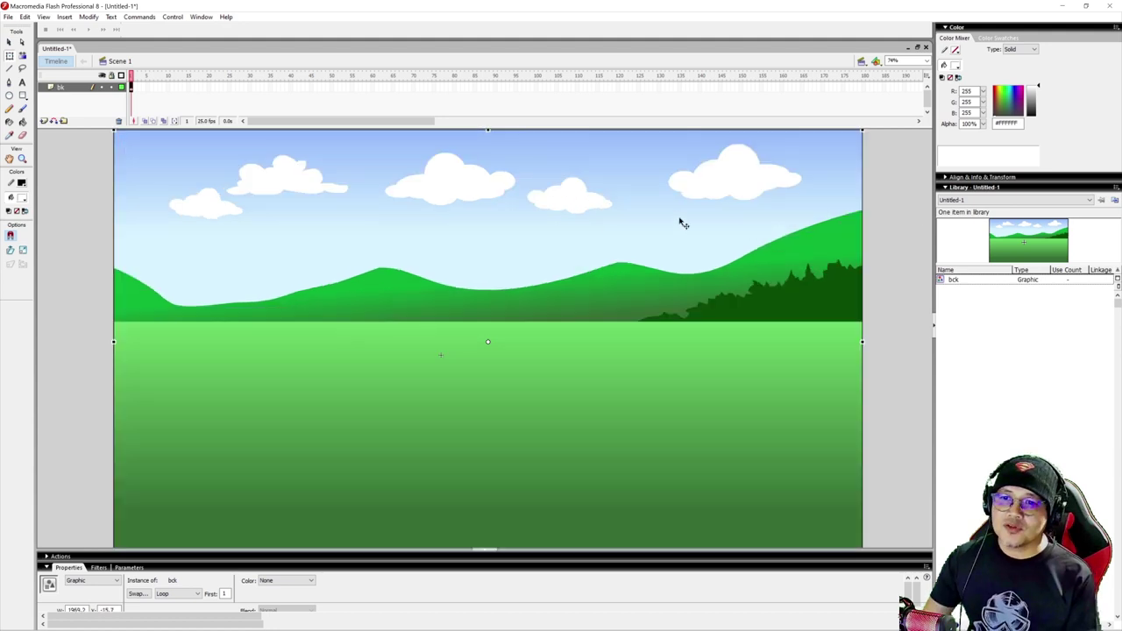
left_click(912, 215)
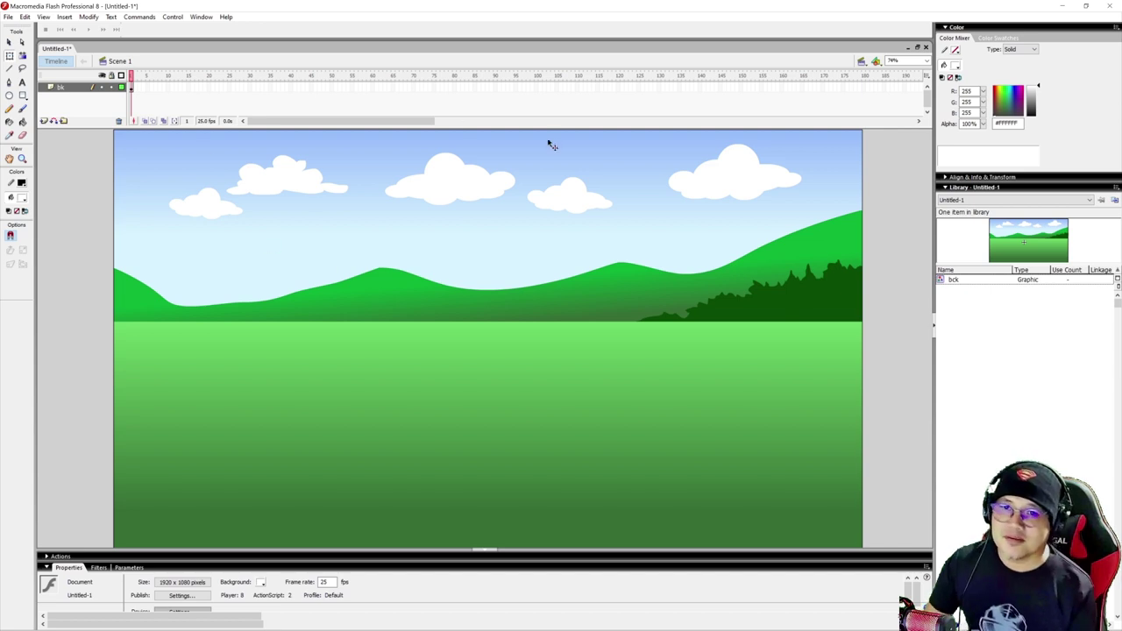
Shorten the timeline to give the stage more room and hide the work area around the stage
left_click_drag(553, 128, 555, 115)
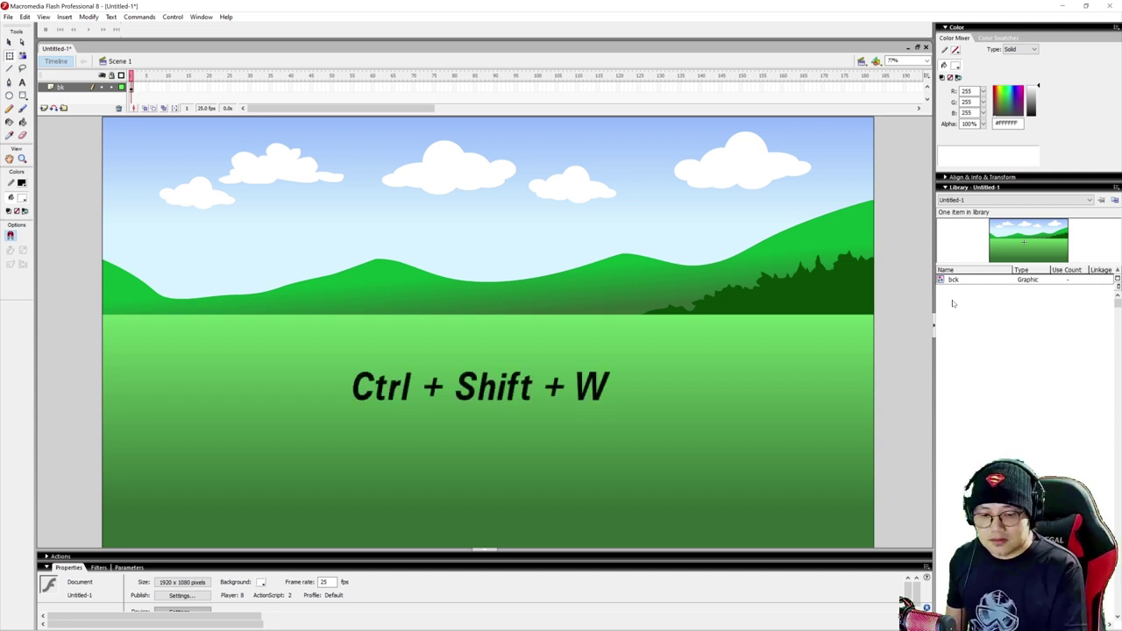
key("ctrl+shift+w")
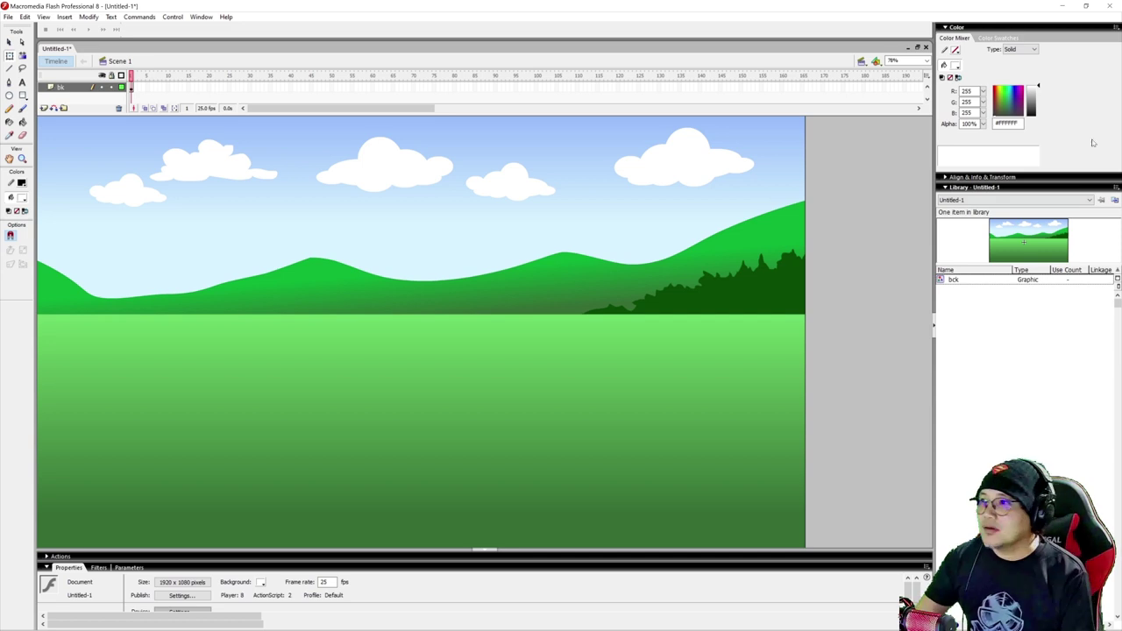
Set the stage zoom to 50% and lock the bk layer
left_click(928, 61)
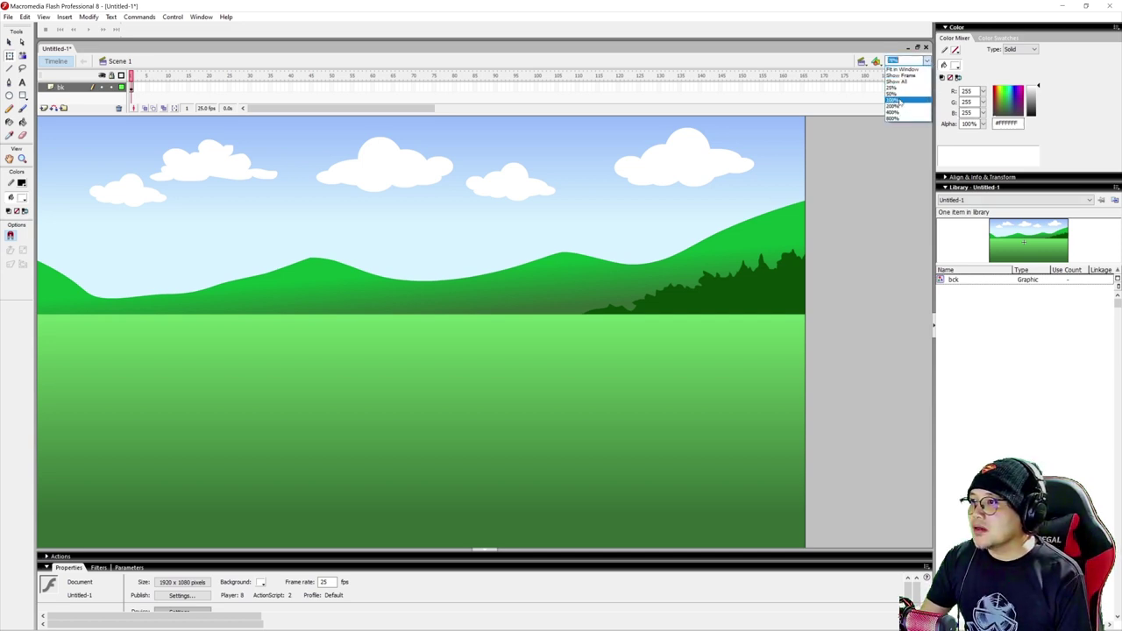
left_click(898, 95)
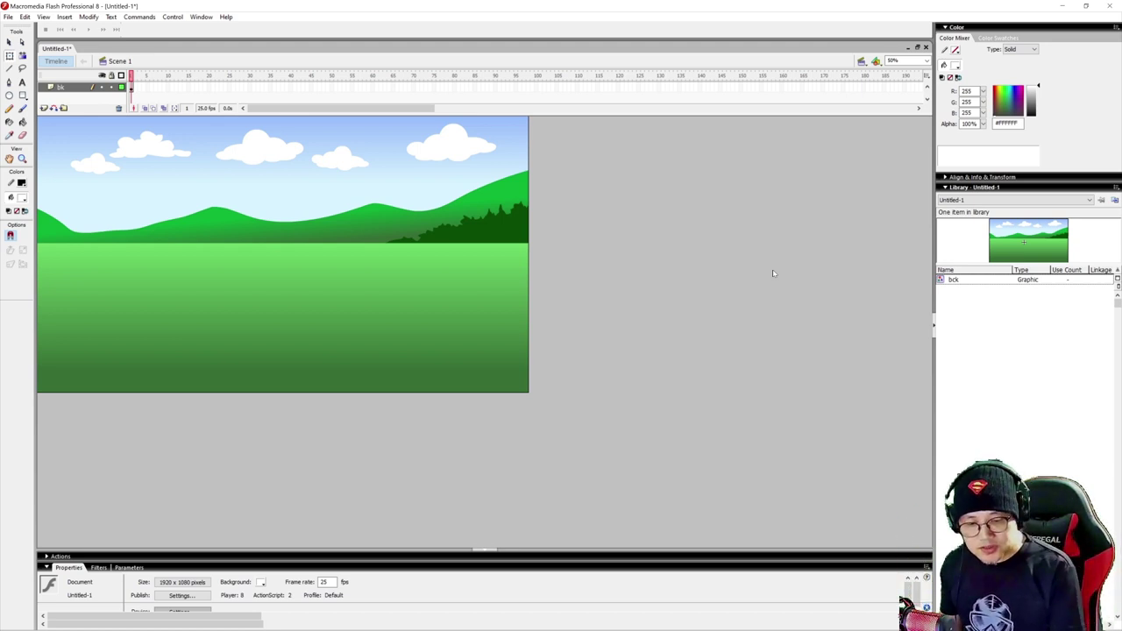
key("ctrl+=")
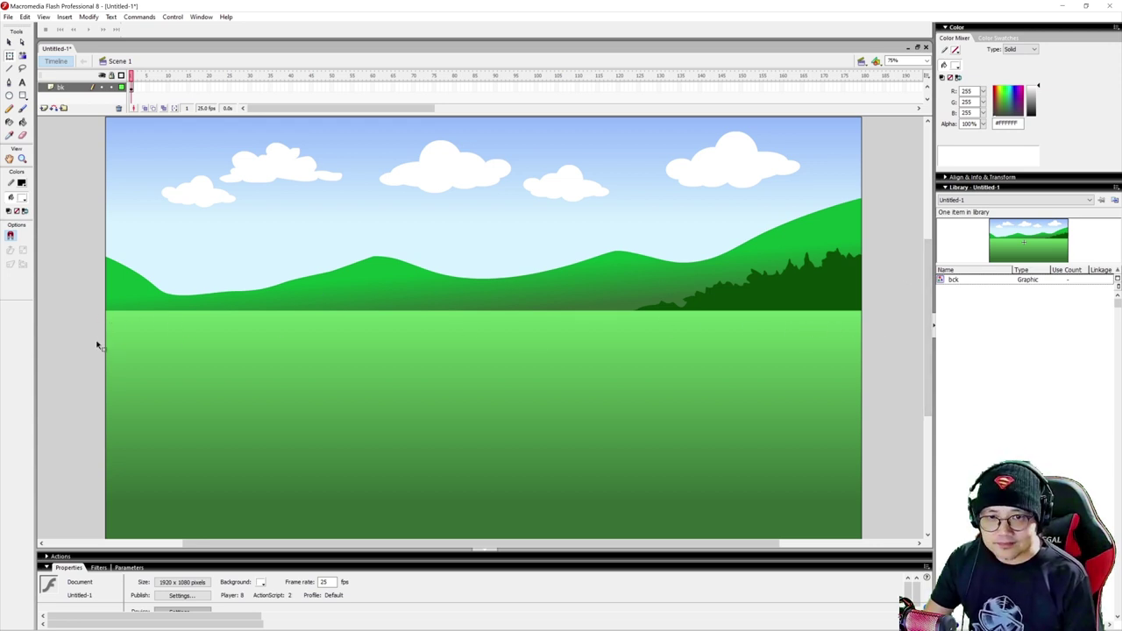
key("ctrl+1")
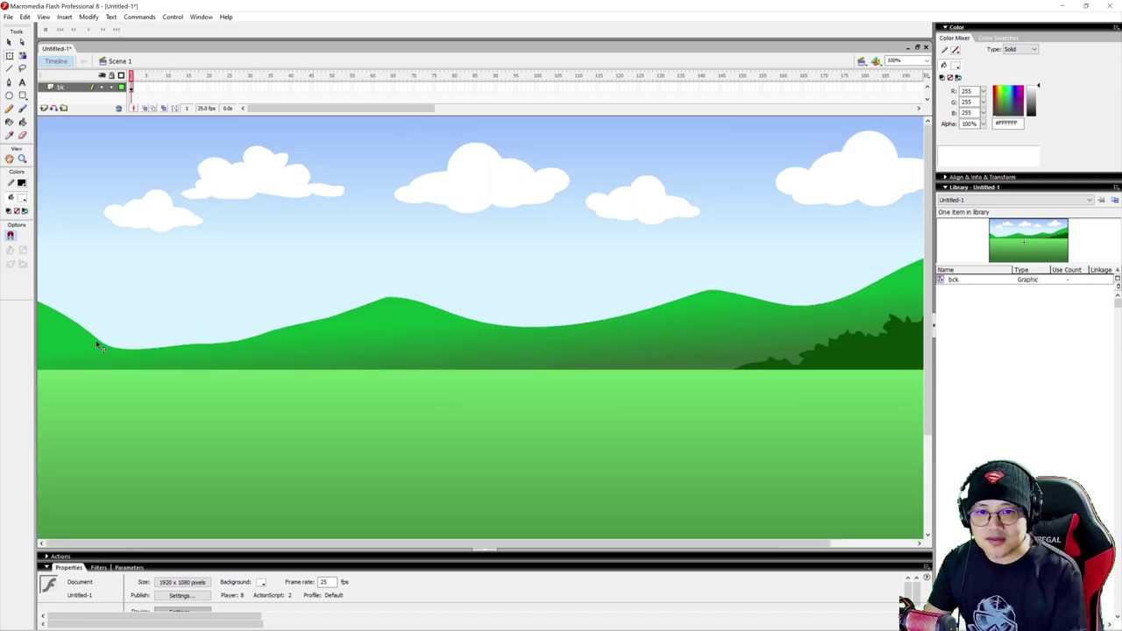
left_click(928, 61)
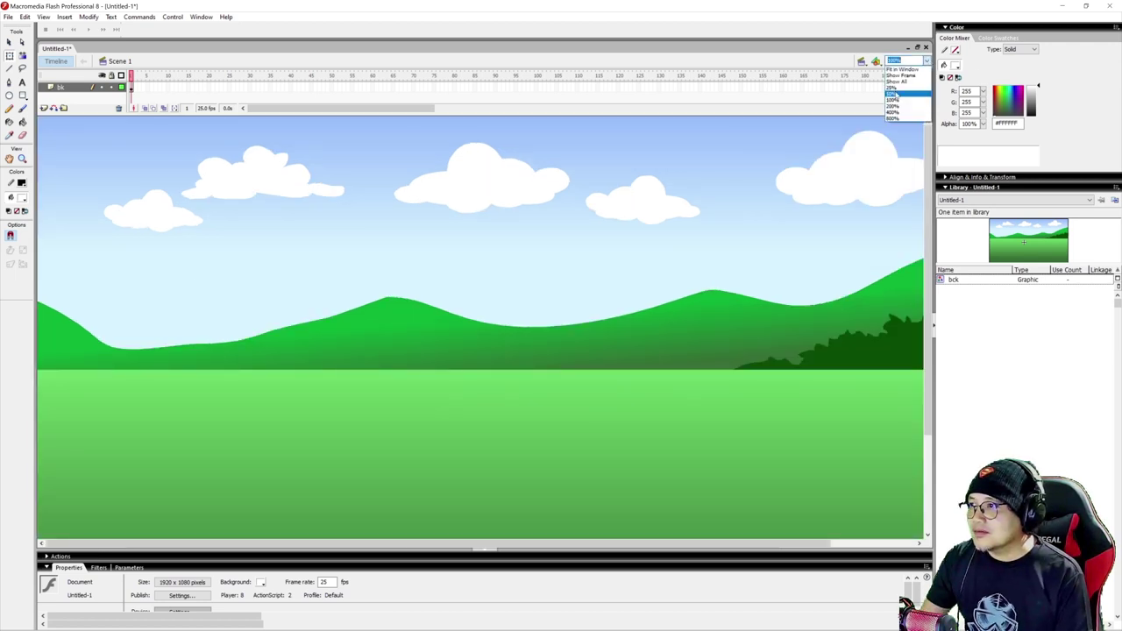
left_click(894, 93)
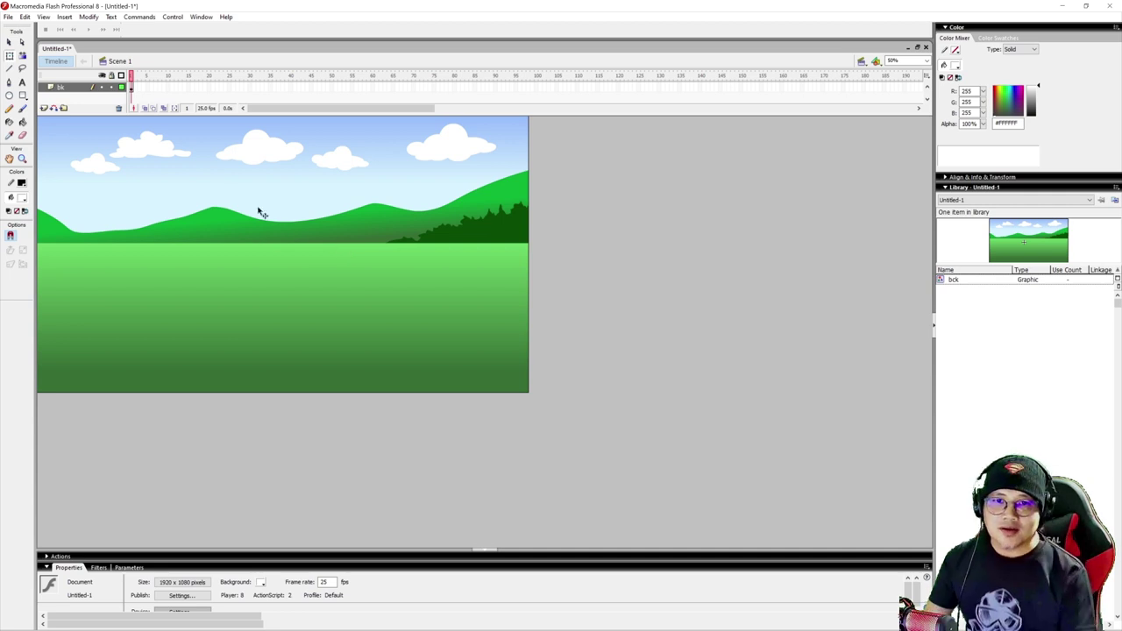
left_click(114, 88)
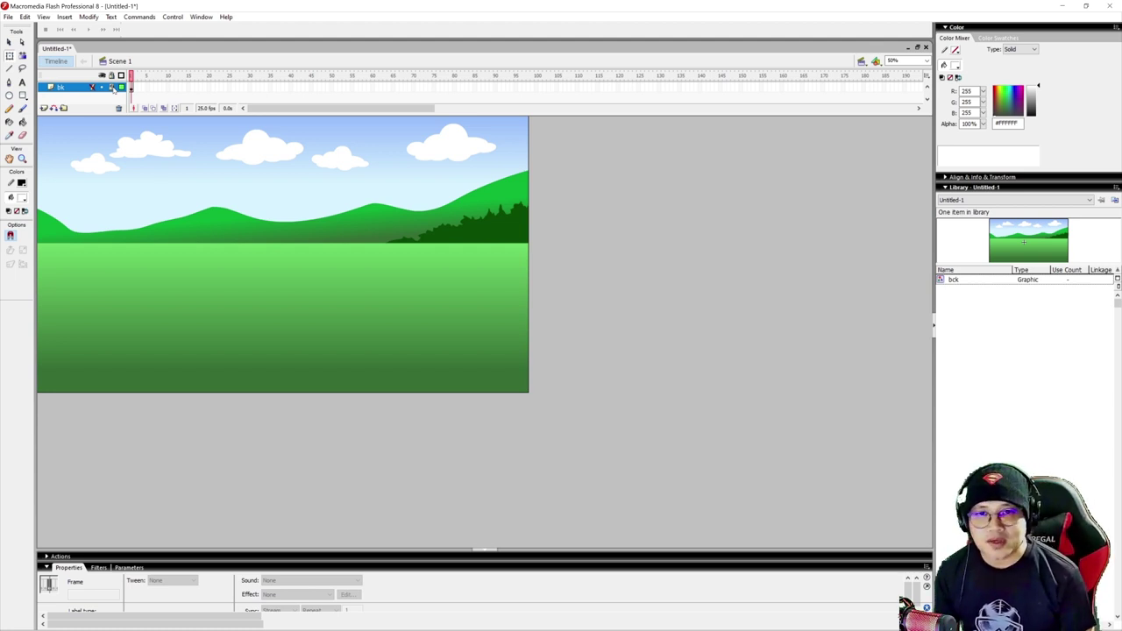
Create a new graphic symbol named pokok
left_click(65, 16)
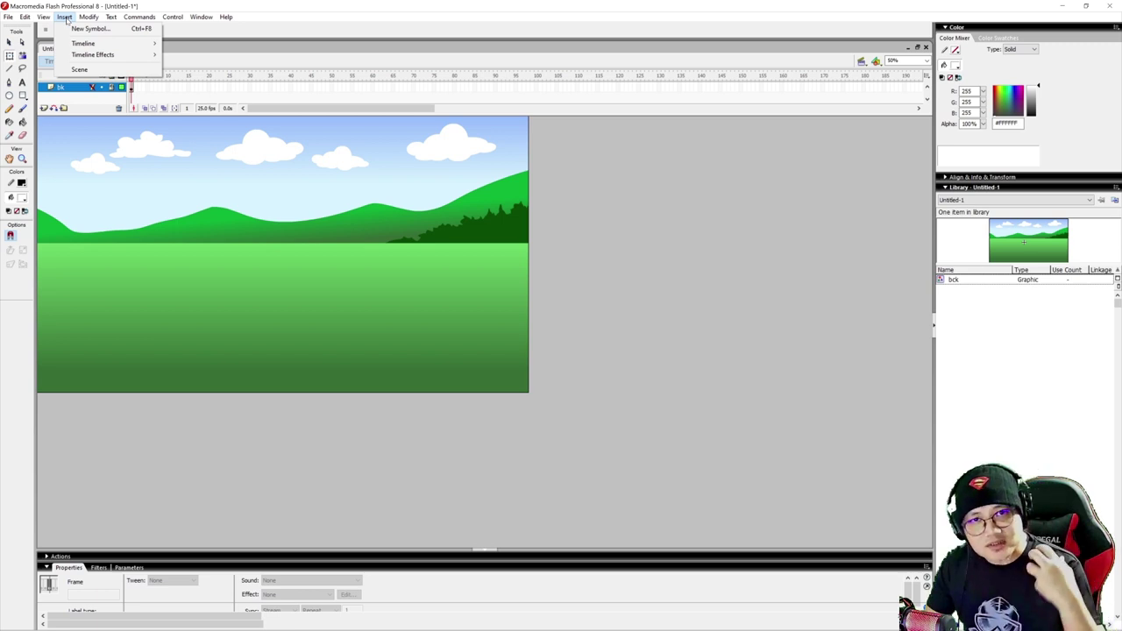
left_click(89, 28)
type("pokok")
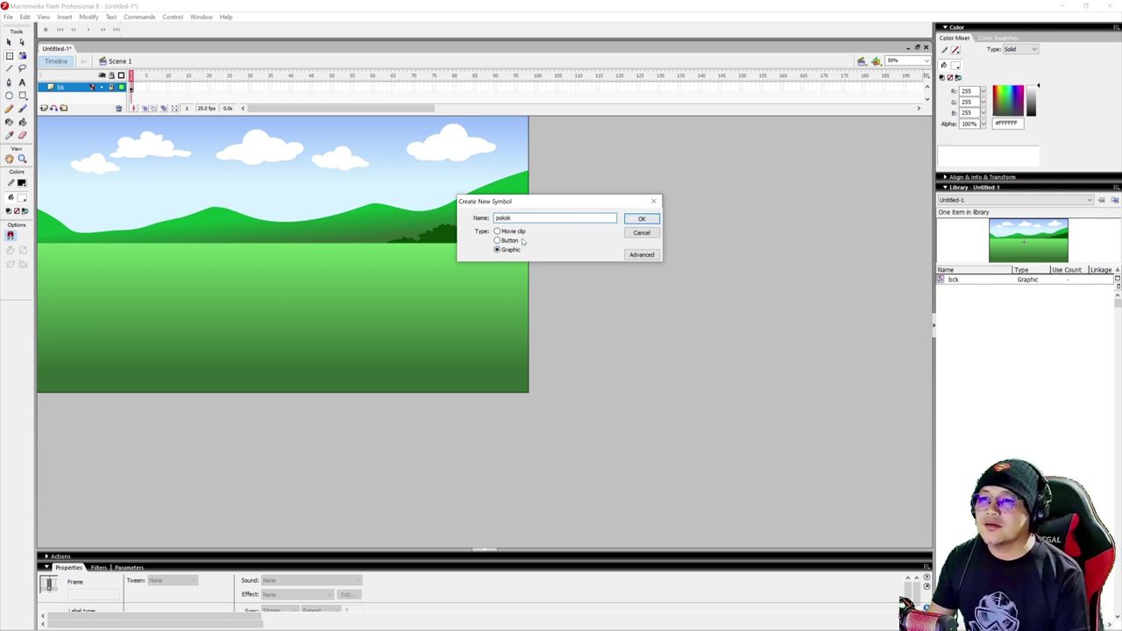
left_click(647, 219)
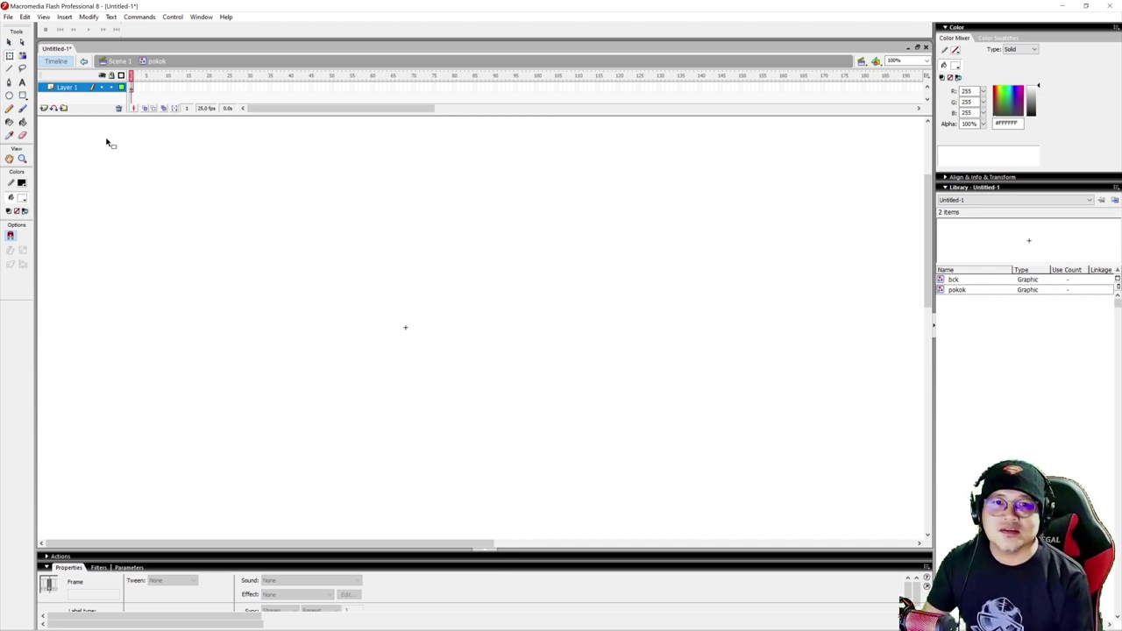
Draw a tree outline with the Pencil tool: a wide scalloped crown above a forked trunk with three branches, spreading roots and a bark line
left_click(10, 110)
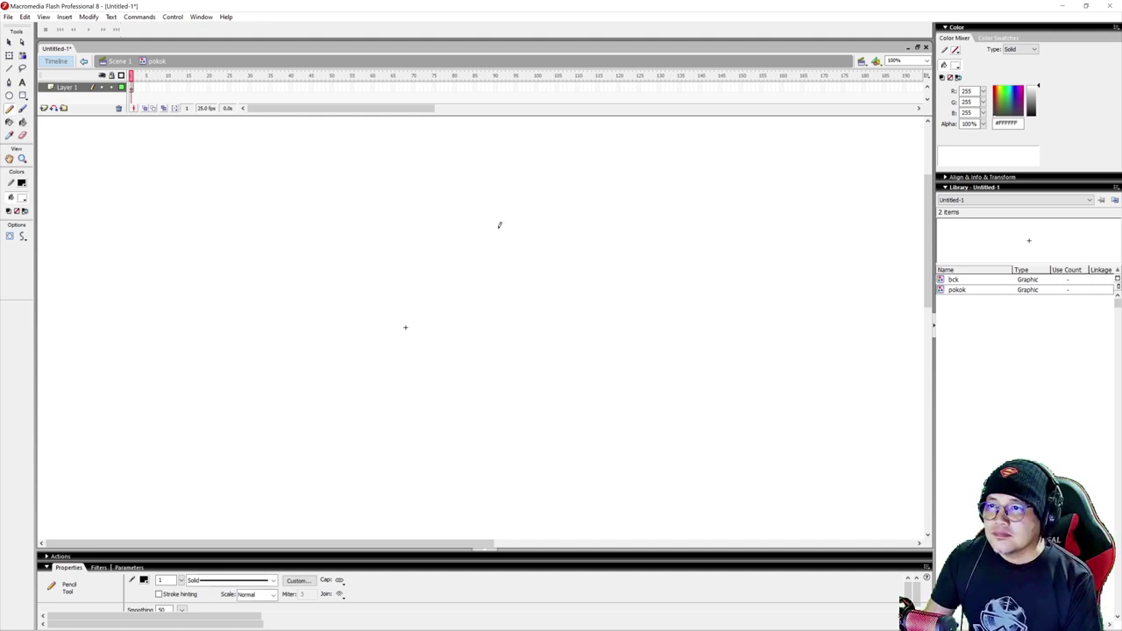
mouse_move(594, 169)
left_mouse_down()
mouse_move(547, 173)
mouse_move(528, 204)
mouse_move(484, 209)
mouse_move(452, 233)
mouse_move(420, 273)
mouse_move(425, 292)
mouse_move(509, 339)
mouse_move(571, 349)
mouse_move(612, 349)
mouse_move(711, 310)
mouse_move(733, 279)
mouse_move(726, 260)
mouse_move(686, 211)
mouse_move(637, 199)
mouse_move(628, 170)
mouse_move(592, 173)
left_mouse_up()
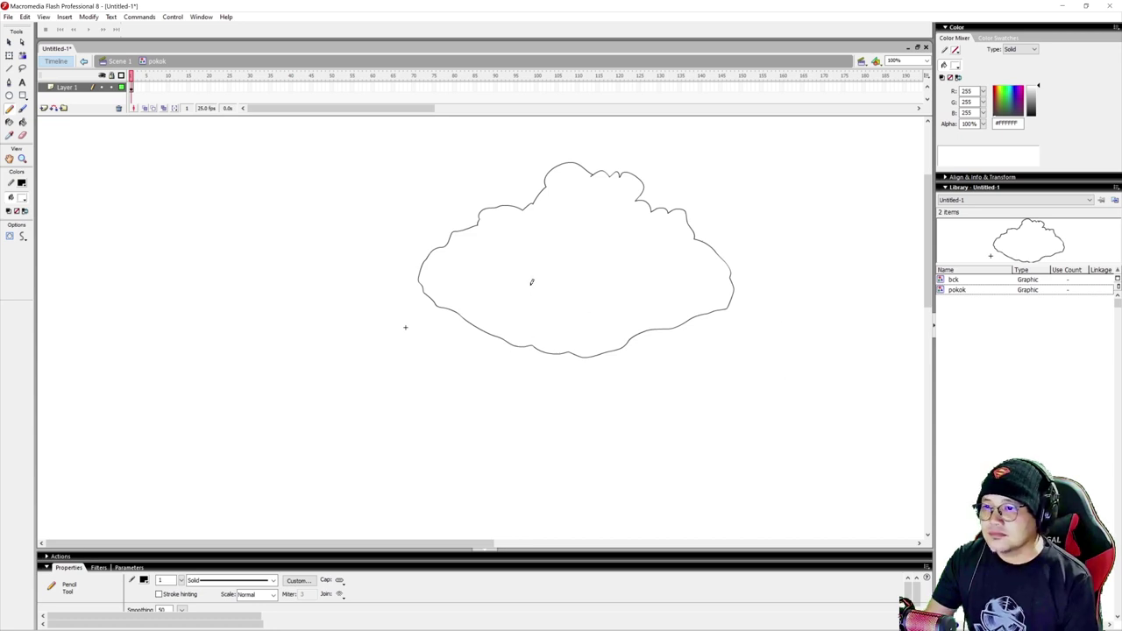
mouse_move(535, 302)
left_mouse_down()
mouse_move(545, 481)
mouse_move(495, 514)
mouse_move(548, 516)
left_mouse_up()
mouse_move(558, 456)
left_mouse_down()
mouse_move(541, 524)
mouse_move(603, 522)
left_mouse_up()
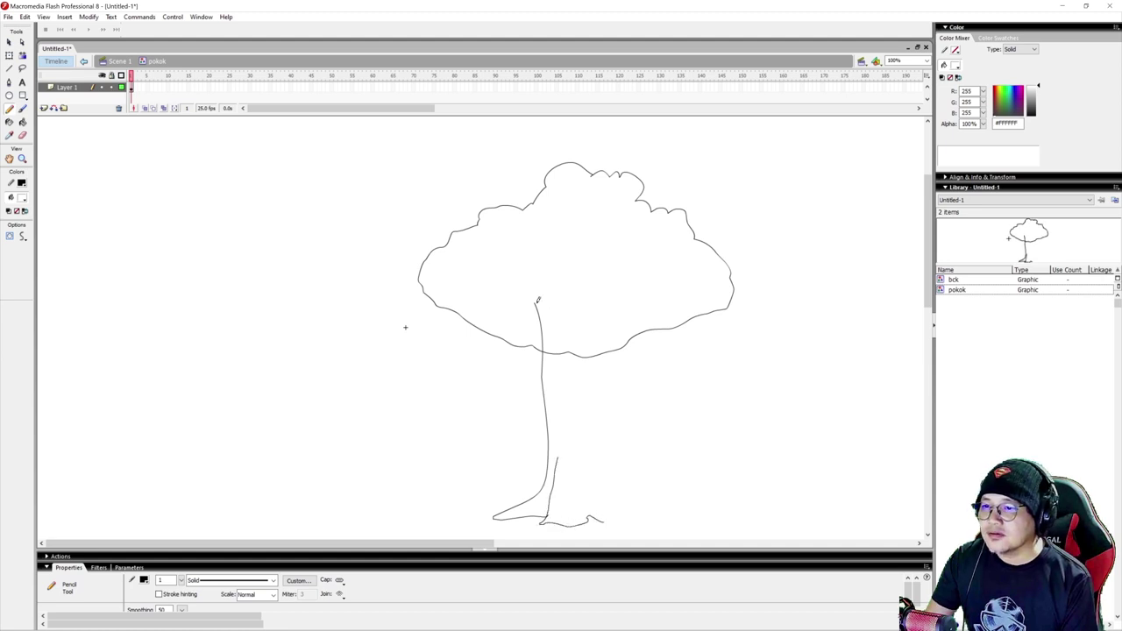
mouse_move(547, 298)
left_mouse_down()
mouse_move(563, 381)
mouse_move(611, 321)
mouse_move(610, 350)
mouse_move(579, 397)
mouse_move(626, 388)
mouse_move(660, 323)
mouse_move(630, 397)
mouse_move(588, 418)
mouse_move(597, 471)
mouse_move(650, 516)
mouse_move(602, 519)
left_mouse_up()
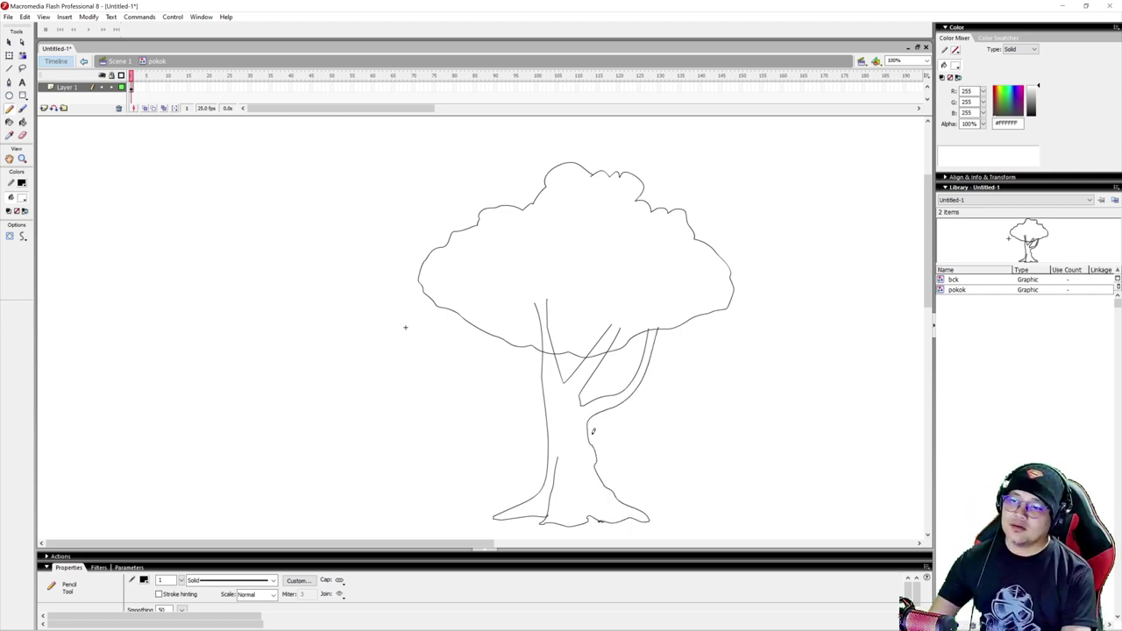
mouse_move(571, 401)
left_mouse_down()
mouse_move(577, 466)
mouse_move(631, 518)
left_mouse_up()
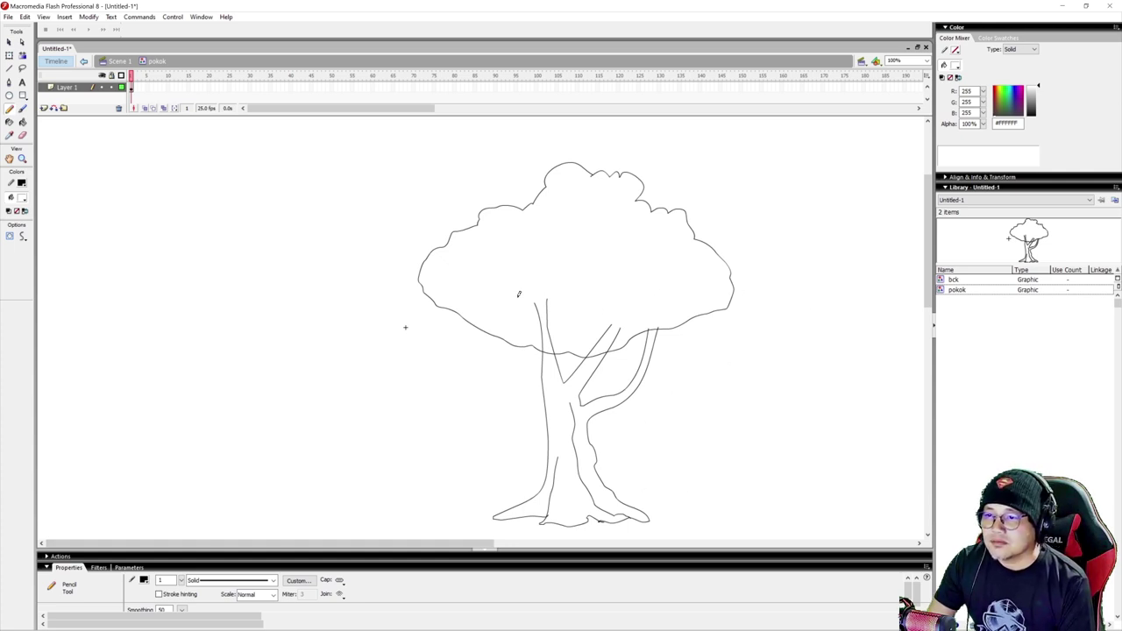
Add small leaf clusters over two branch tips and a second foliage clump behind the crown's upper-left edge
mouse_move(505, 288)
left_mouse_down()
mouse_move(555, 291)
mouse_move(629, 326)
left_mouse_up()
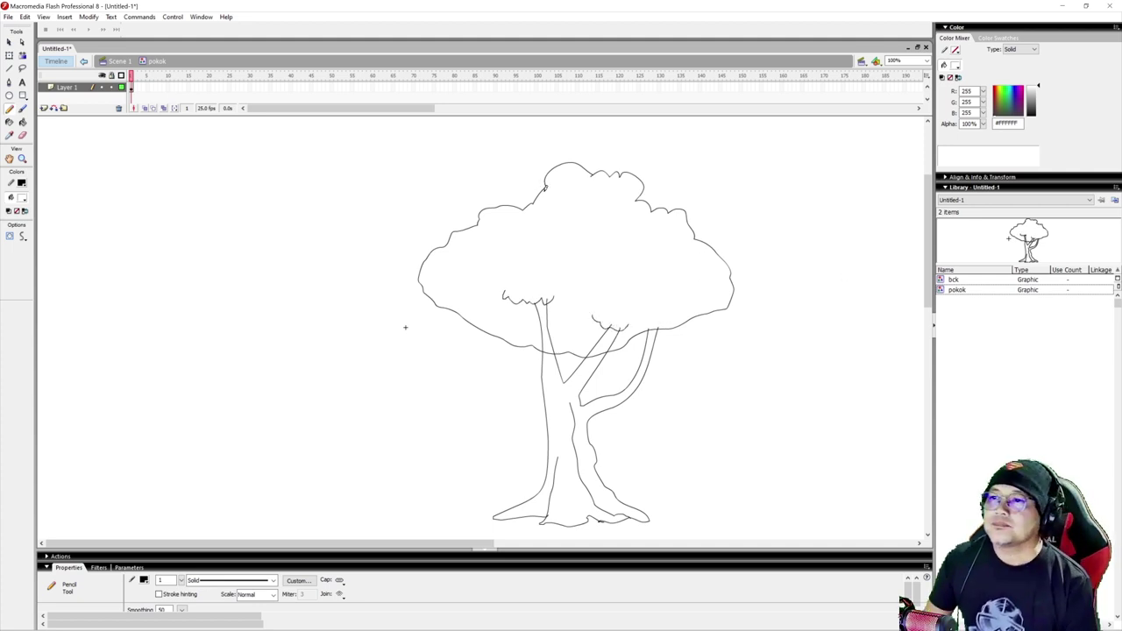
mouse_move(545, 186)
left_mouse_down()
mouse_move(518, 188)
mouse_move(503, 168)
mouse_move(471, 202)
mouse_move(452, 204)
mouse_move(451, 247)
left_mouse_up()
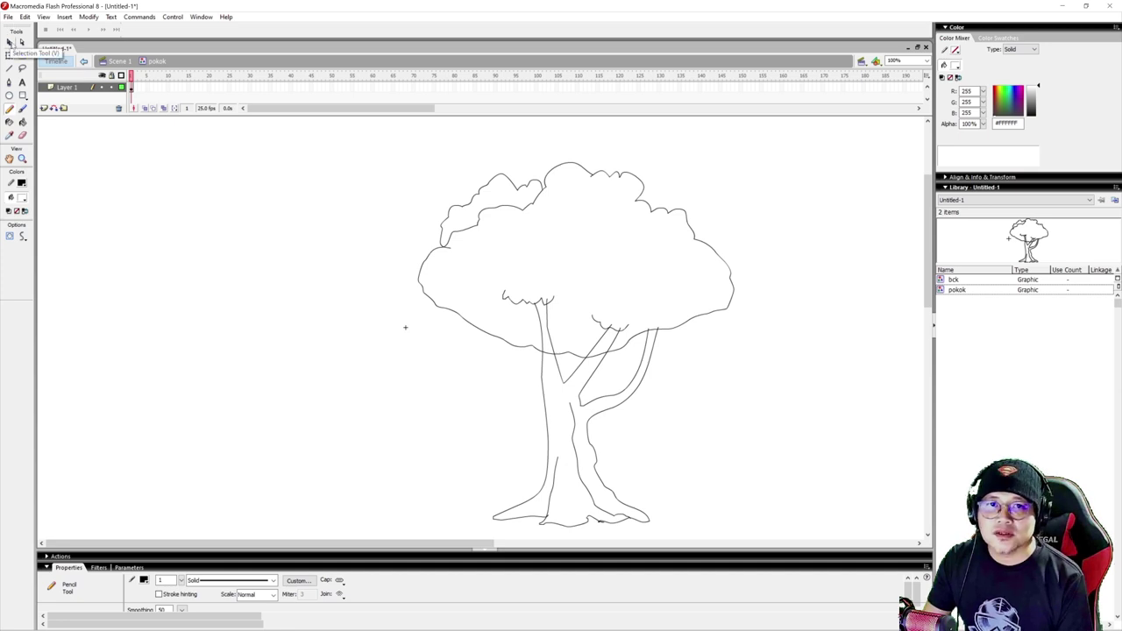
Delete the crown line segments crossing the trunk and branches, and trim the stray line ends at the branch tips
left_click(9, 44)
left_click(553, 357)
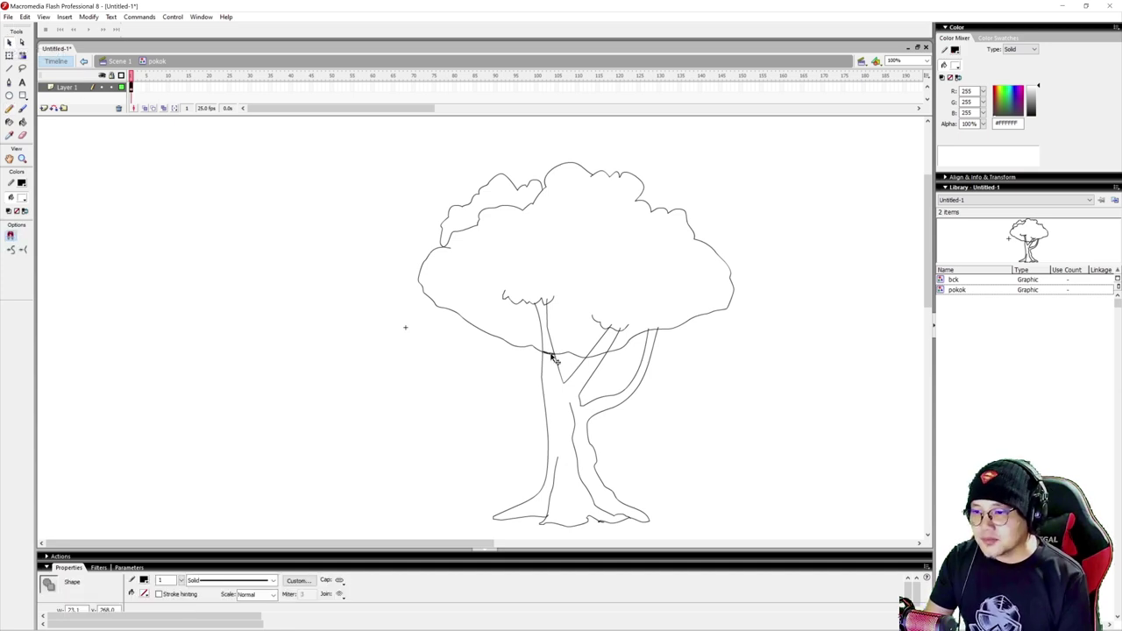
mouse_move(553, 358)
left_mouse_down()
mouse_move(601, 366)
mouse_move(613, 327)
left_mouse_up()
left_click(622, 329)
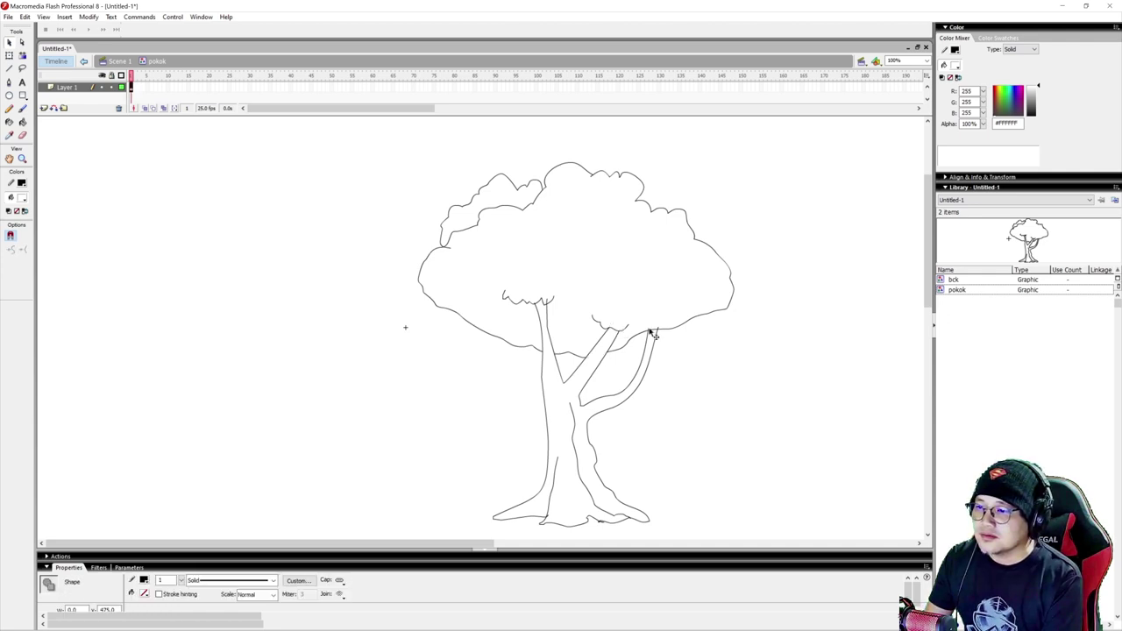
left_click(657, 327)
left_click(546, 303)
left_click(538, 305)
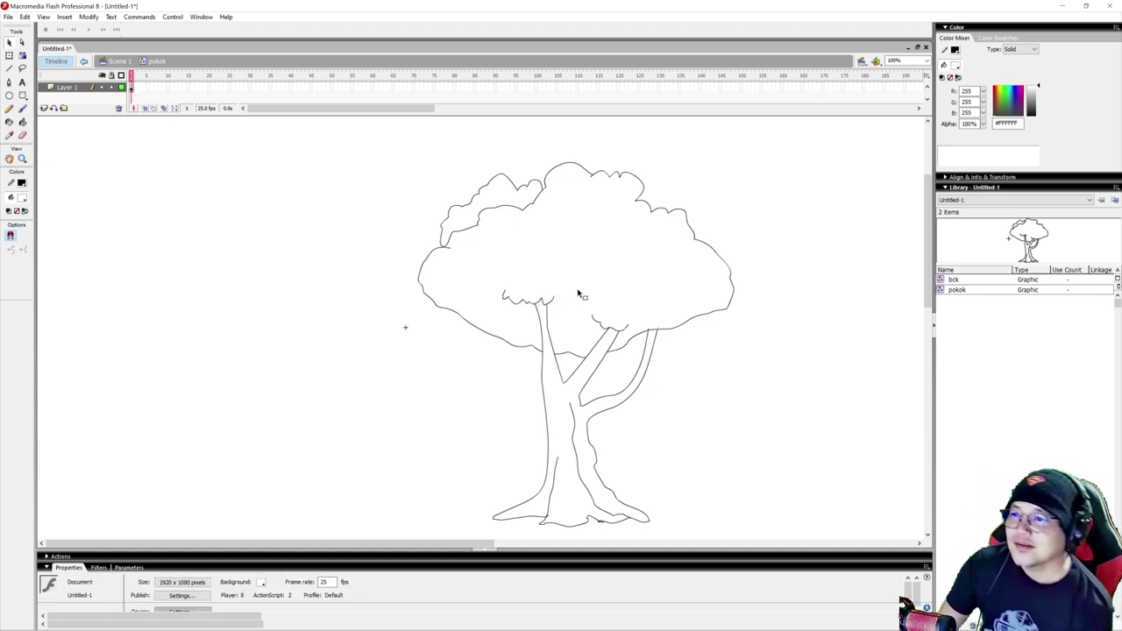
left_click(451, 250)
left_click(469, 284)
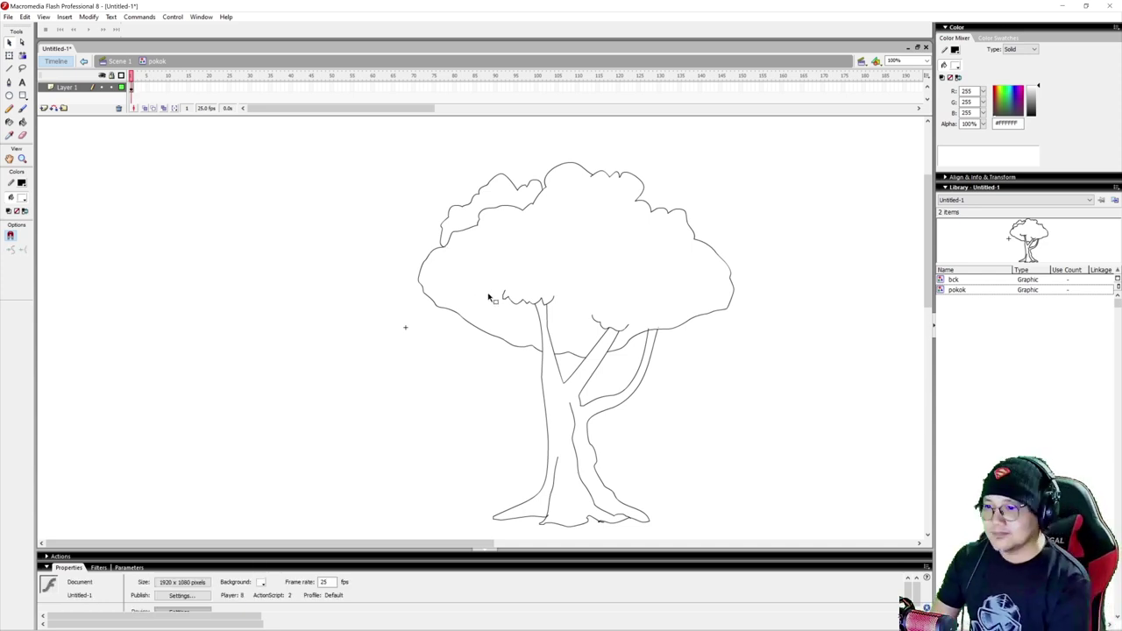
left_click(647, 330)
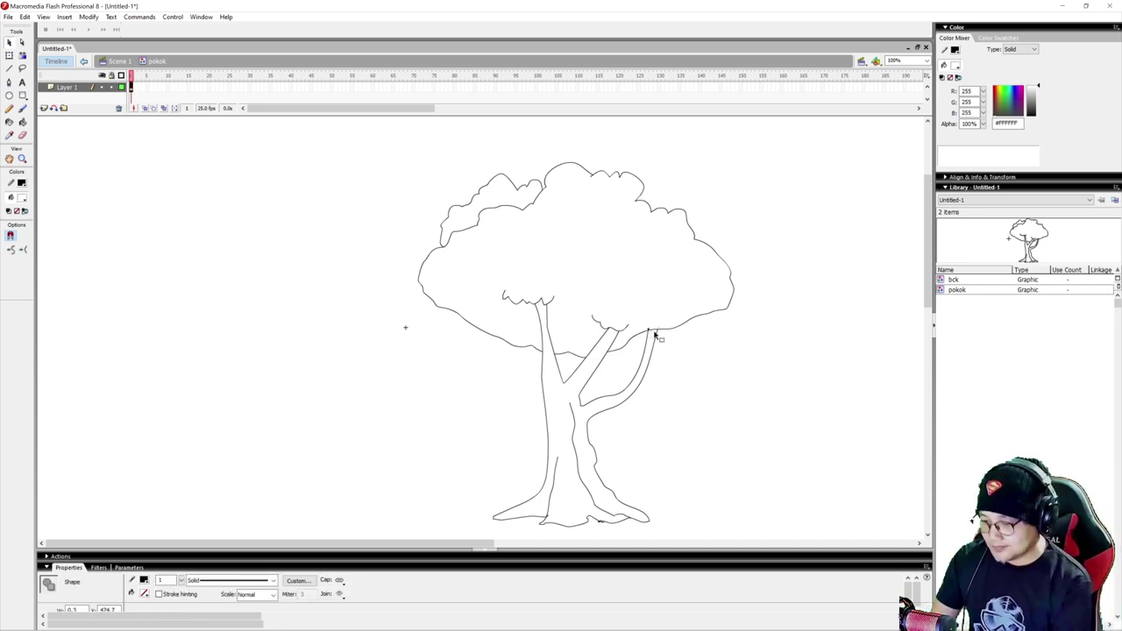
left_click(654, 335)
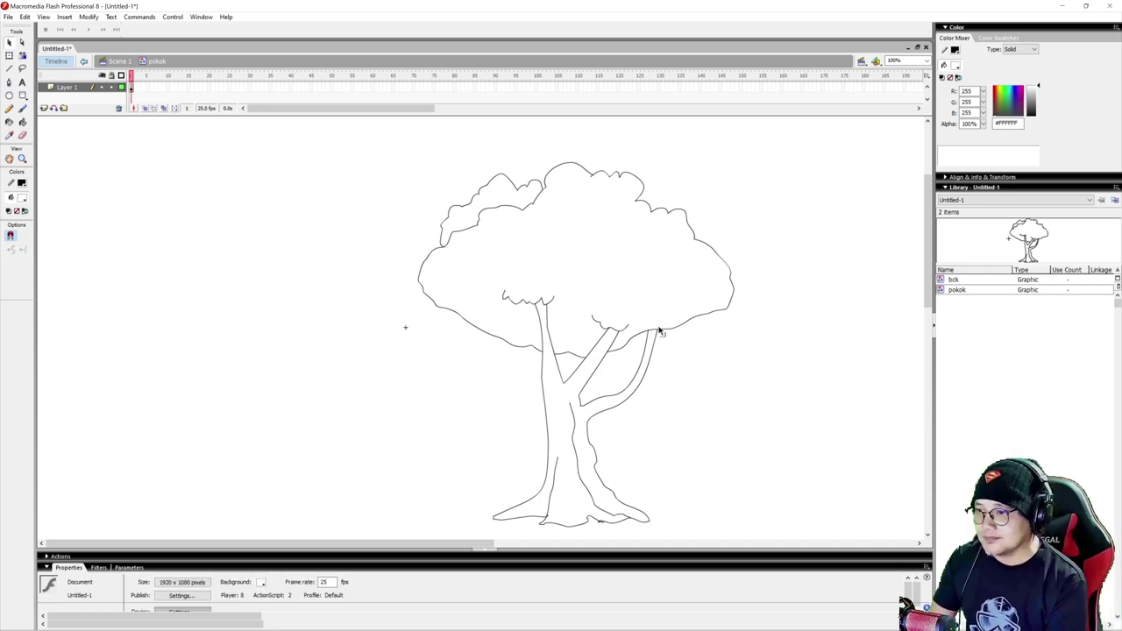
Fill the main crown of the tree with green #009900
left_click(23, 123)
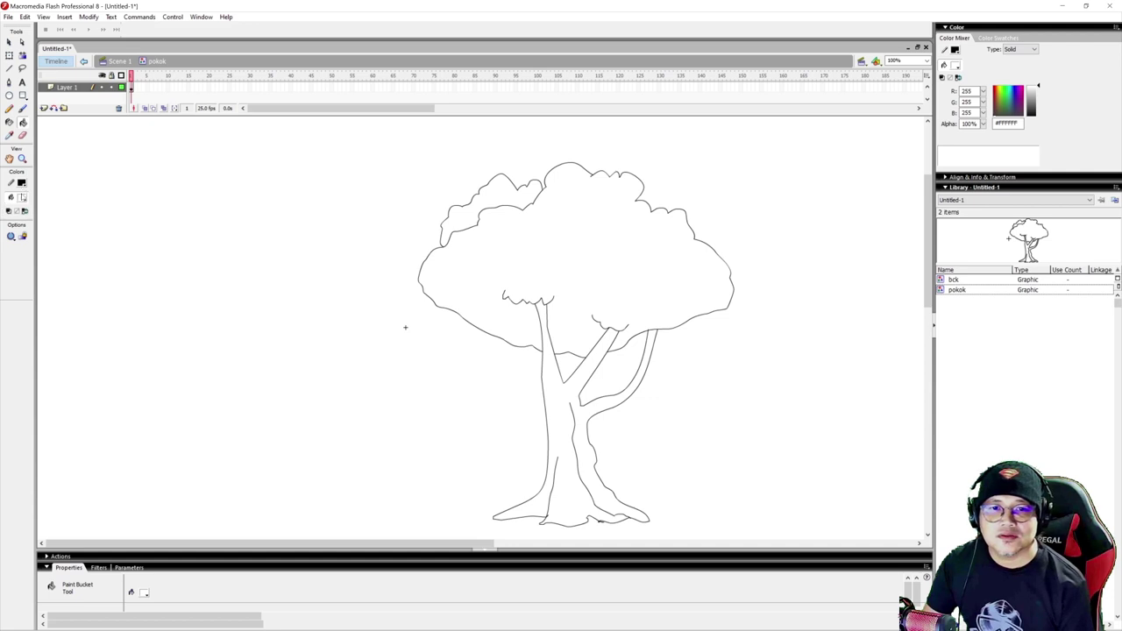
left_click(23, 198)
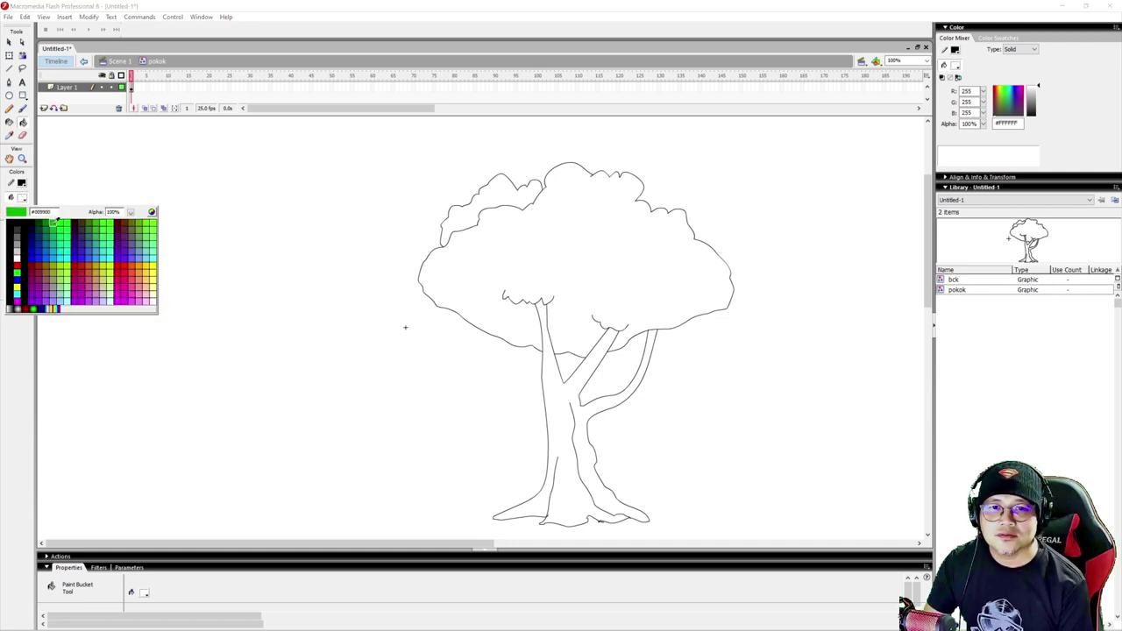
left_click(56, 221)
left_click(576, 230)
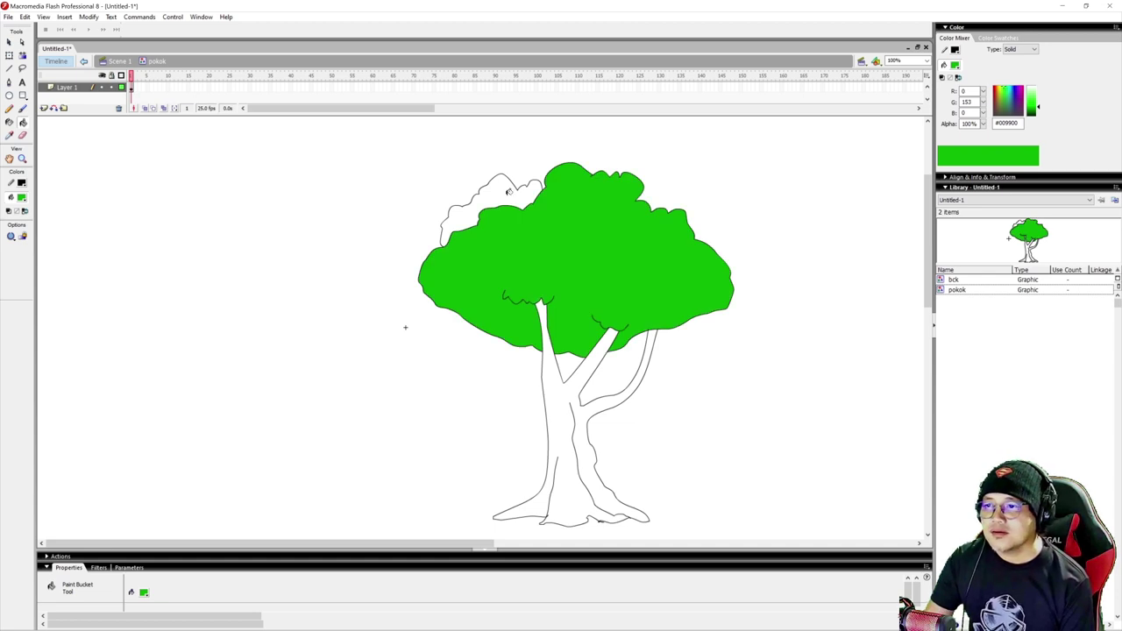
Fill the trunk and branches with brown #996633
left_click(21, 198)
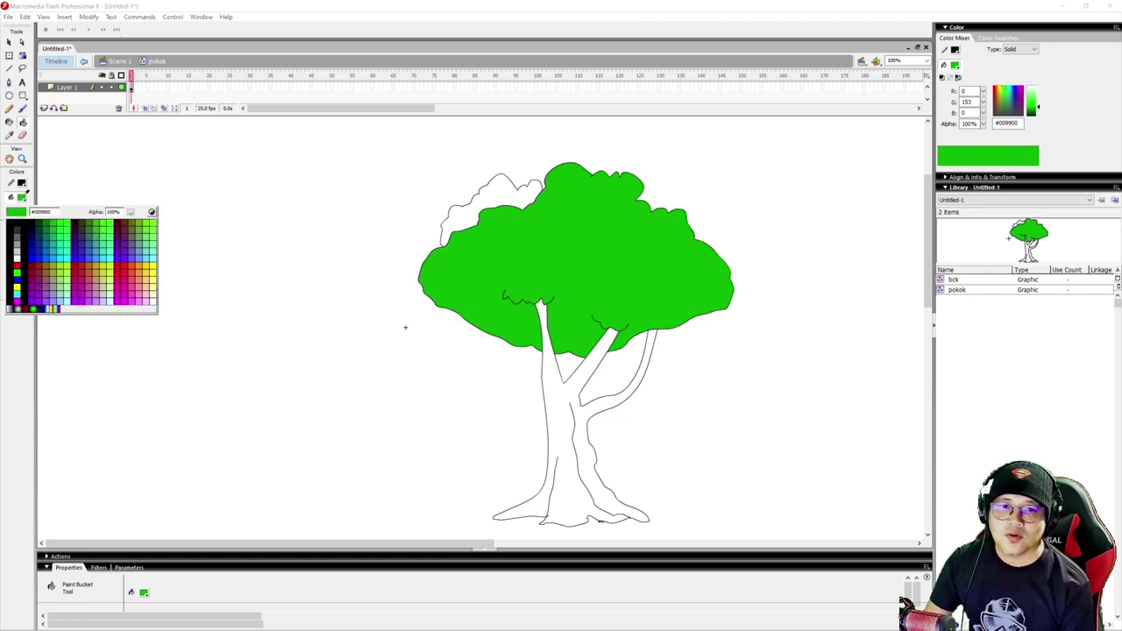
left_click(45, 271)
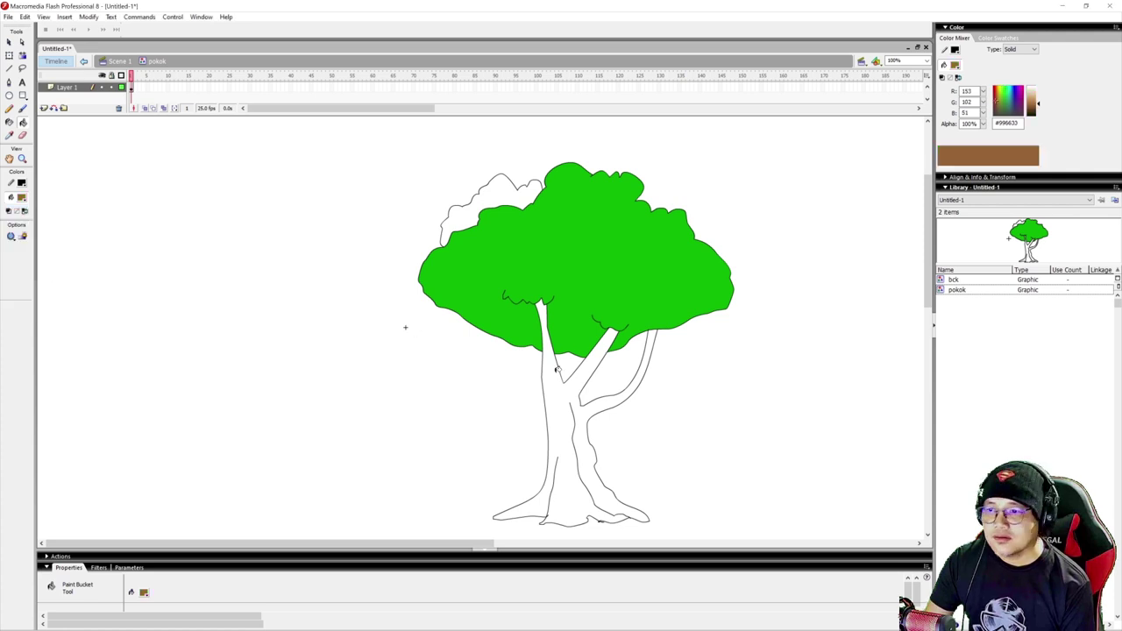
left_click(559, 370)
Fill the foliage clump behind the crown with dark green #336633
left_click(22, 199)
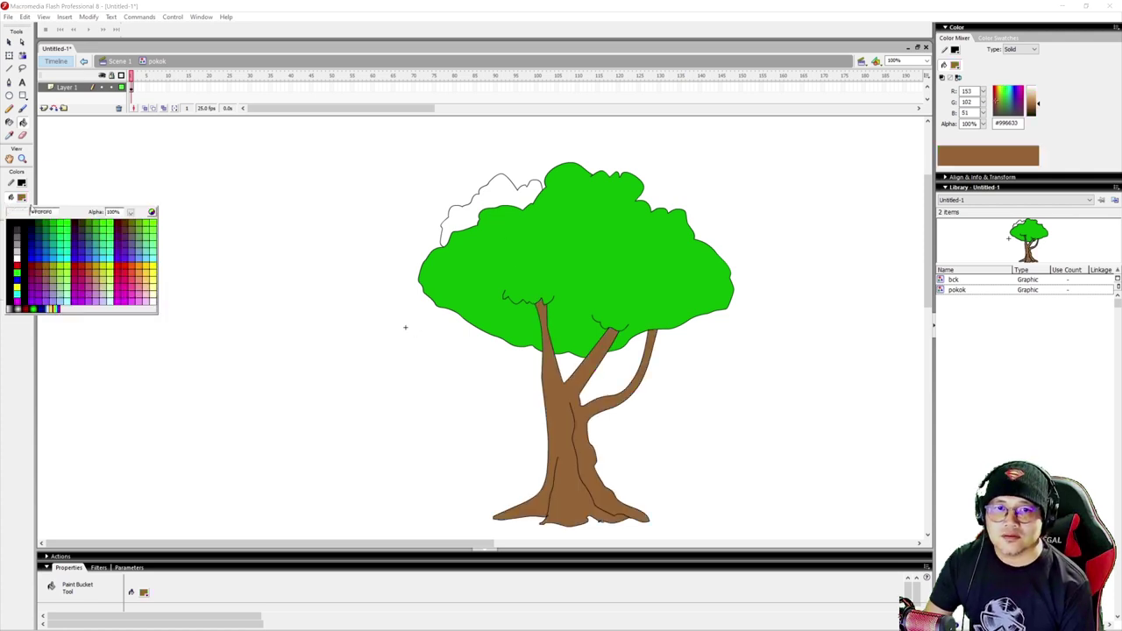
left_click(96, 230)
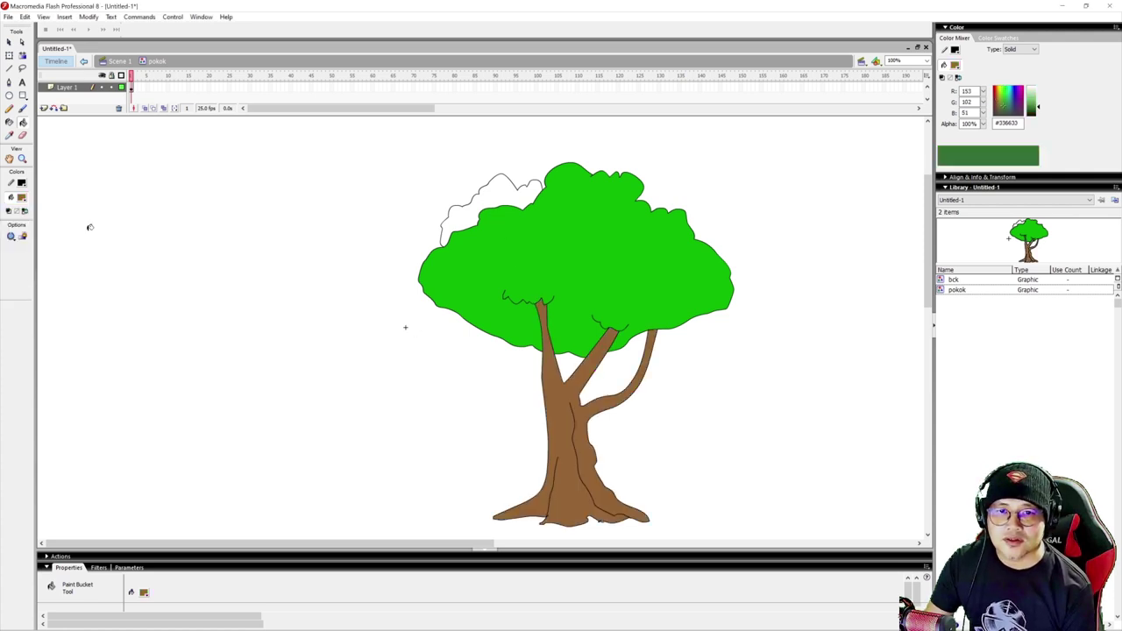
left_click(497, 186)
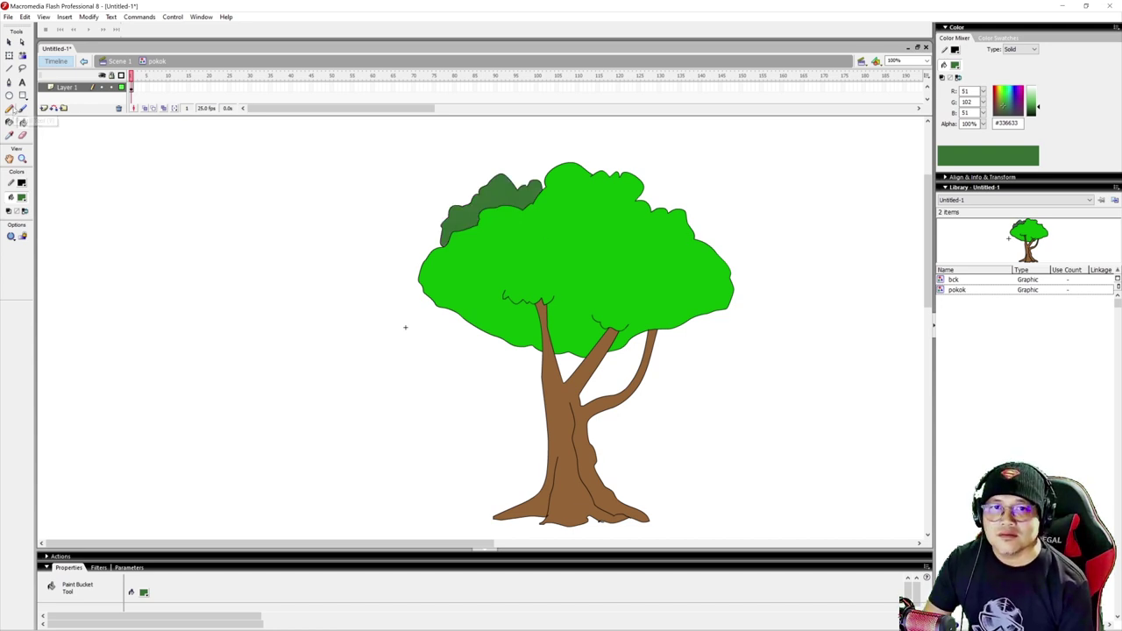
Set the Pencil stroke height to 0.25 and draw a jagged shading boundary along the crown's right side and lower edge
left_click(9, 41)
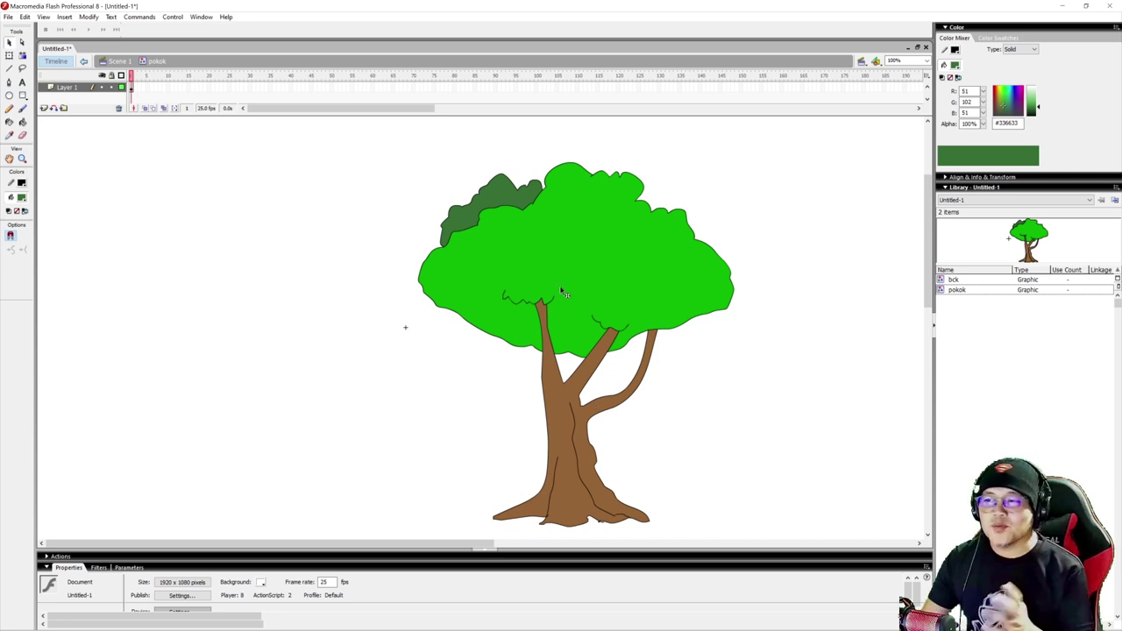
left_click(10, 109)
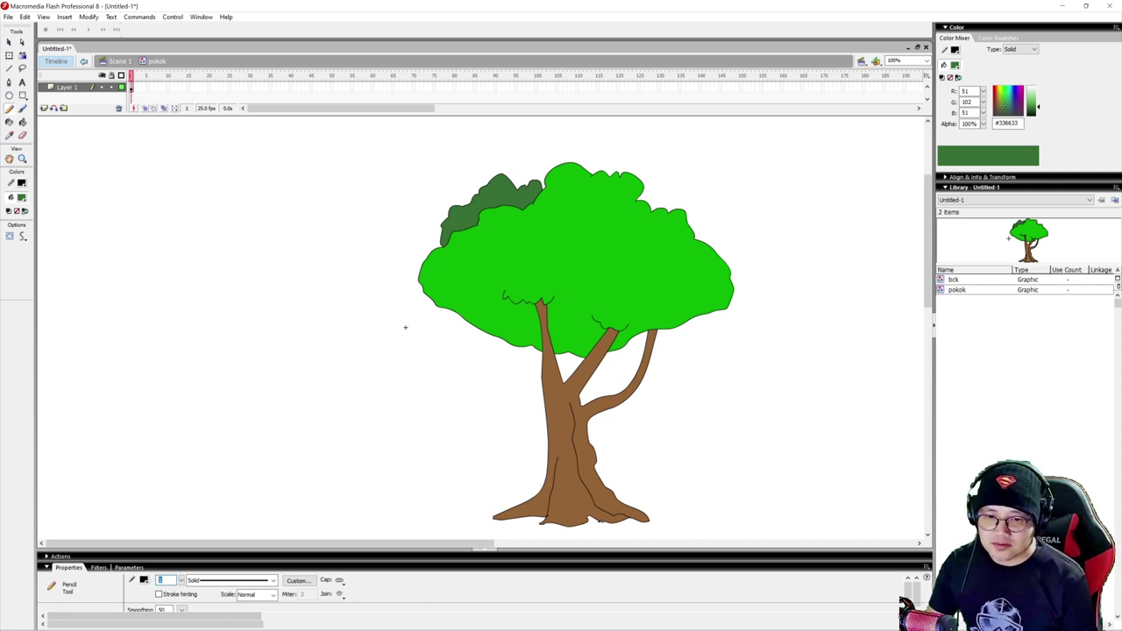
left_click(182, 581)
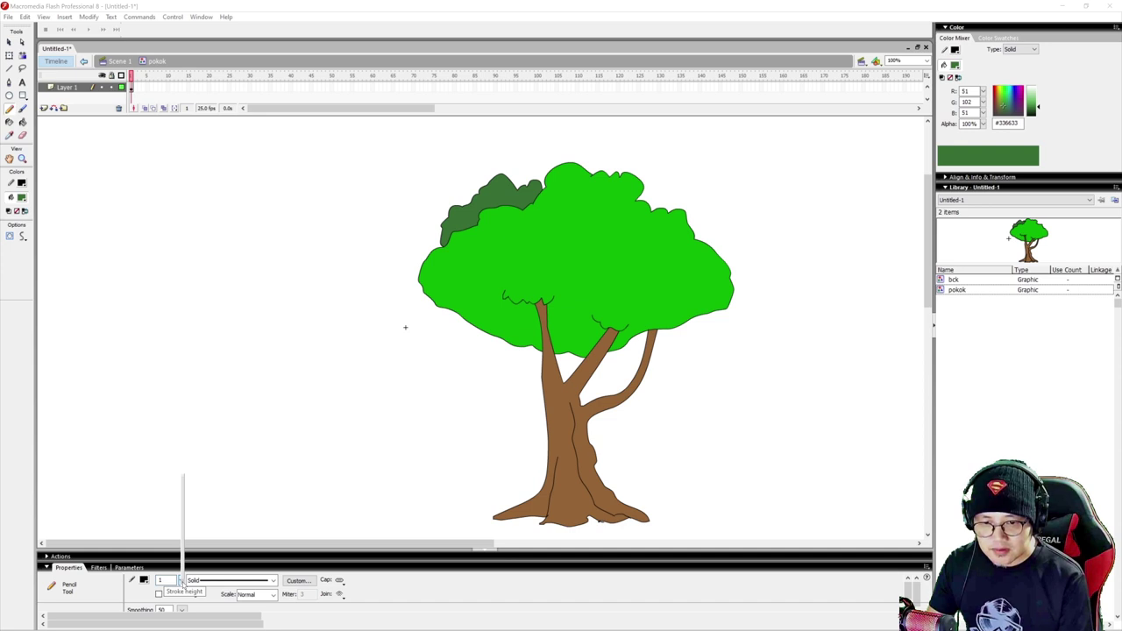
left_click_drag(182, 582, 181, 584)
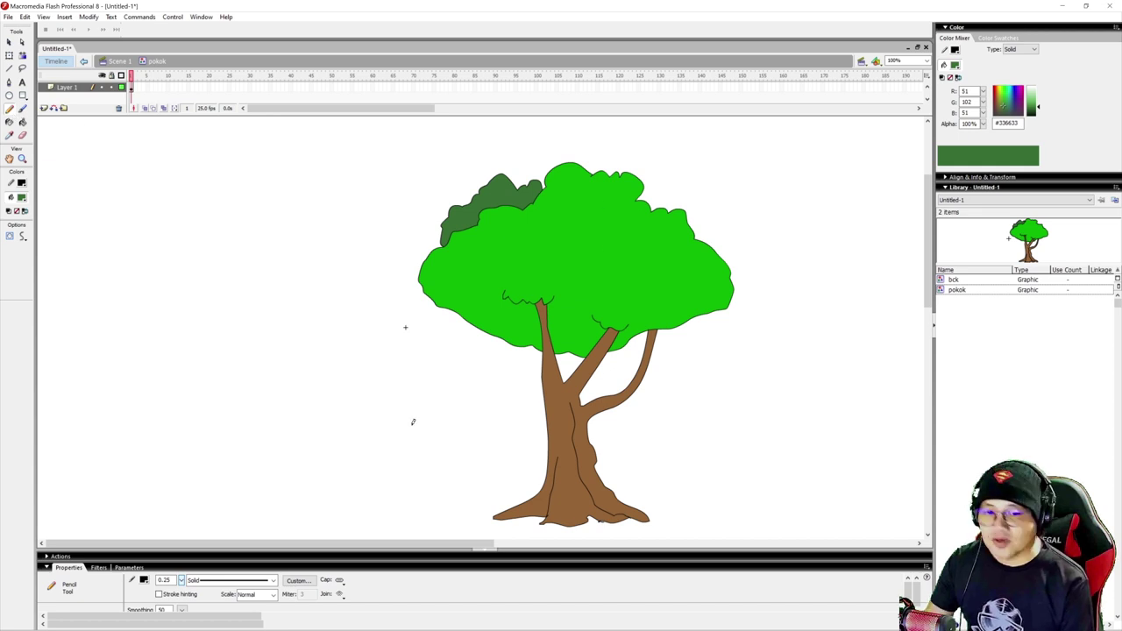
mouse_move(661, 199)
left_mouse_down()
mouse_move(688, 271)
mouse_move(681, 288)
mouse_move(612, 283)
mouse_move(568, 324)
mouse_move(522, 322)
mouse_move(419, 280)
left_mouse_up()
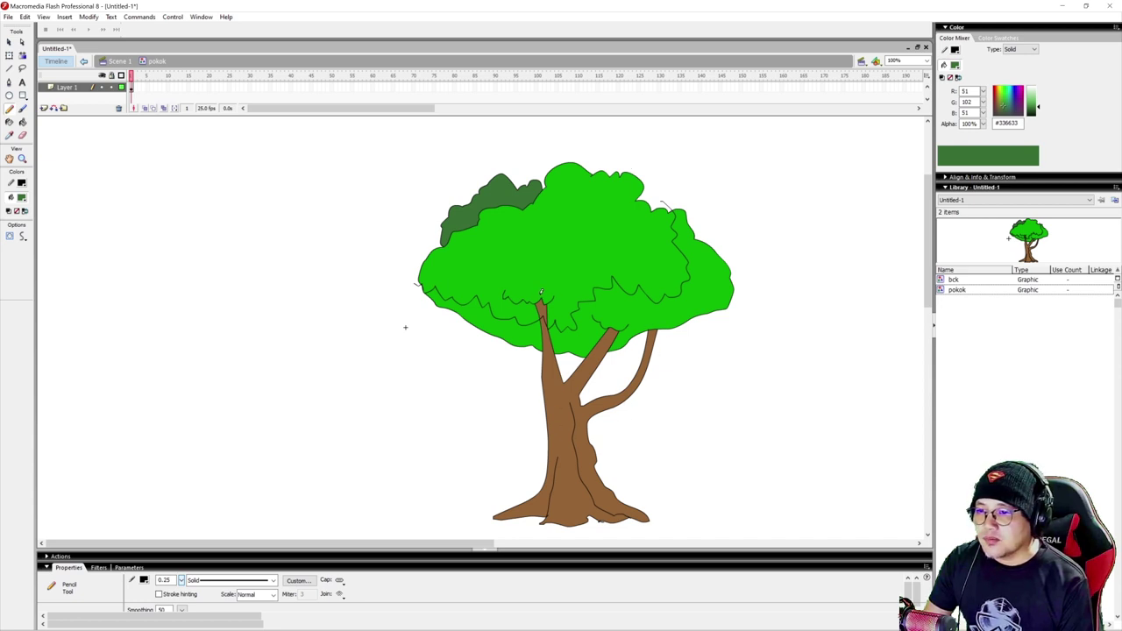
Draw shading boundary lines down the trunk and along the left and right roots
left_click_drag(544, 324, 571, 530)
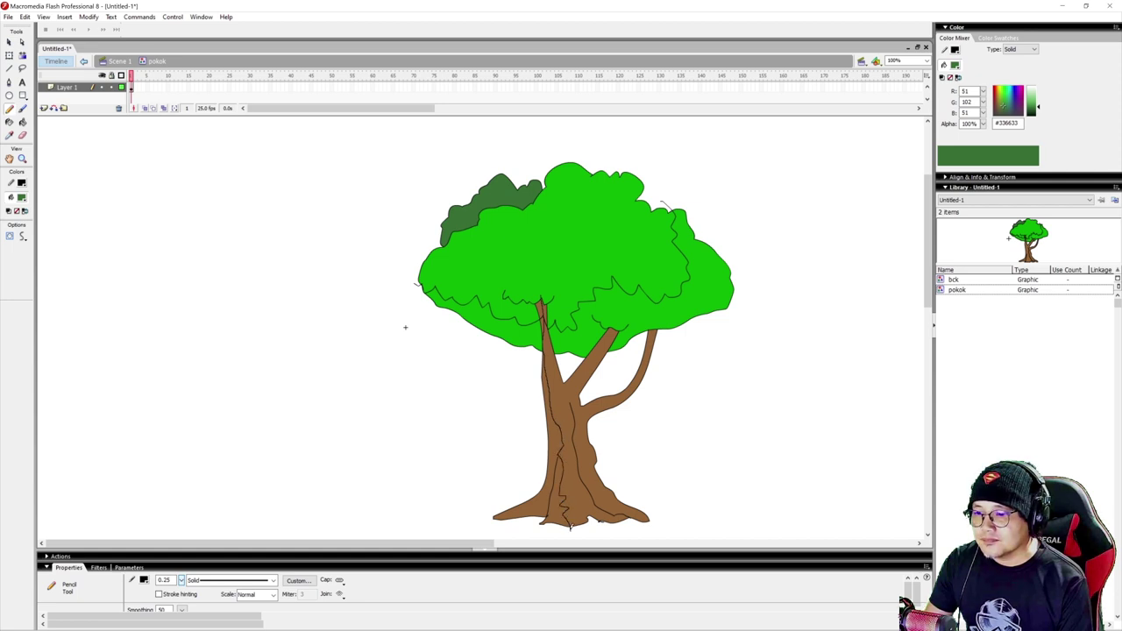
left_click_drag(555, 482, 493, 520)
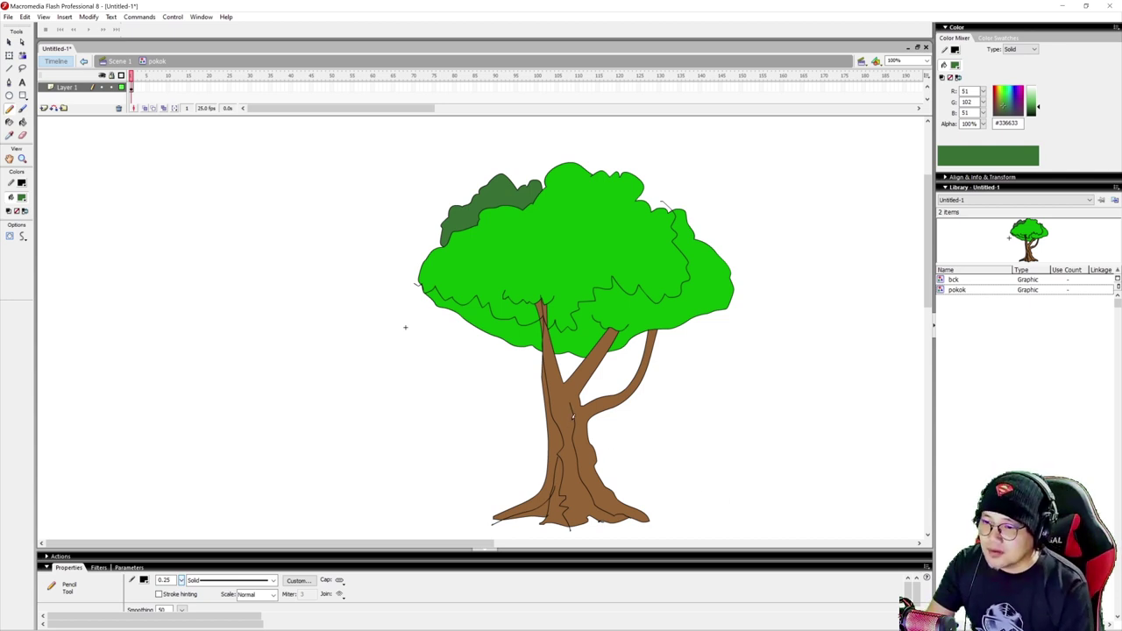
mouse_move(581, 450)
left_mouse_down()
mouse_move(600, 497)
mouse_move(654, 521)
left_mouse_up()
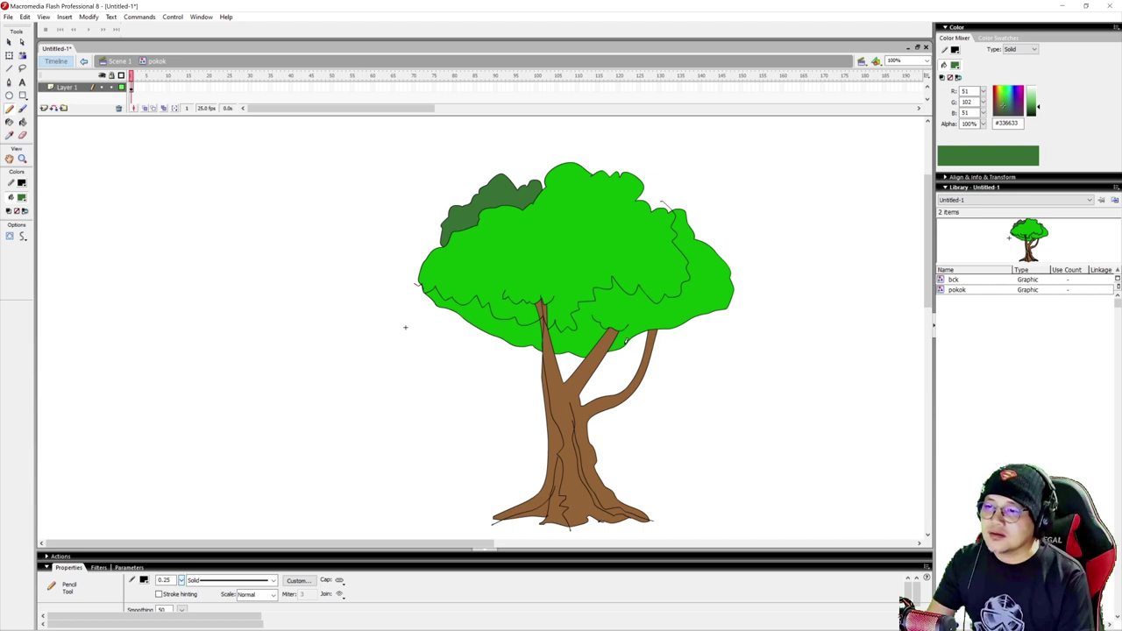
Sample the crown's green, darken it to #016D01, and fill the shaded areas along the crown's right side and lower edge
left_click(10, 135)
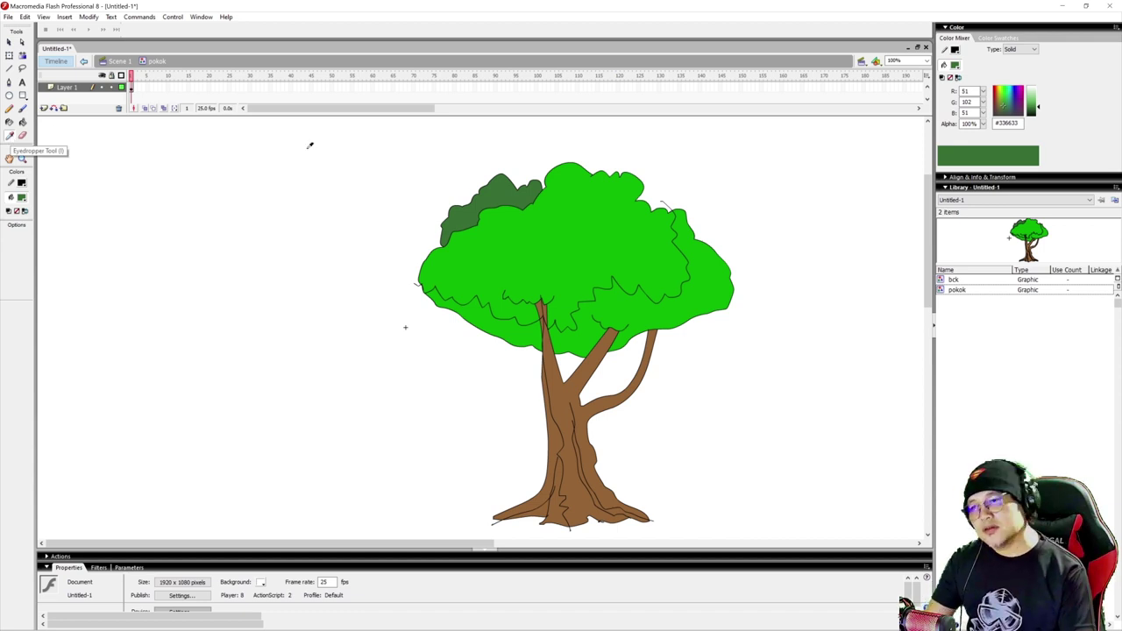
left_click(581, 227)
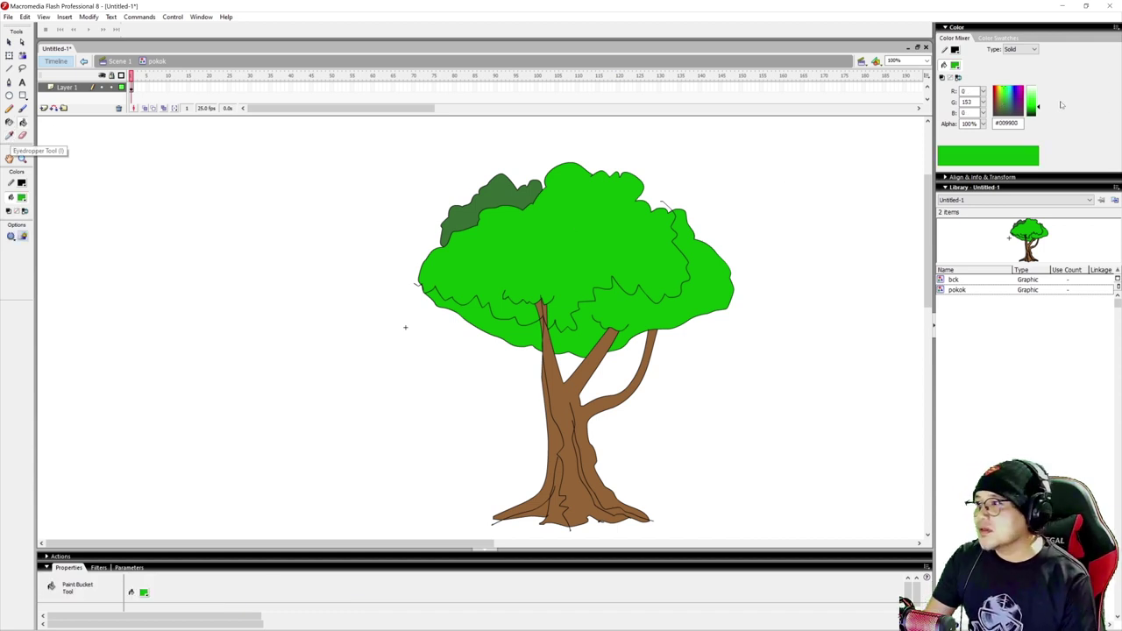
left_click_drag(1038, 106, 1038, 110)
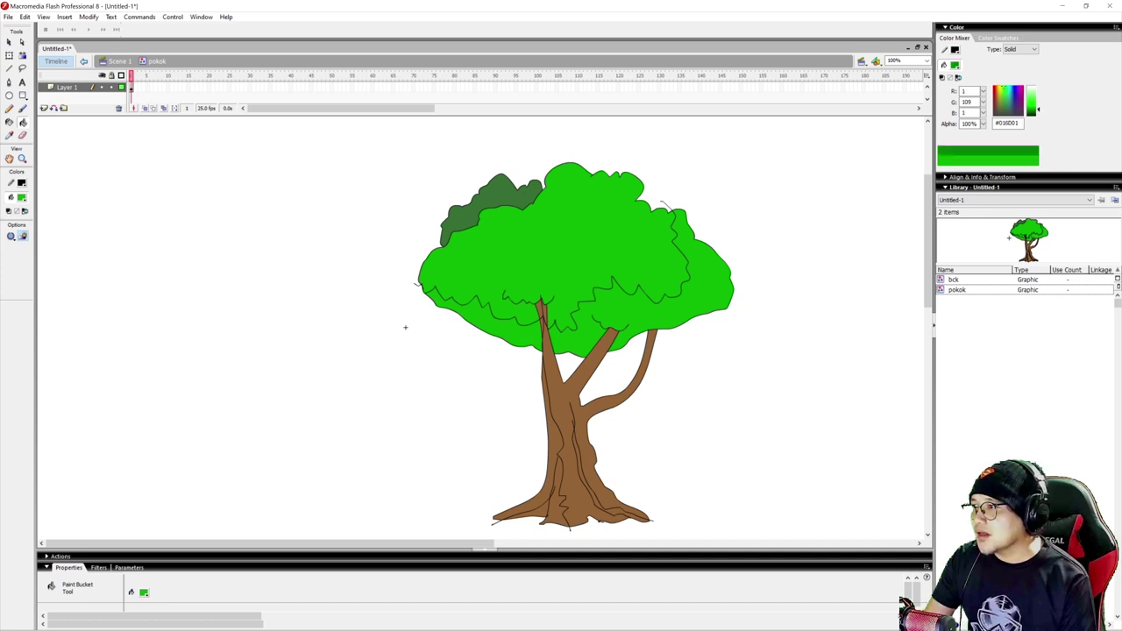
left_click(720, 287)
left_click(515, 333)
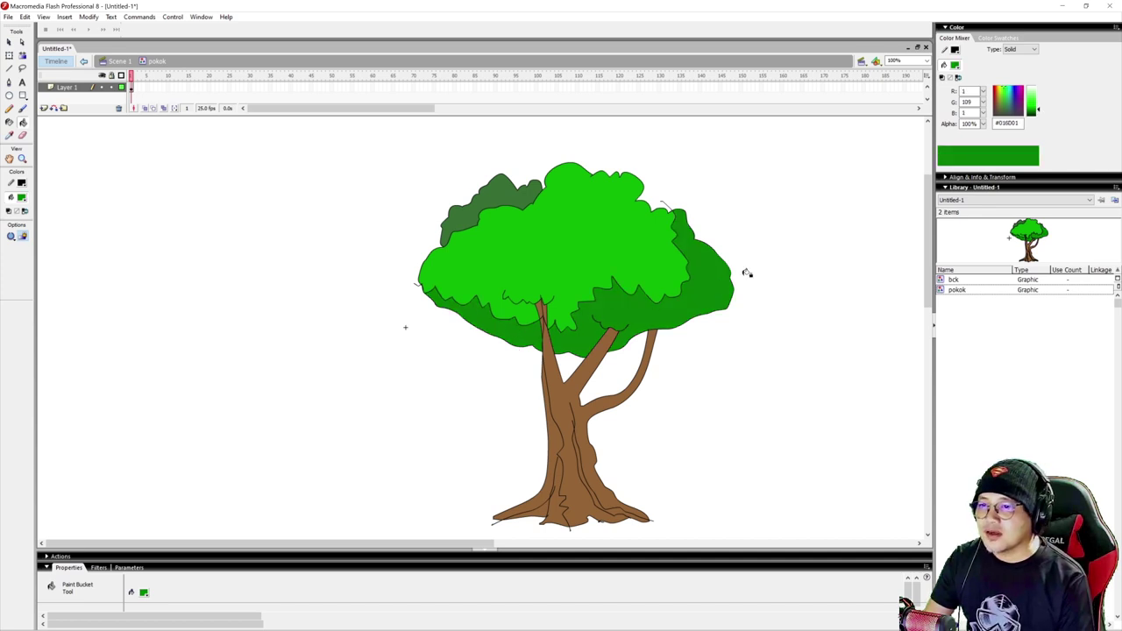
Draw a shading line on the left branch and fill the shaded areas of branch and trunk with the sampled brown darkened to #734D26
left_click(9, 136)
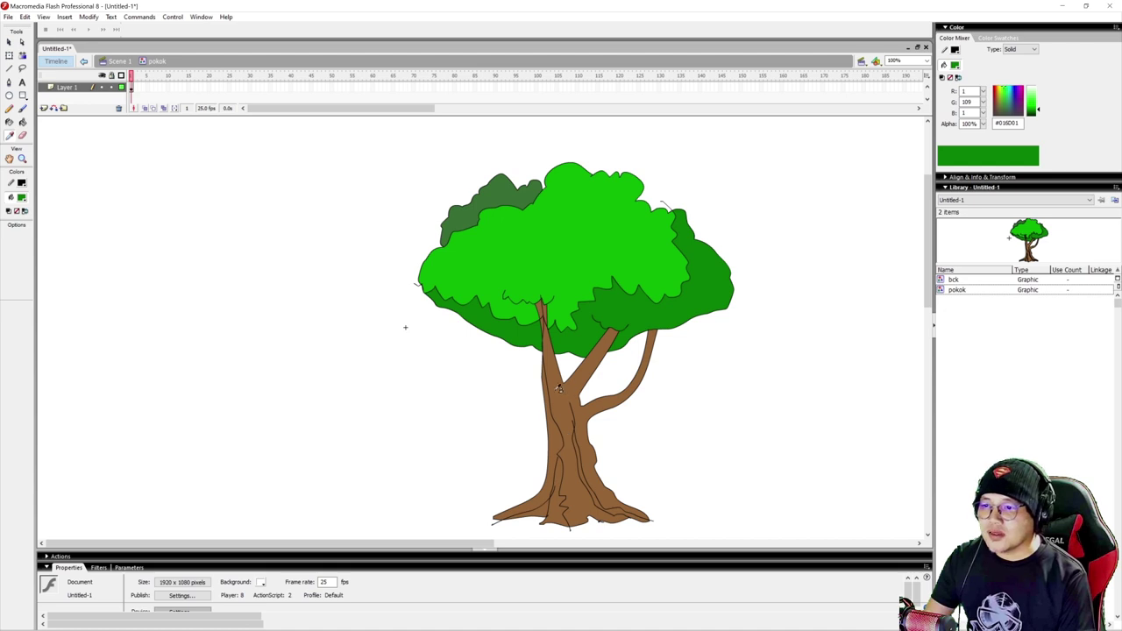
left_click(562, 392)
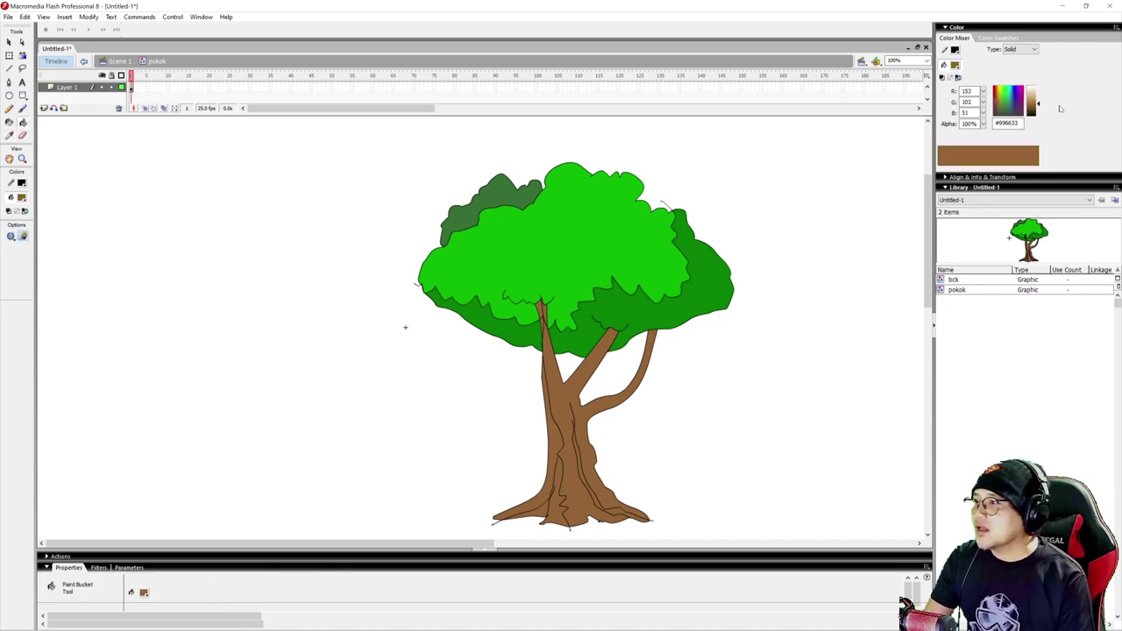
left_click_drag(1039, 105, 1039, 109)
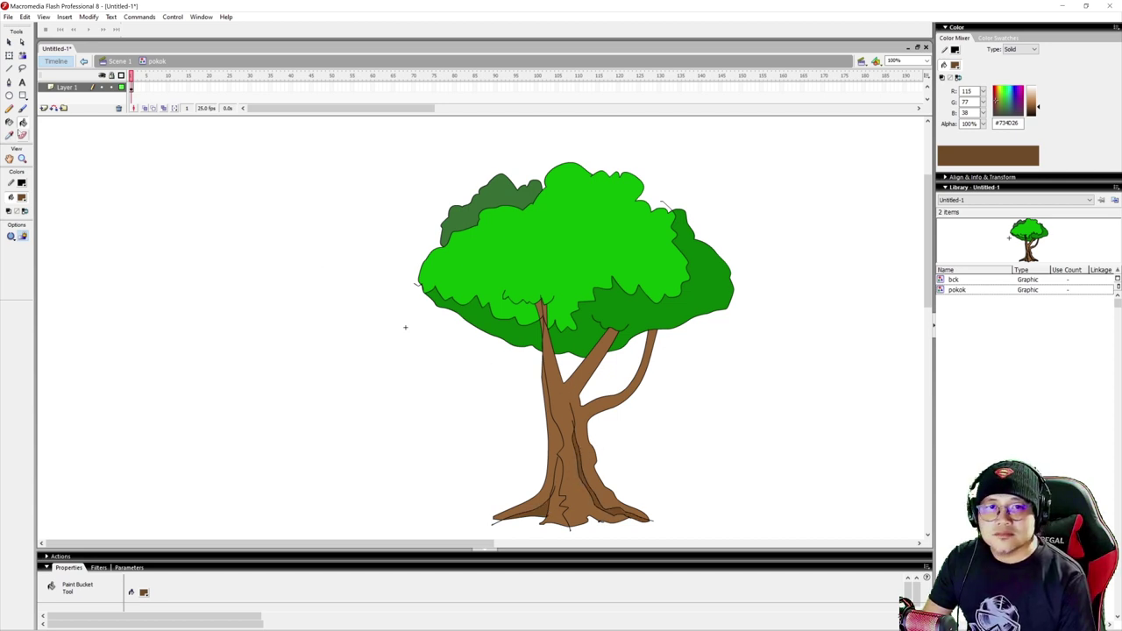
left_click(10, 109)
left_click_drag(551, 338, 555, 384)
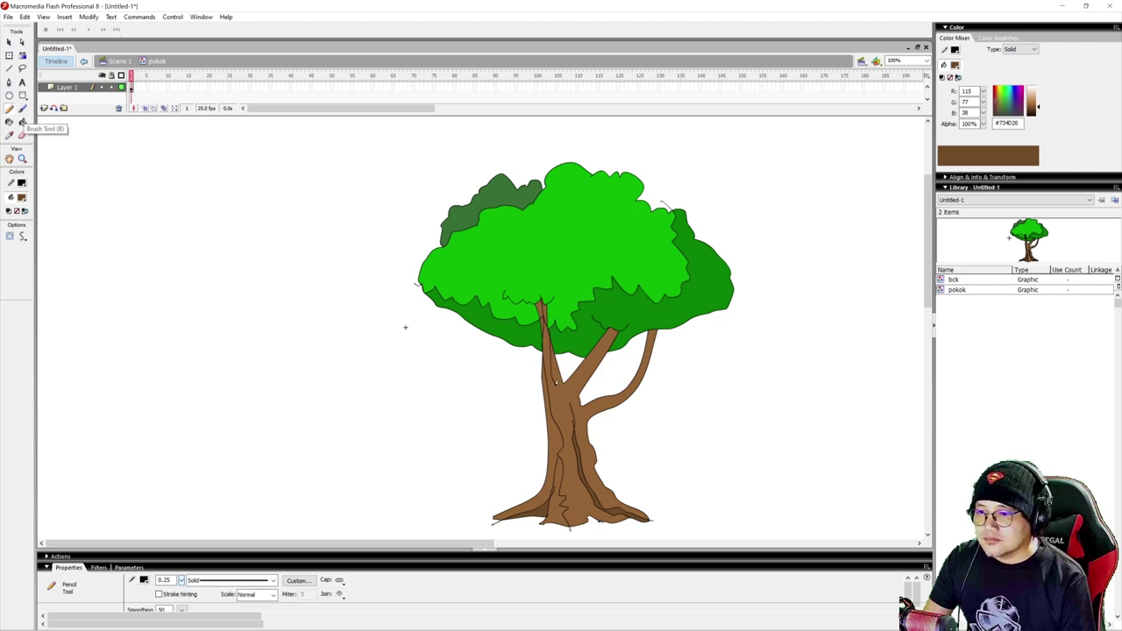
left_click(22, 122)
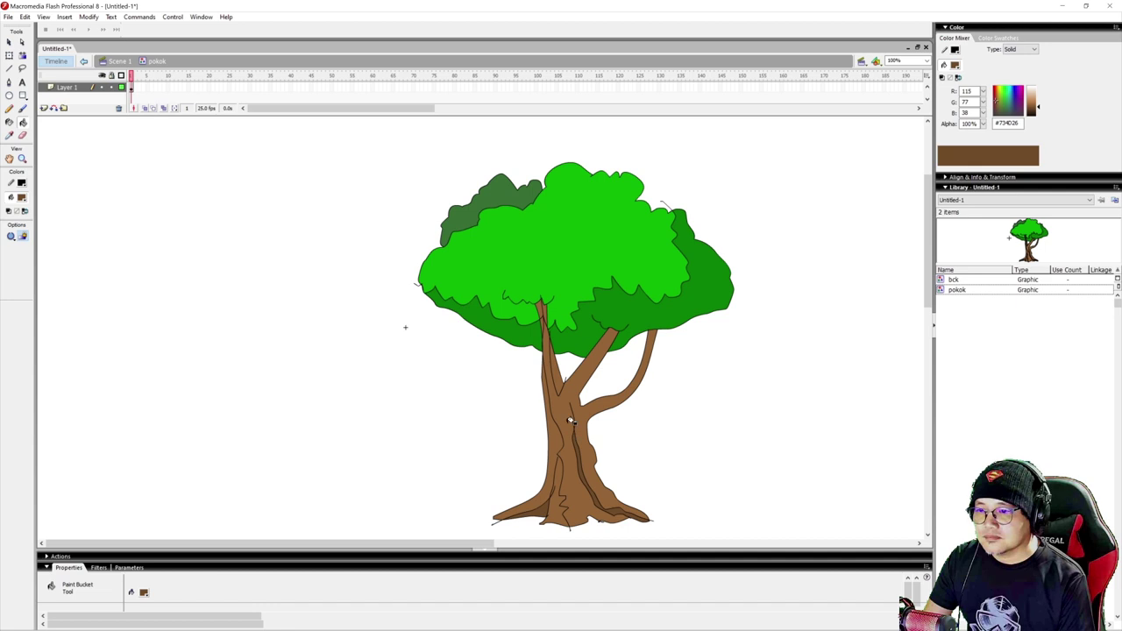
left_click(561, 372)
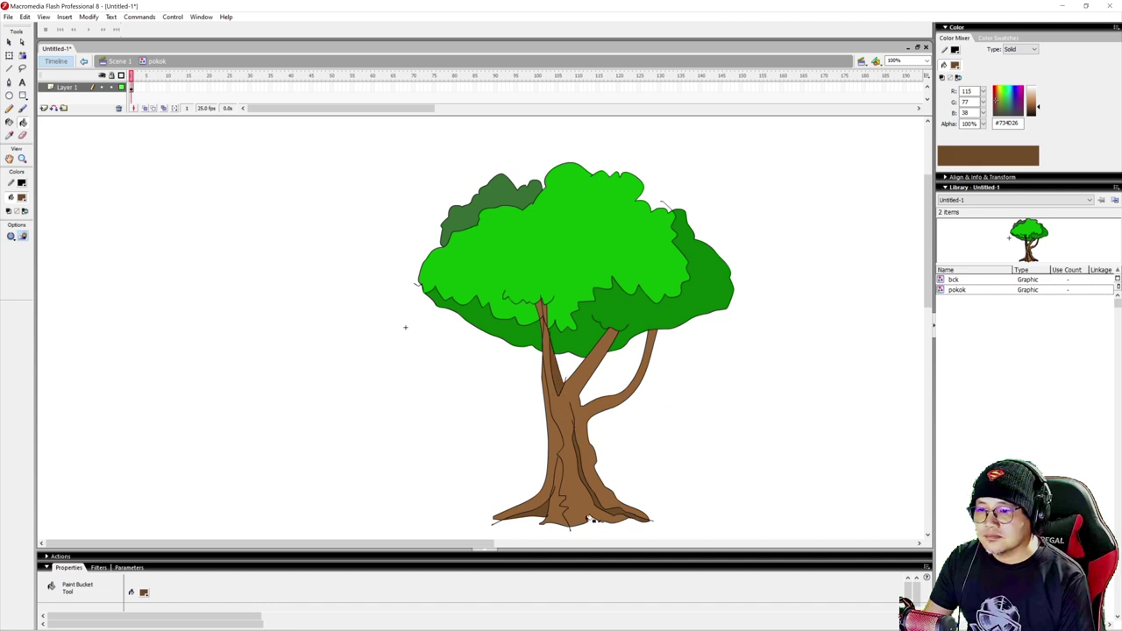
left_click(568, 514)
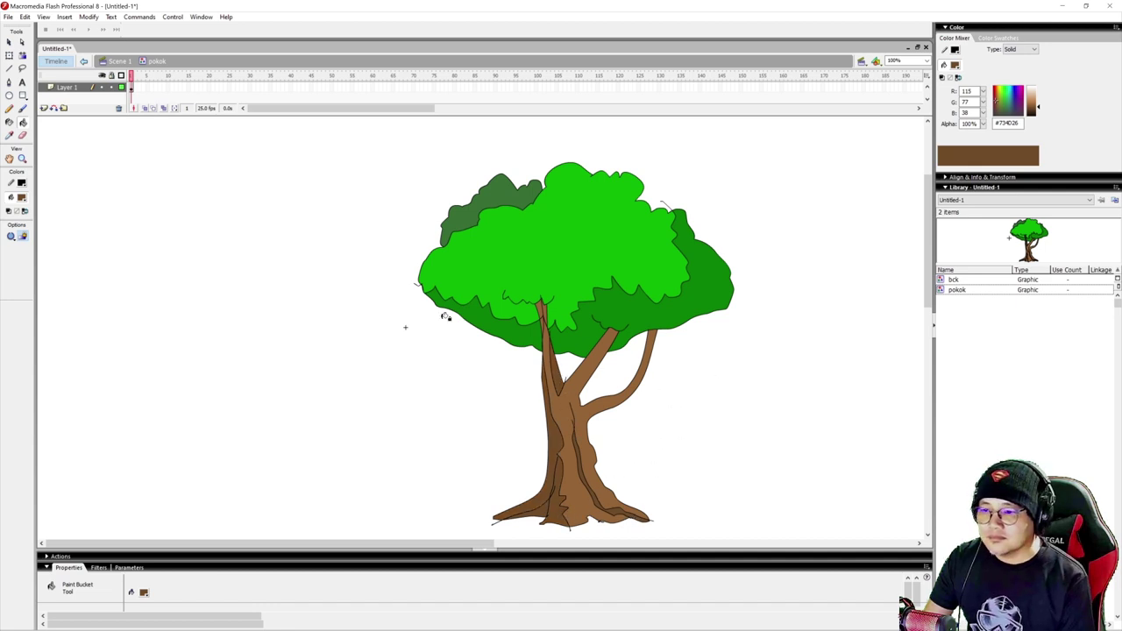
Delete the jagged shading boundary lines running through the crown and down the left part of the trunk
key("v")
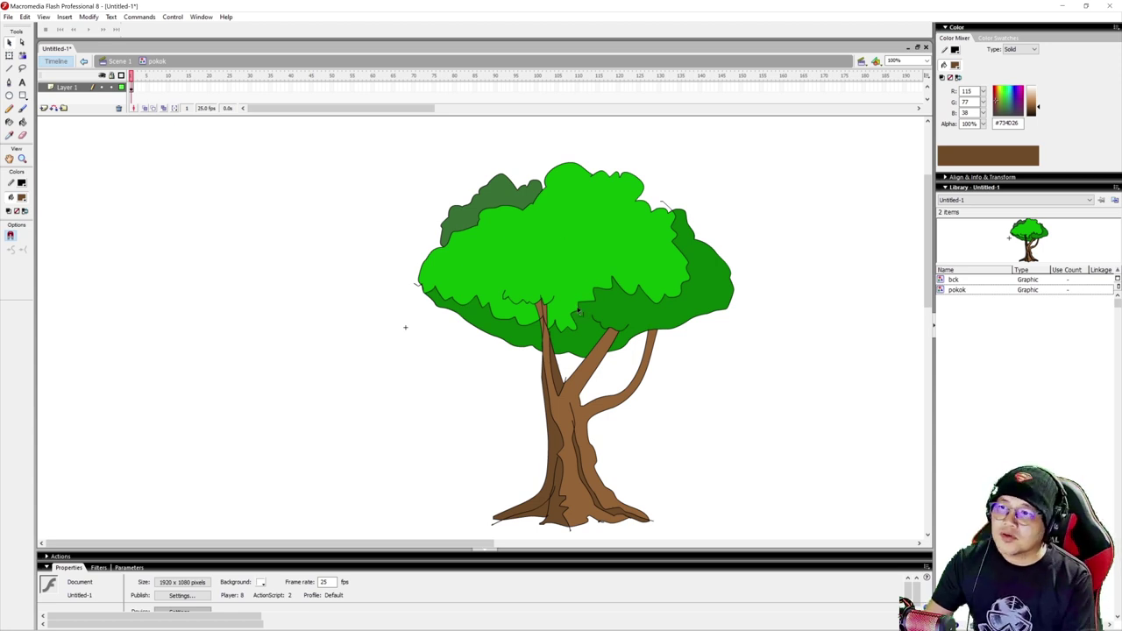
double_click(580, 314)
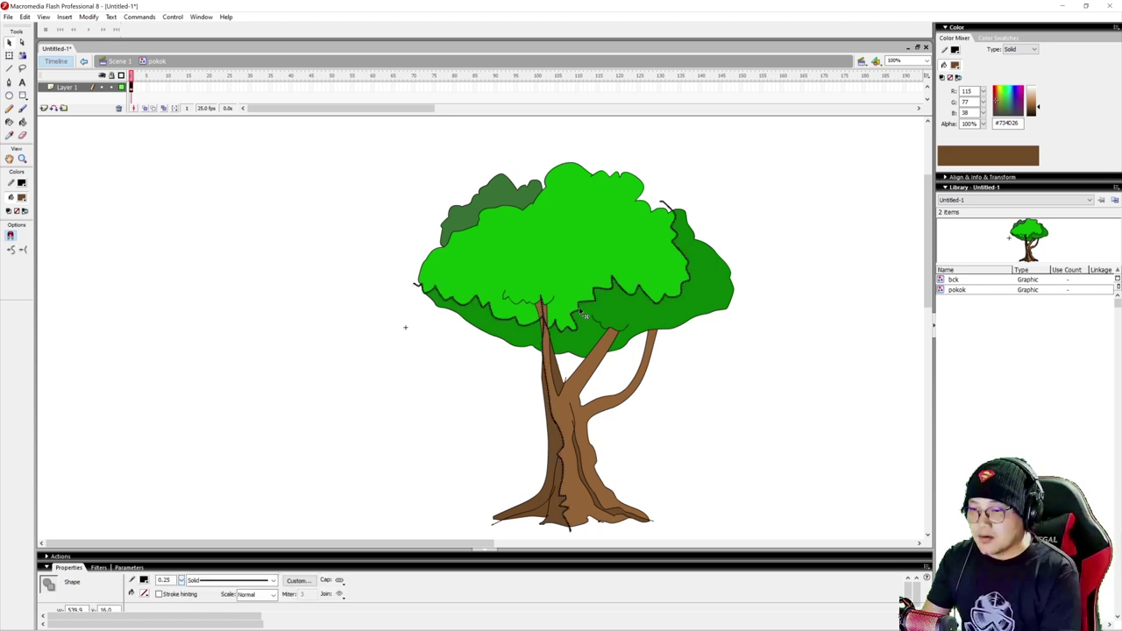
key("Delete")
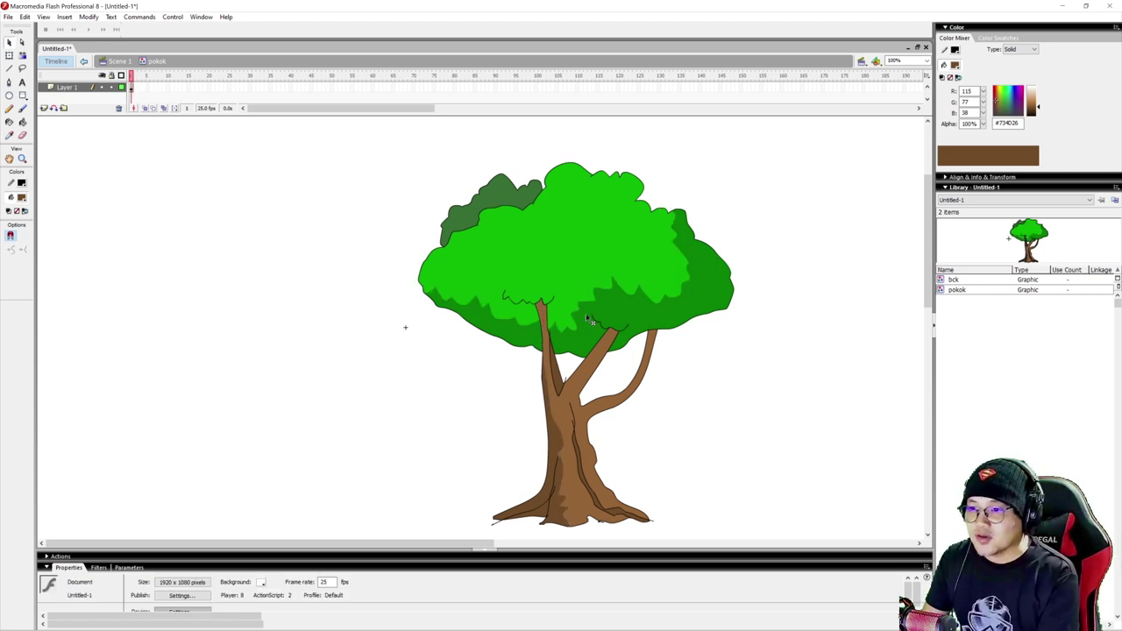
Delete the remaining shading lines and stray stroke ends at the trunk fork, the trunk's right part and the roots
left_click(566, 397)
key("Escape")
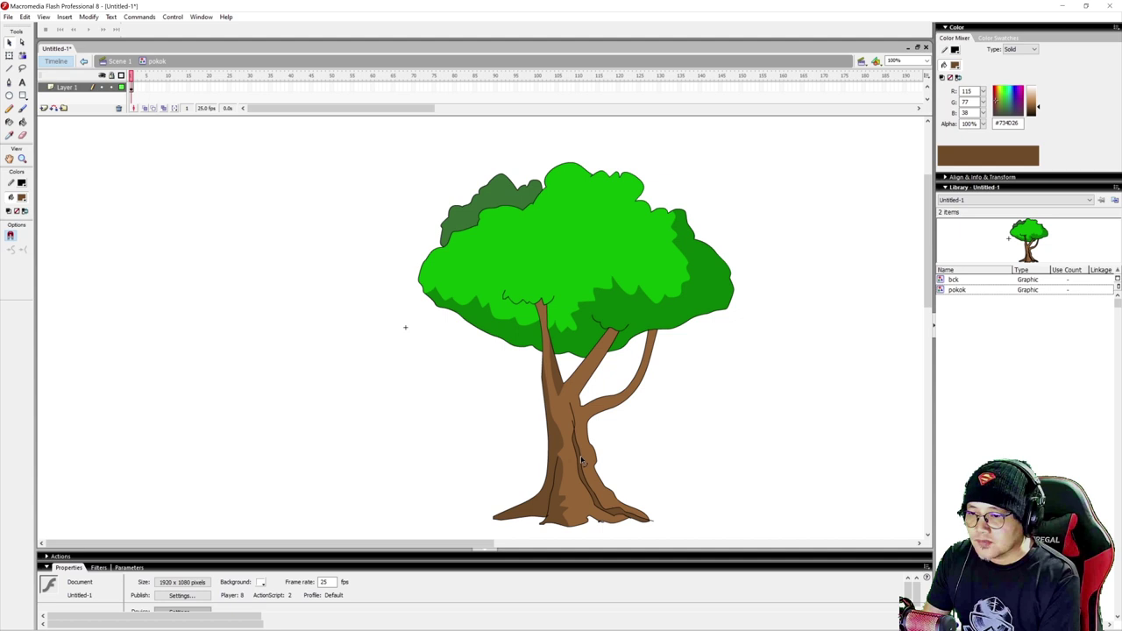
left_click(603, 527)
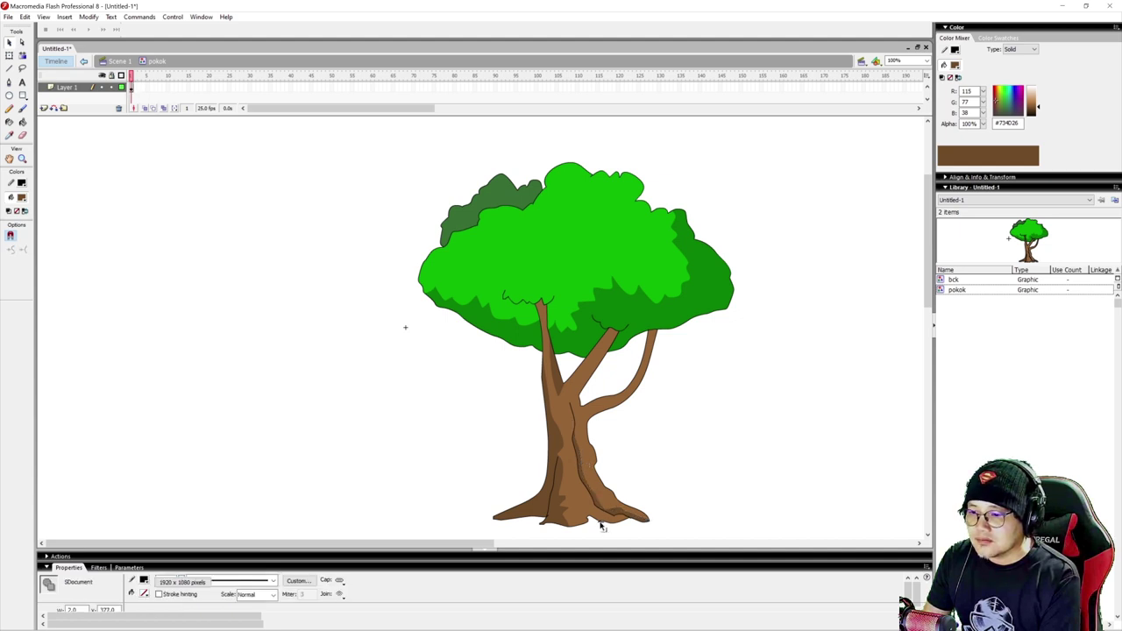
left_click(602, 525)
left_click(603, 525)
left_click(605, 526)
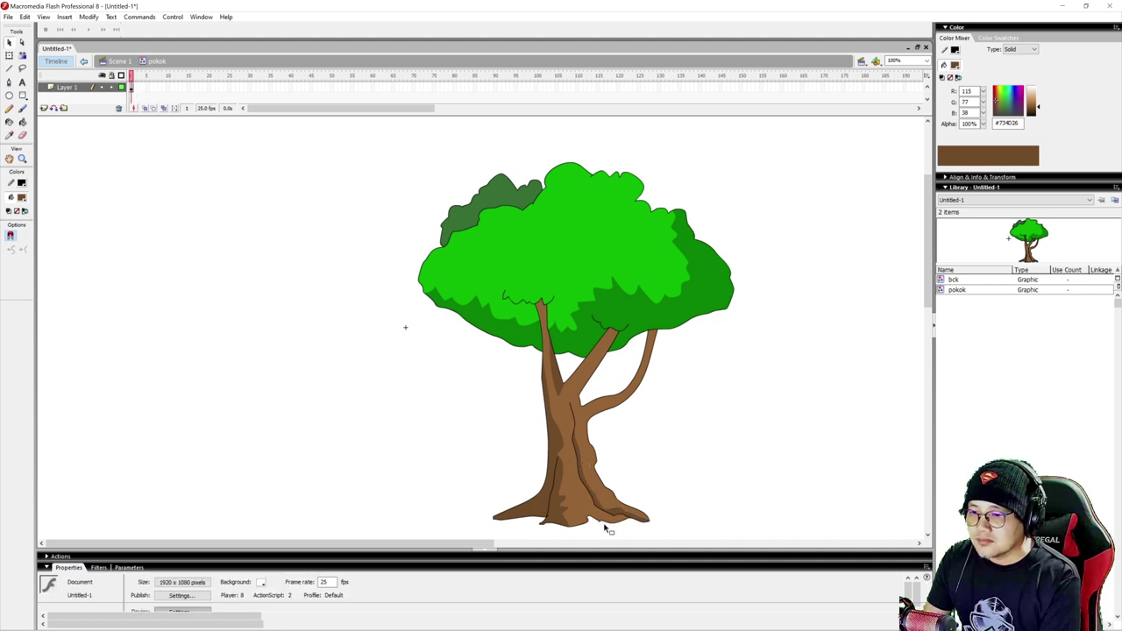
left_click(604, 526)
left_click(604, 526)
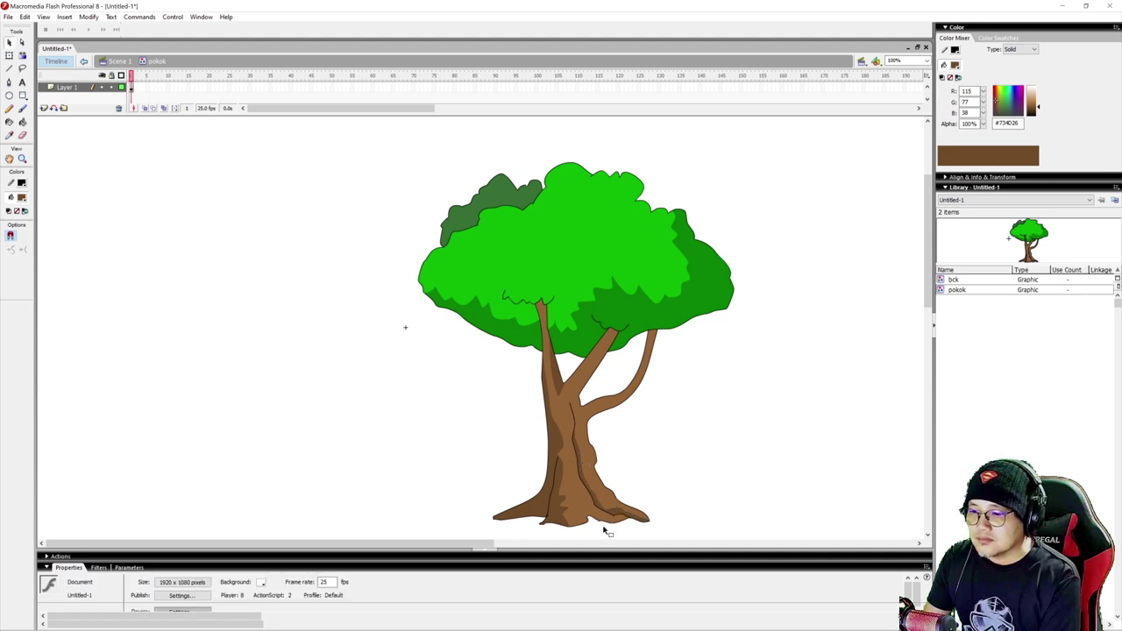
left_click(556, 523)
left_click(654, 453)
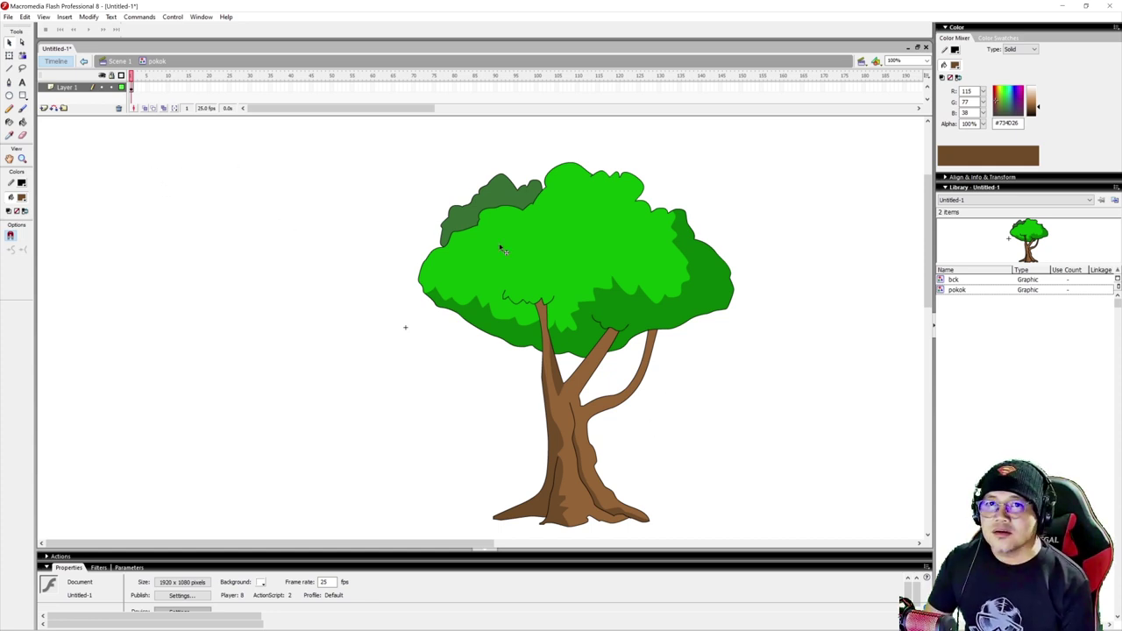
Move the entire tree drawing so that it is roughly centred on the symbol's registration point
left_click(625, 382)
left_click_drag(607, 254, 443, 231)
left_click(759, 235)
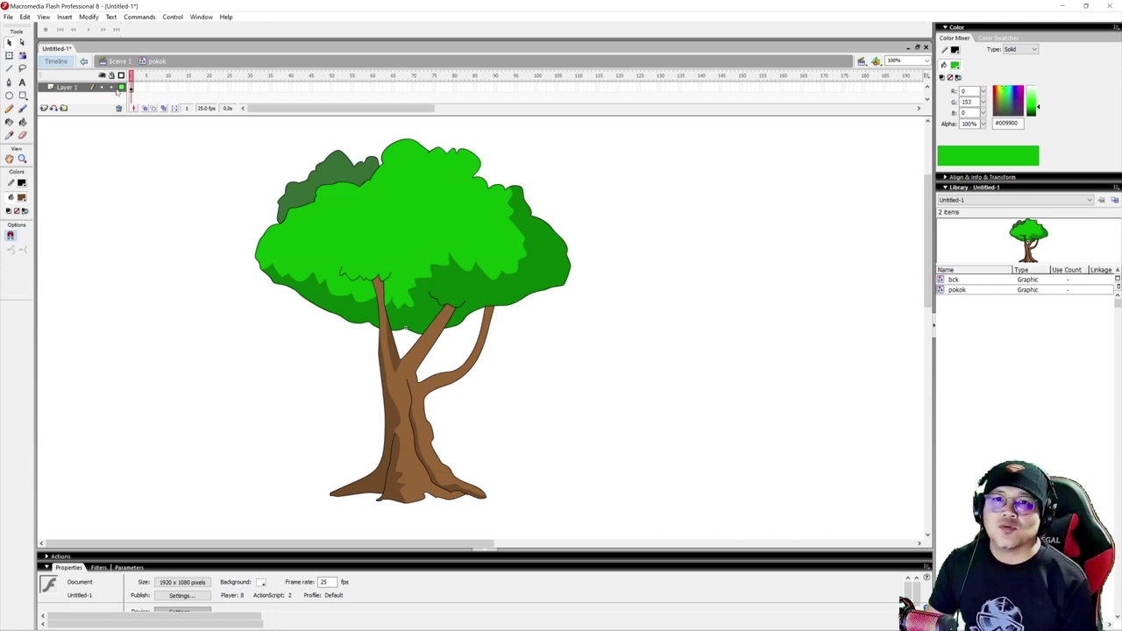
Return to Scene 1 and add a layer named pokok above the bk layer
left_click(121, 62)
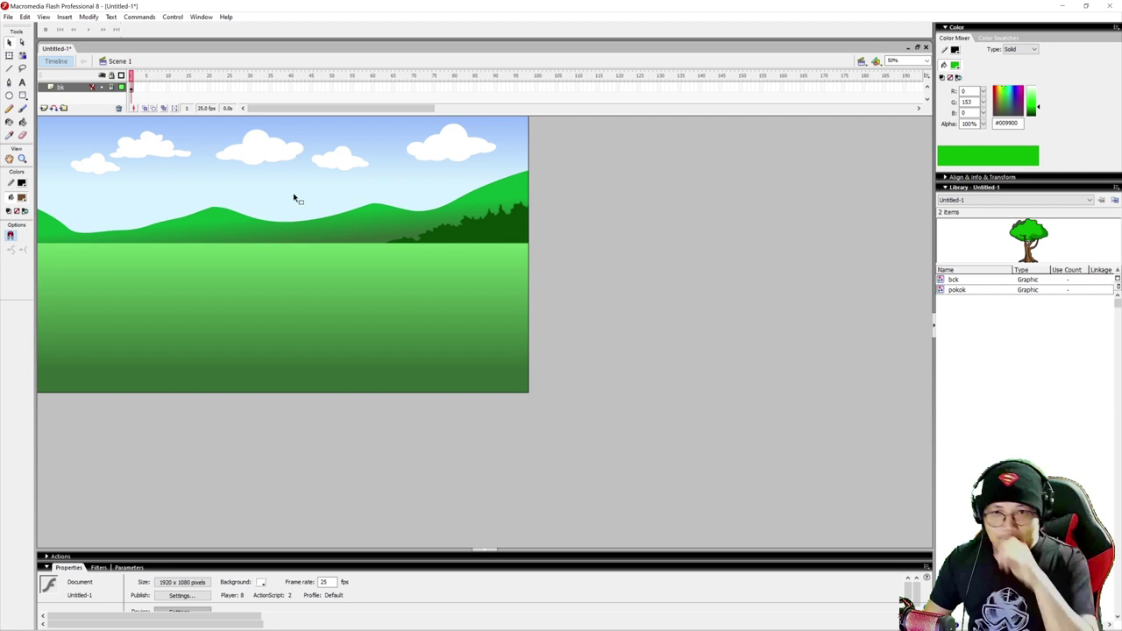
left_click(43, 108)
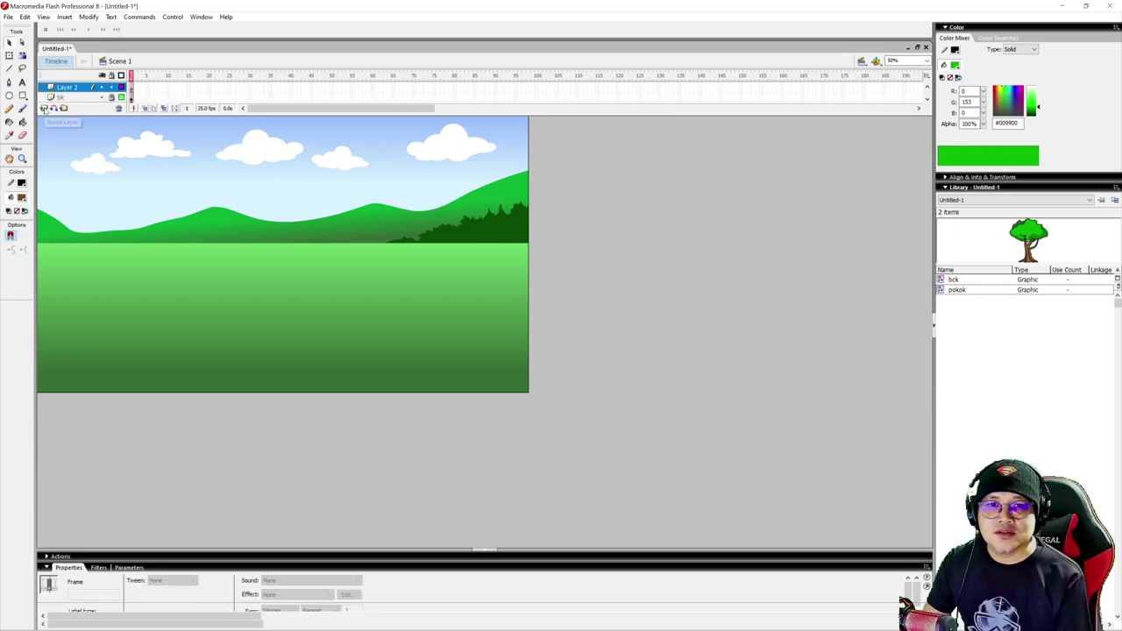
double_click(69, 88)
type("pokok")
key("shift+Left")
key("shift+Left")
key("shift+Left")
key("shift+Left")
key("shift+Left")
key("Return")
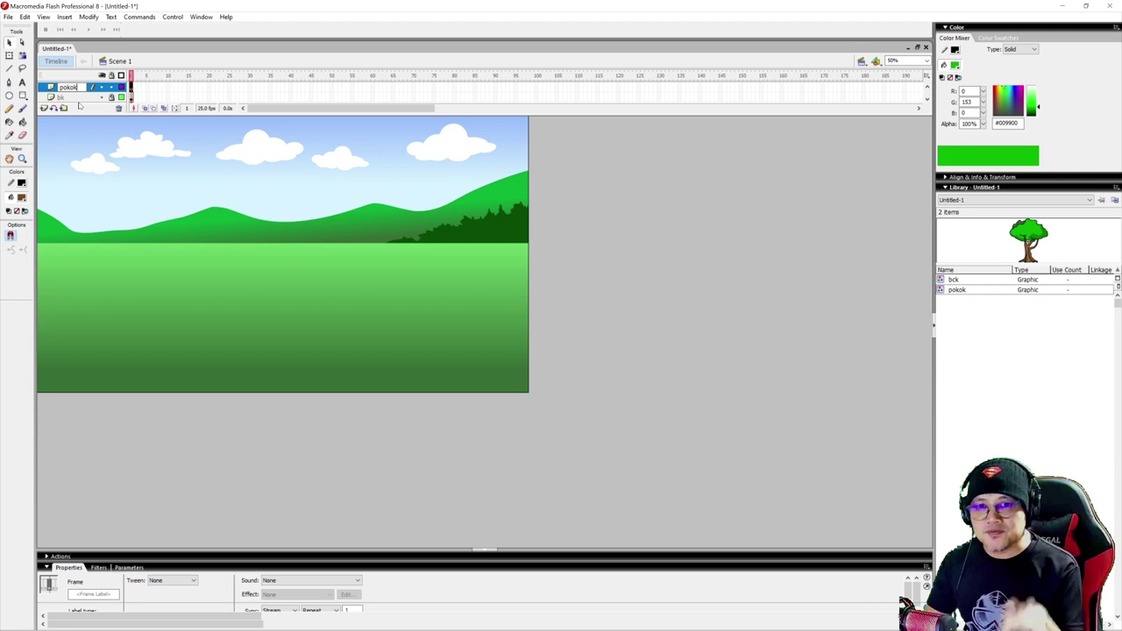
left_click(79, 105)
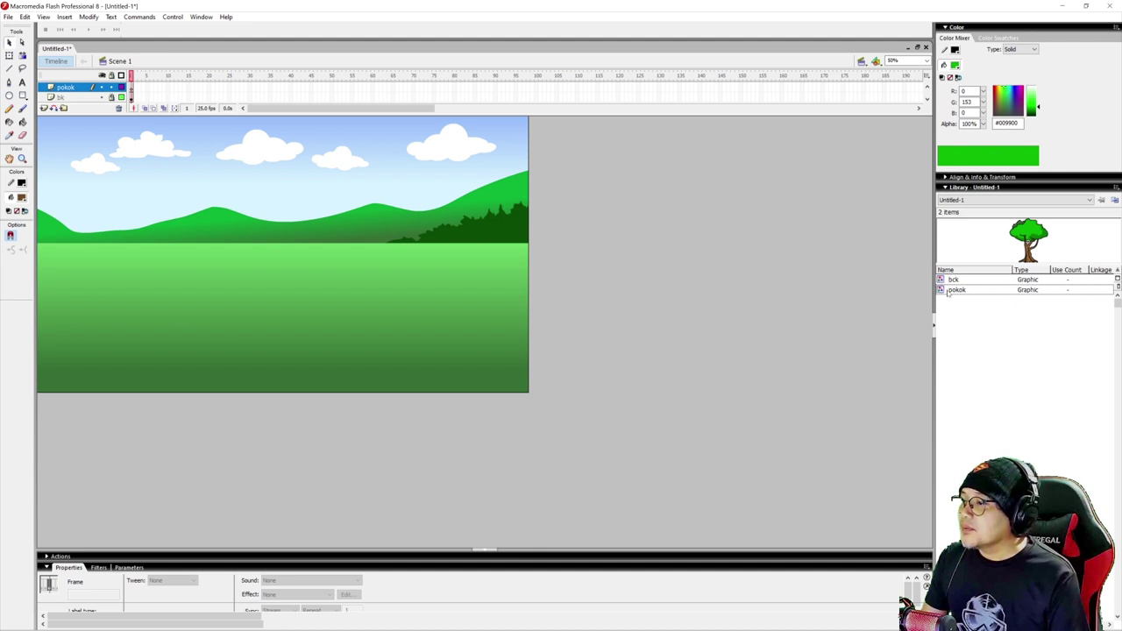
Place an instance of the pokok symbol on the pokok layer and move it to the left side of the meadow
left_click(940, 291)
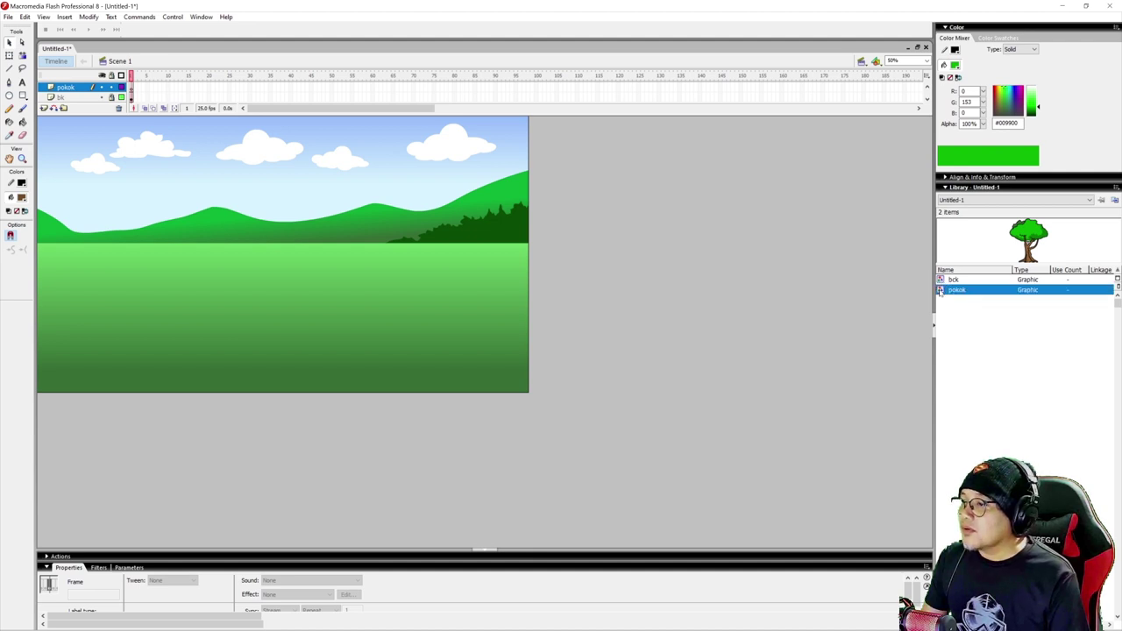
left_click(67, 89)
left_click(65, 98)
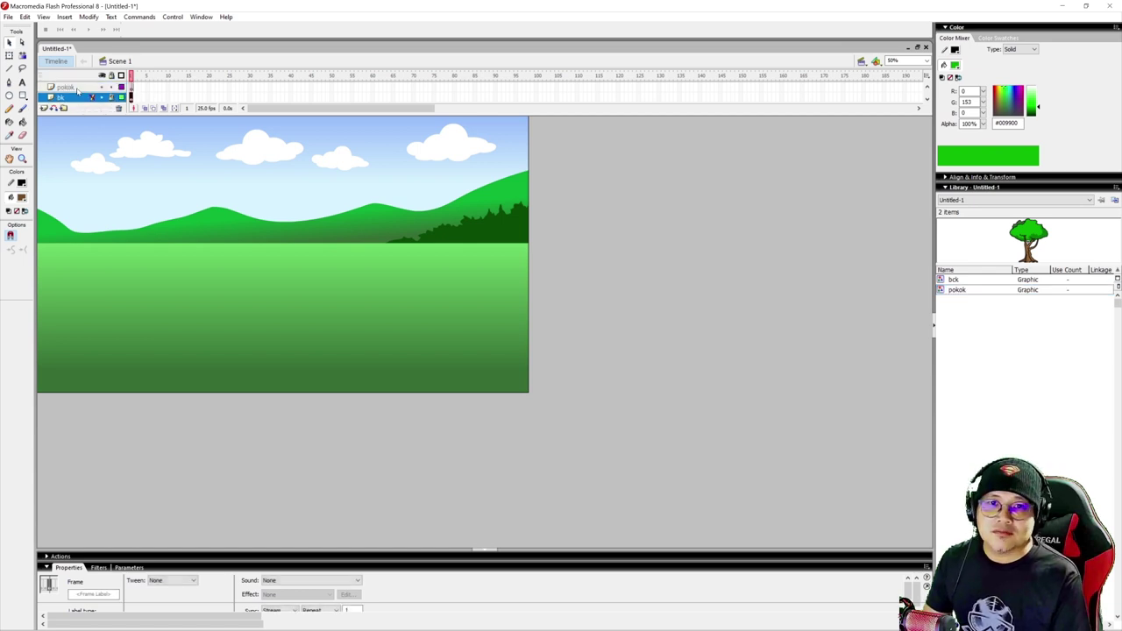
left_click(71, 88)
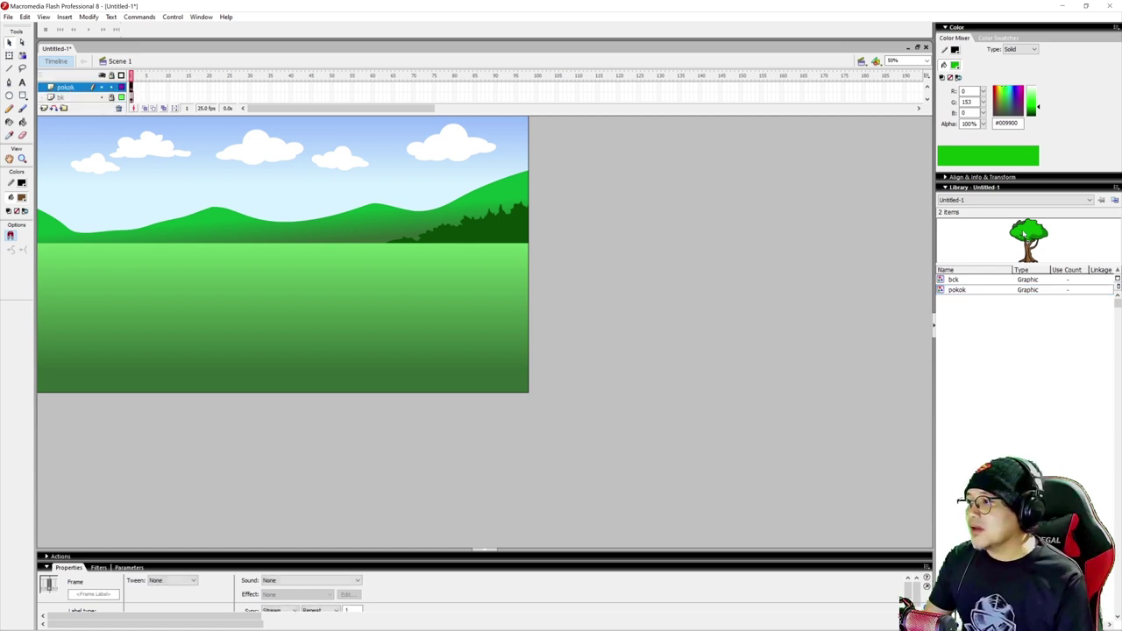
left_click_drag(1022, 235, 262, 245)
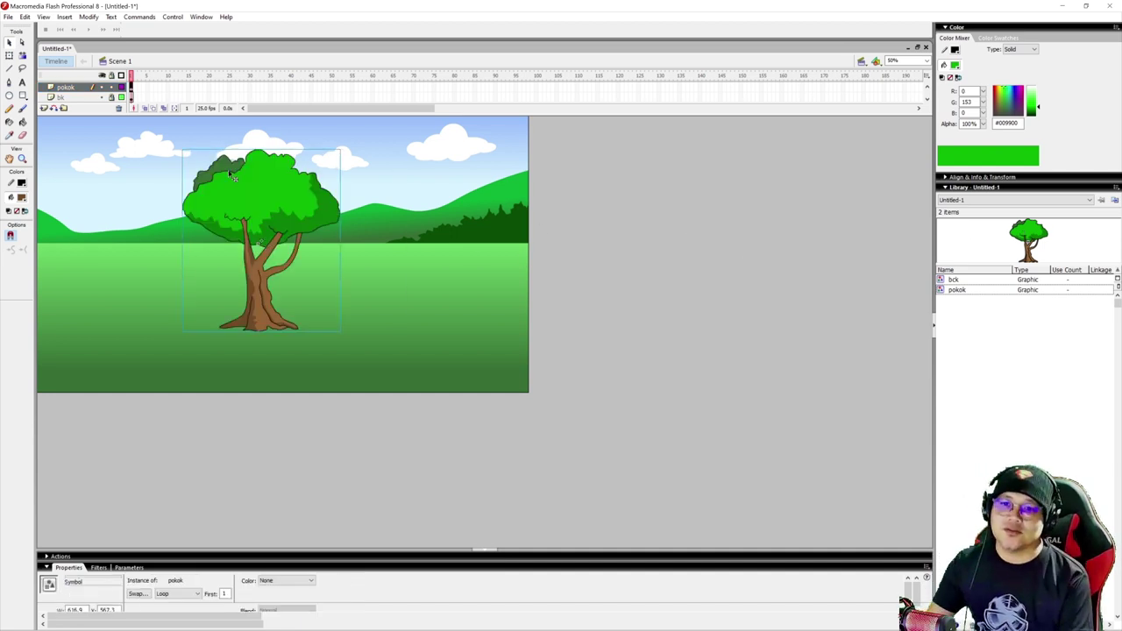
left_click_drag(299, 194, 174, 231)
Enlarge the left tree with Free Transform to about 660 px wide and shift it upward so its crown overlaps the sky
left_click(8, 56)
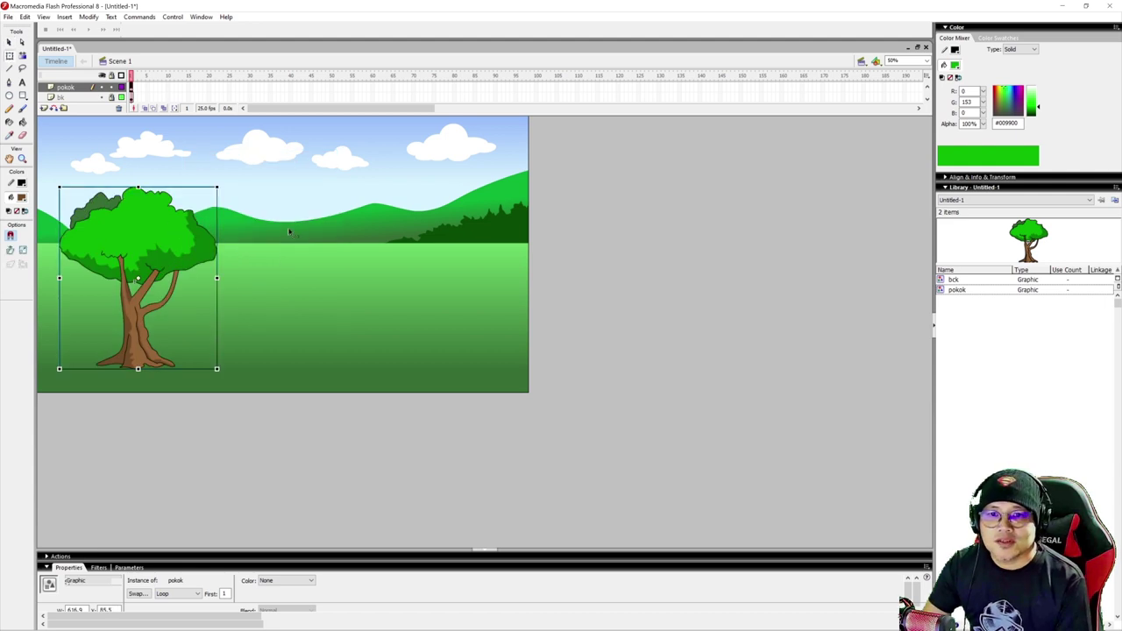
left_click_drag(139, 187, 139, 175)
left_click_drag(161, 216, 153, 184)
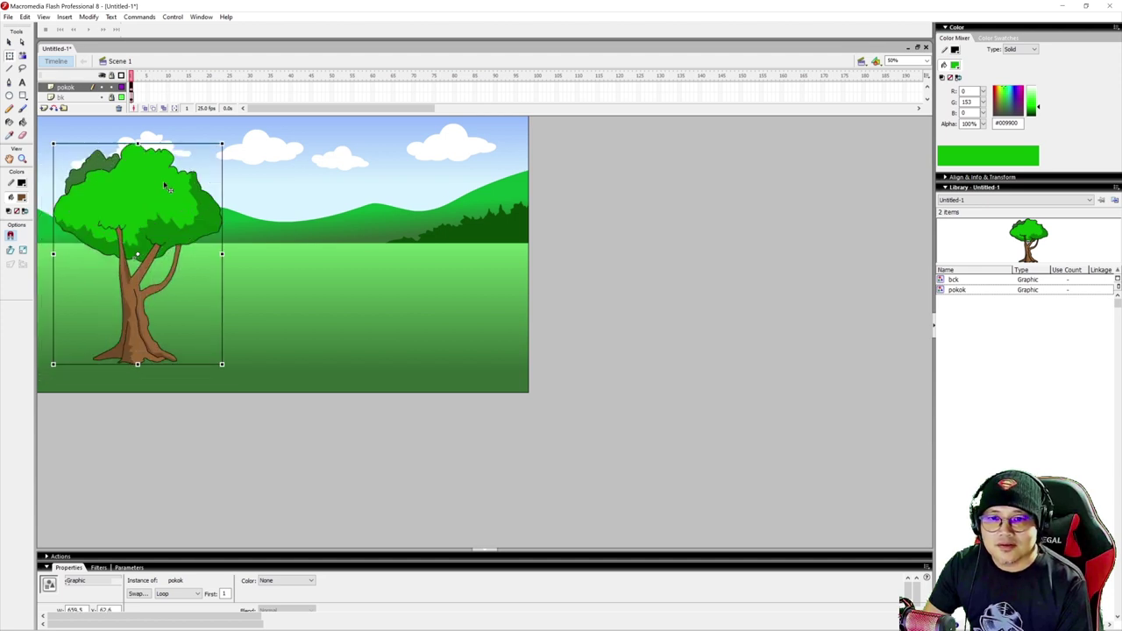
left_click(287, 152)
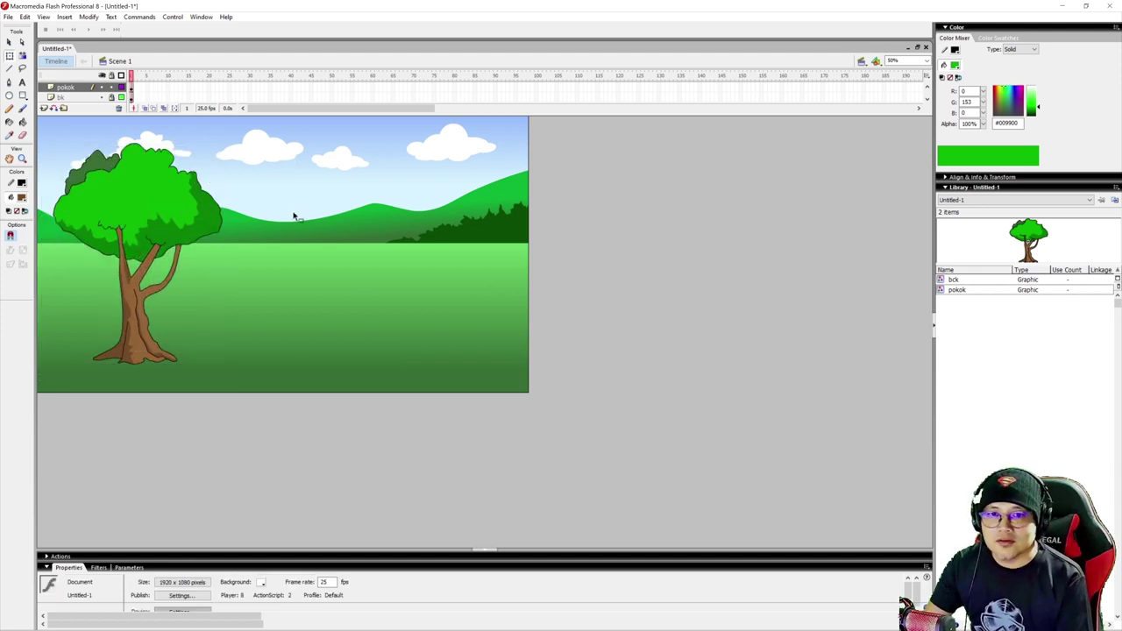
Duplicate the large tree to its right and shrink the copy into a small background tree just below the hills
left_click(197, 218)
left_click_drag(268, 229, 317, 228)
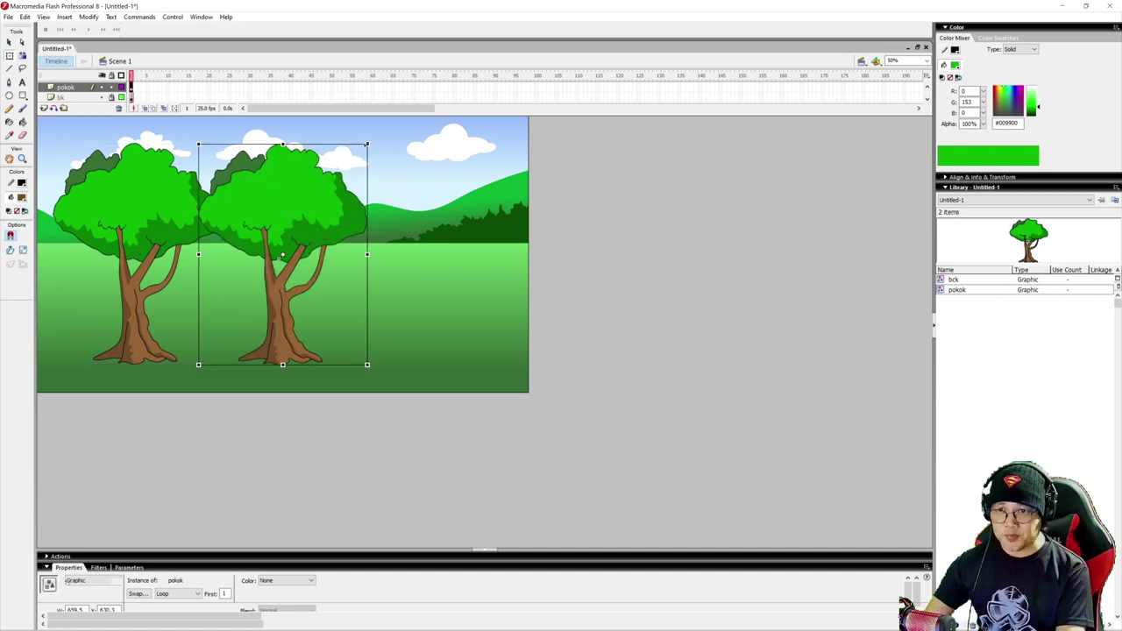
left_click_drag(367, 143, 277, 208)
Place another copy of the large tree at the meadow's right side, scaled to about 460 px wide and flipped horizontally
key("ctrl+z")
key("ctrl+z")
key("ctrl+z")
key("ctrl+z")
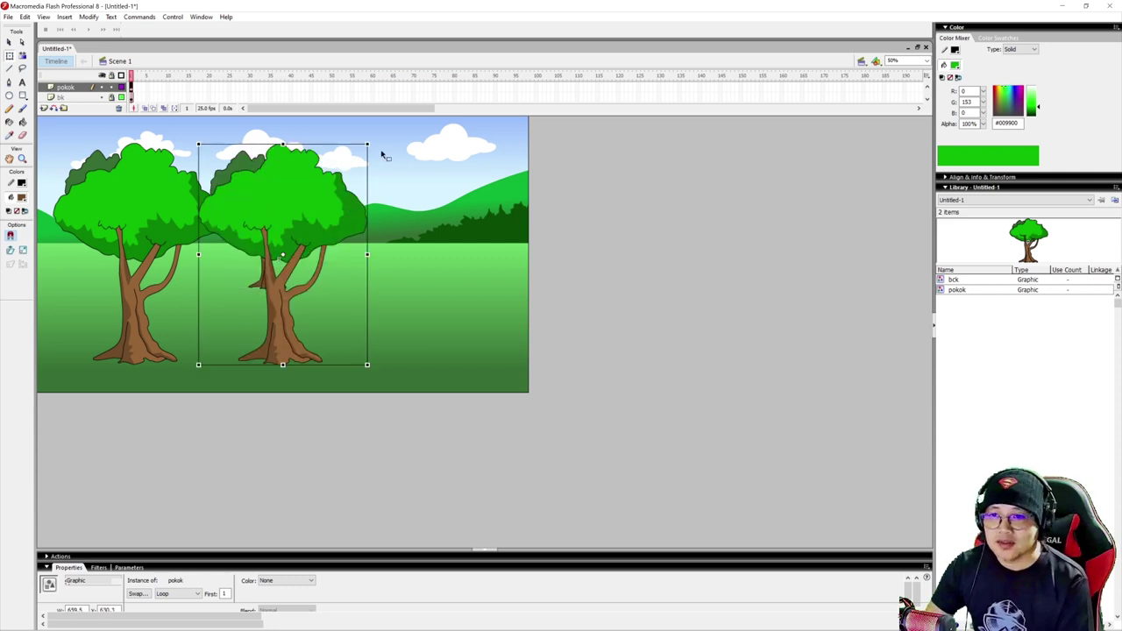
key("ctrl+y")
left_click_drag(293, 218, 480, 201)
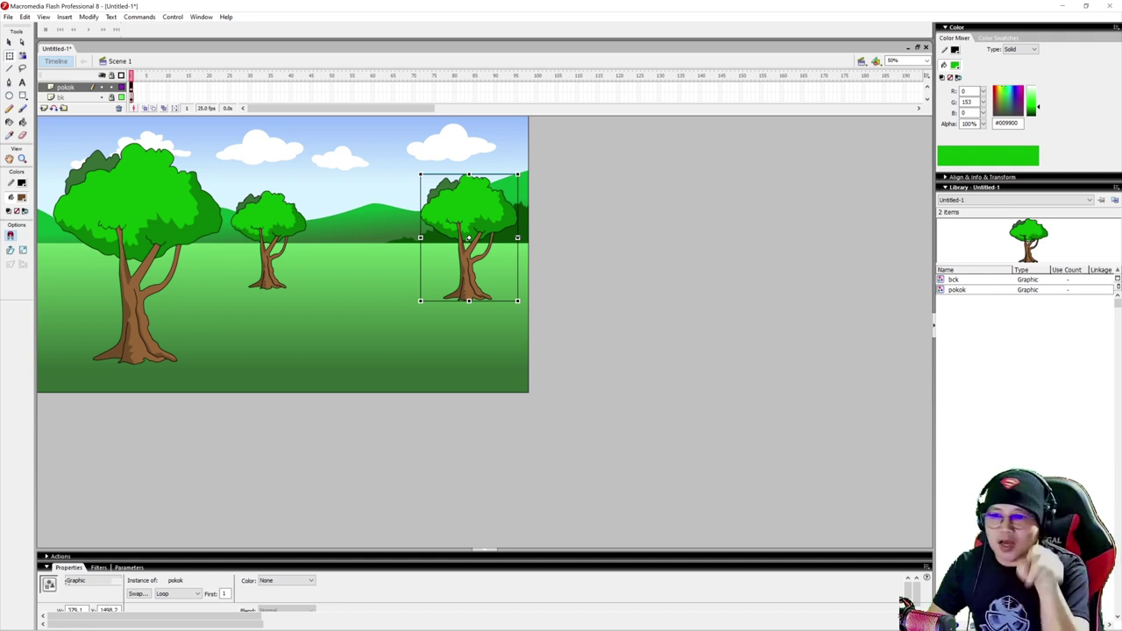
left_click_drag(469, 238, 461, 233)
left_click_drag(510, 168, 518, 148)
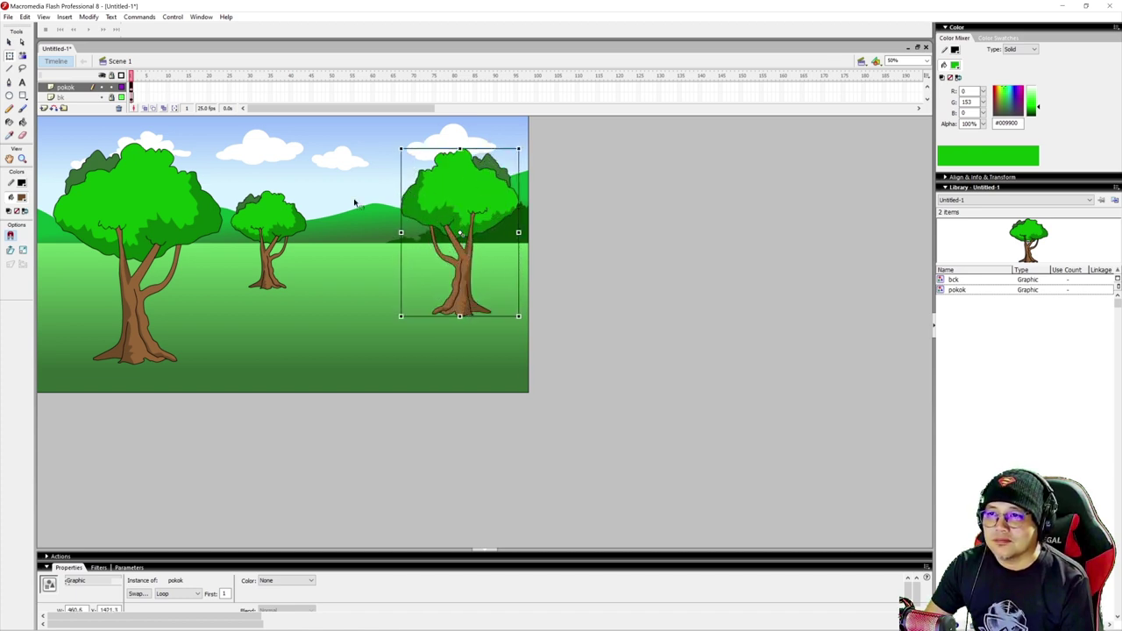
Move the flipped tree left, away from the meadow's right edge, and nudge the large left tree slightly up and left
left_click_drag(458, 181, 399, 188)
left_click(458, 298)
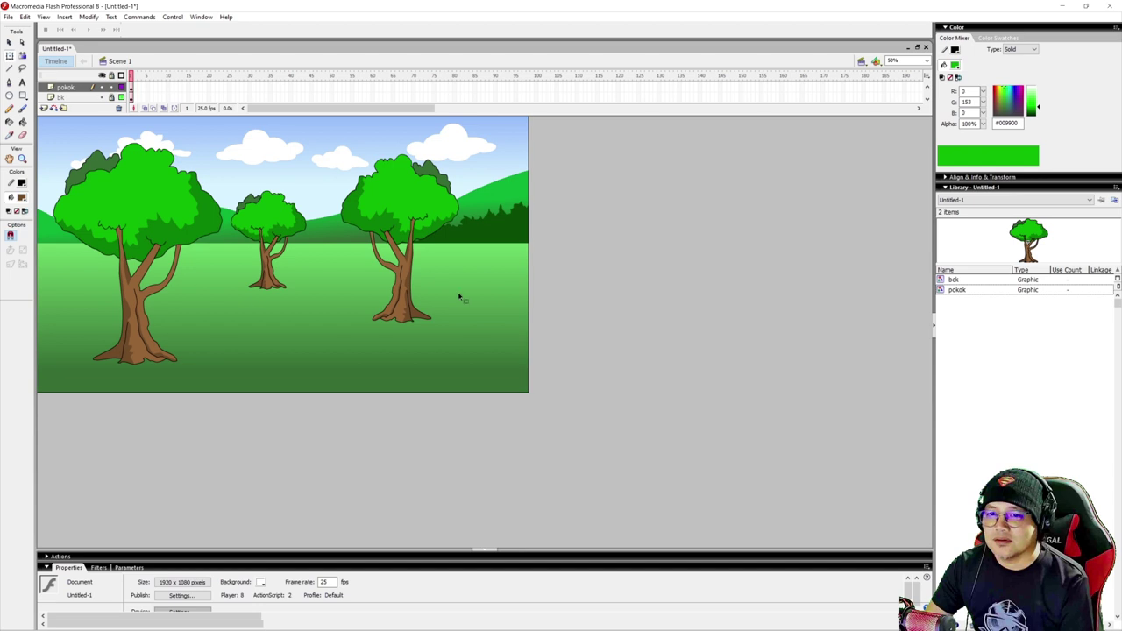
left_click_drag(136, 317, 129, 310)
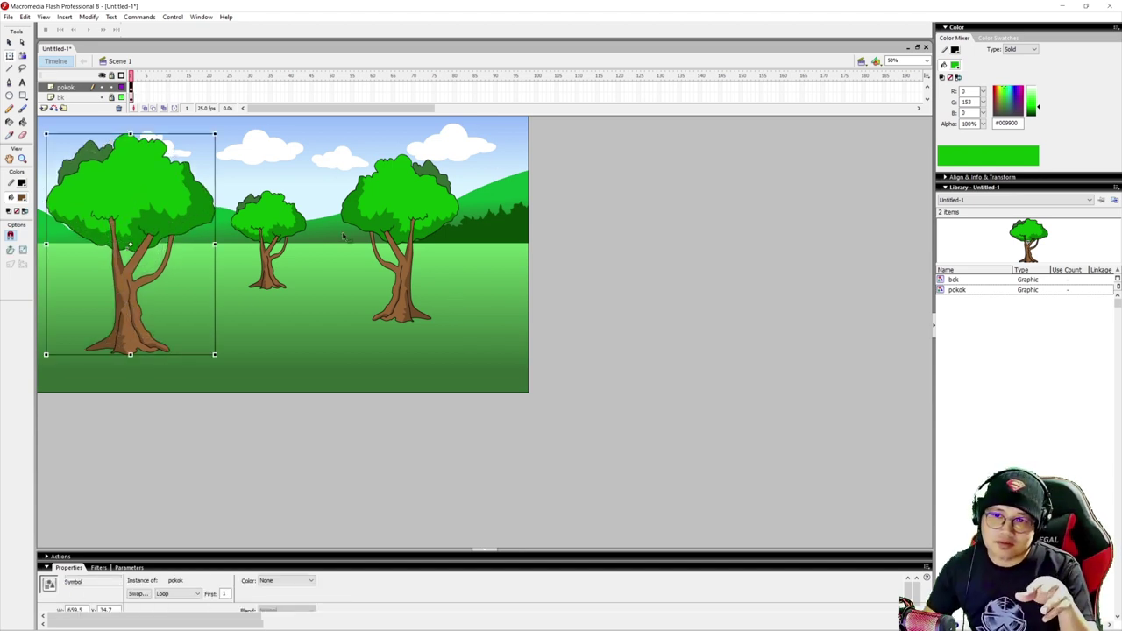
left_click(311, 171)
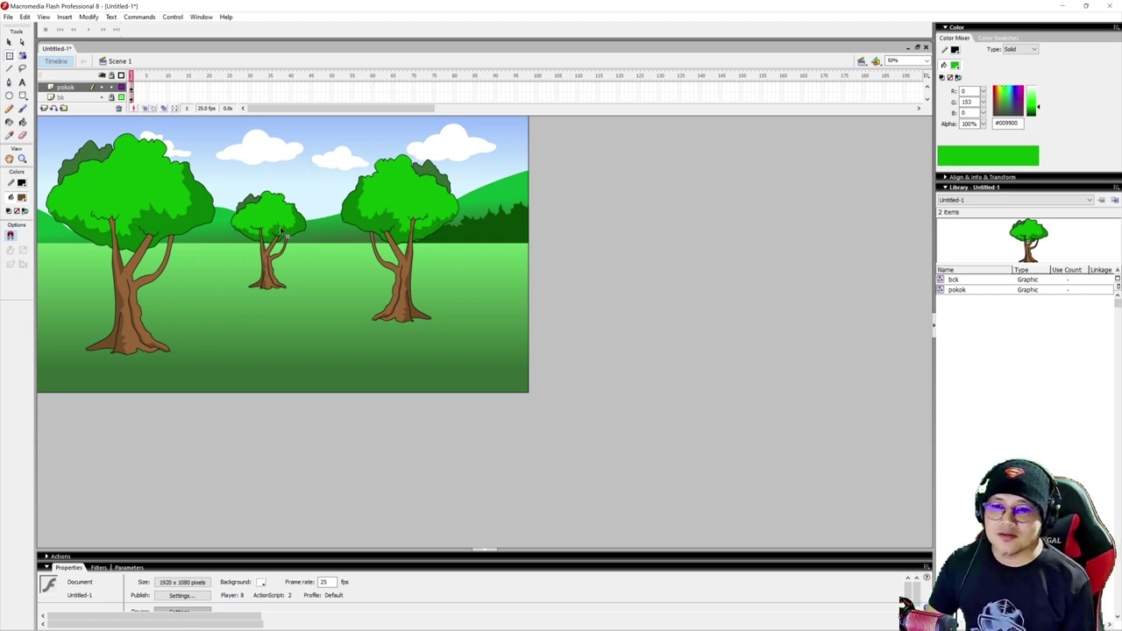
Adjust the tree spacing by shifting the small and flipped trees to the right and the large tree slightly down and right
left_click_drag(283, 232, 442, 212)
left_click(539, 224)
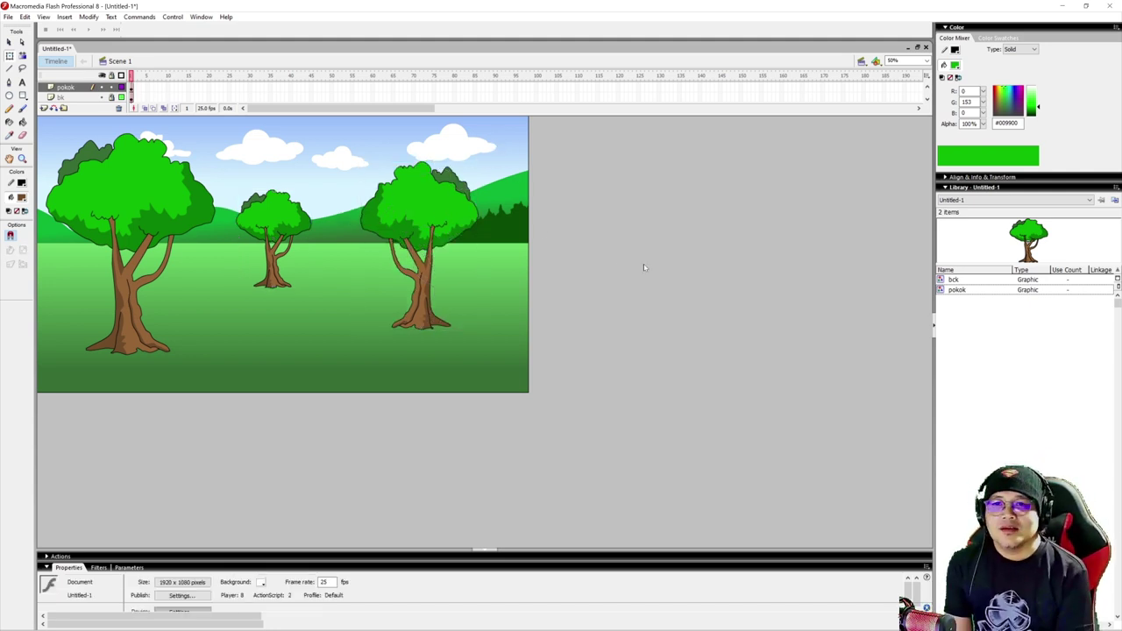
left_click_drag(119, 209, 130, 204)
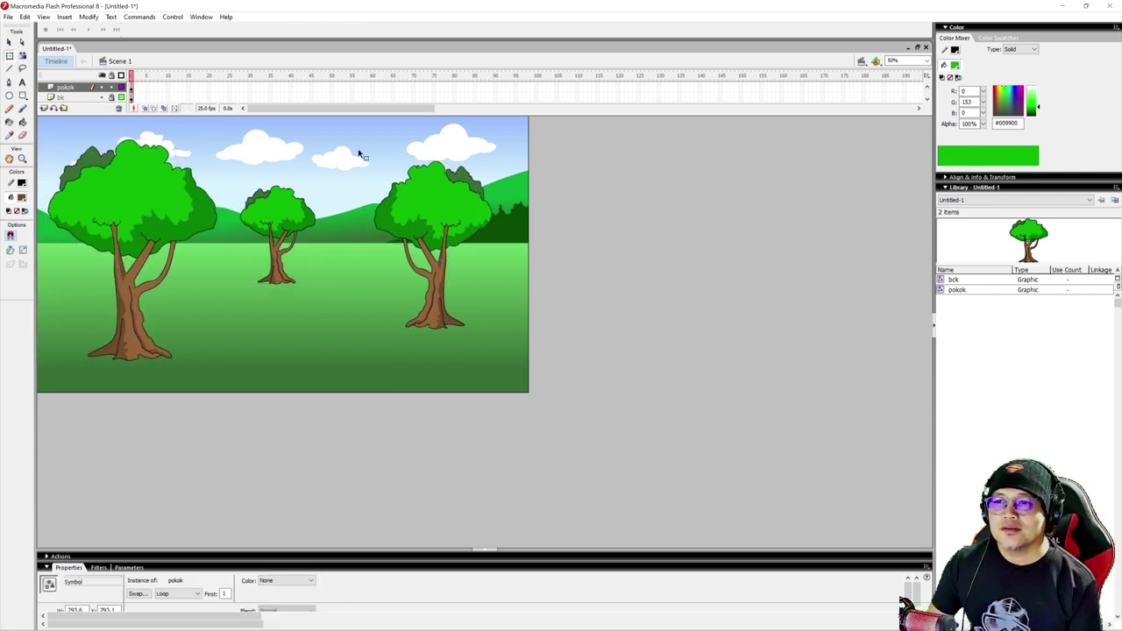
left_click(382, 159)
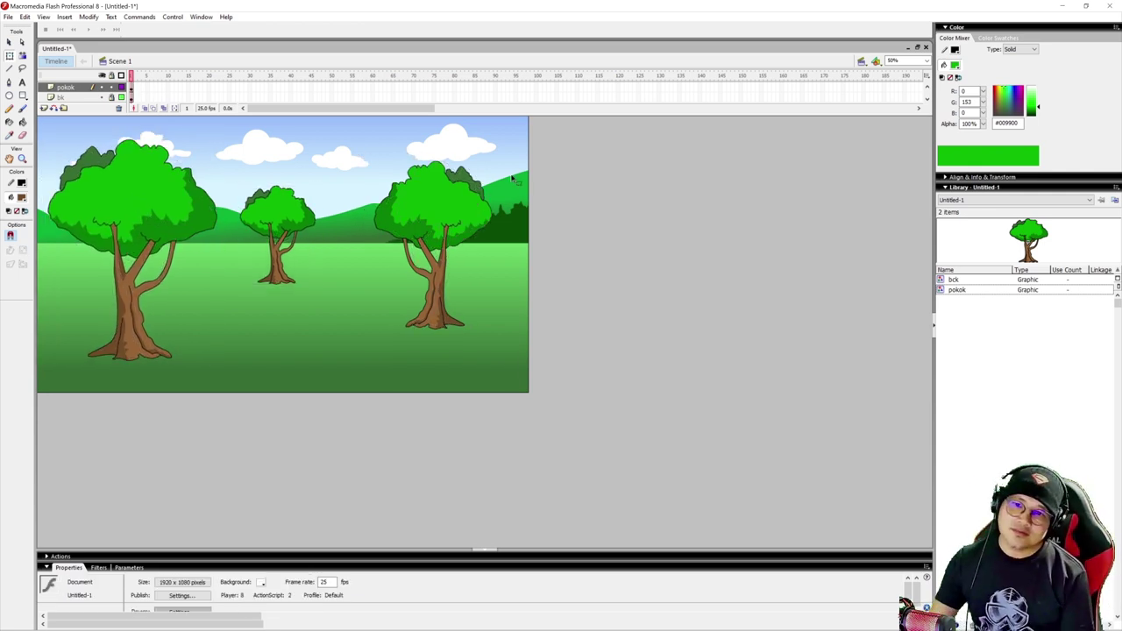